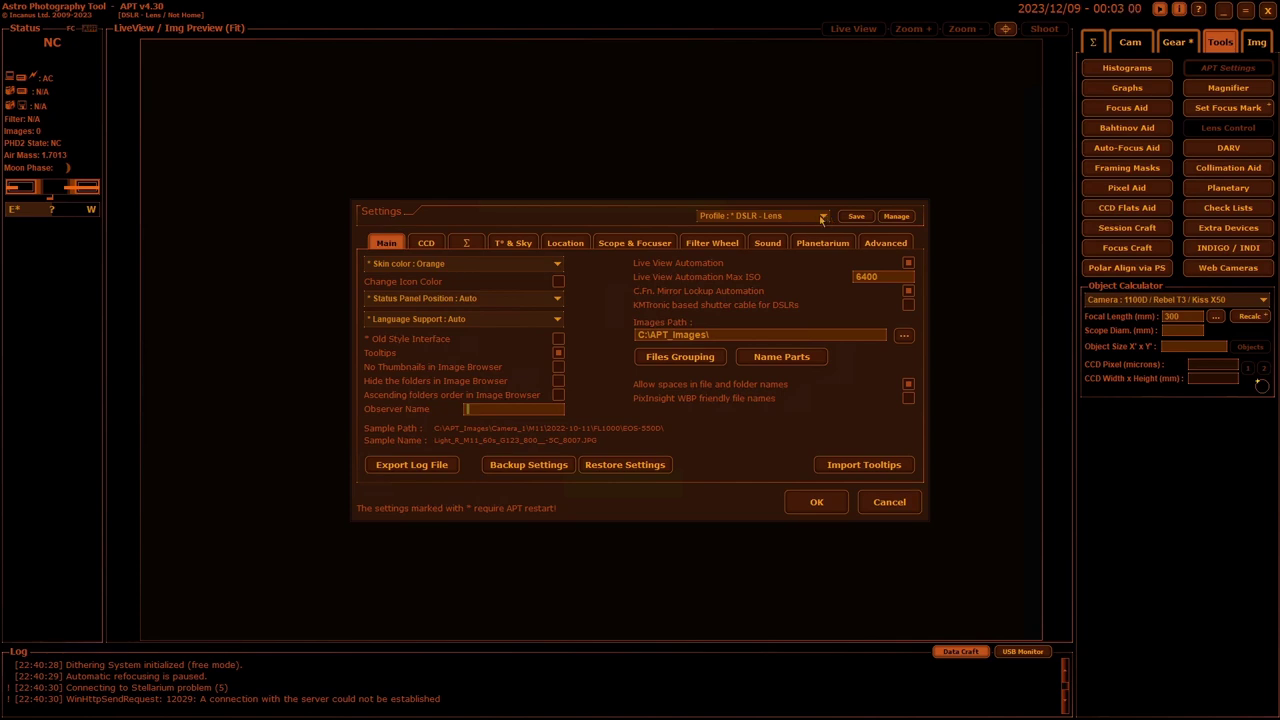
- Review the available profiles and the create, rename, reset and delete options for managing the DSLR - Lens profile
click(823, 216)
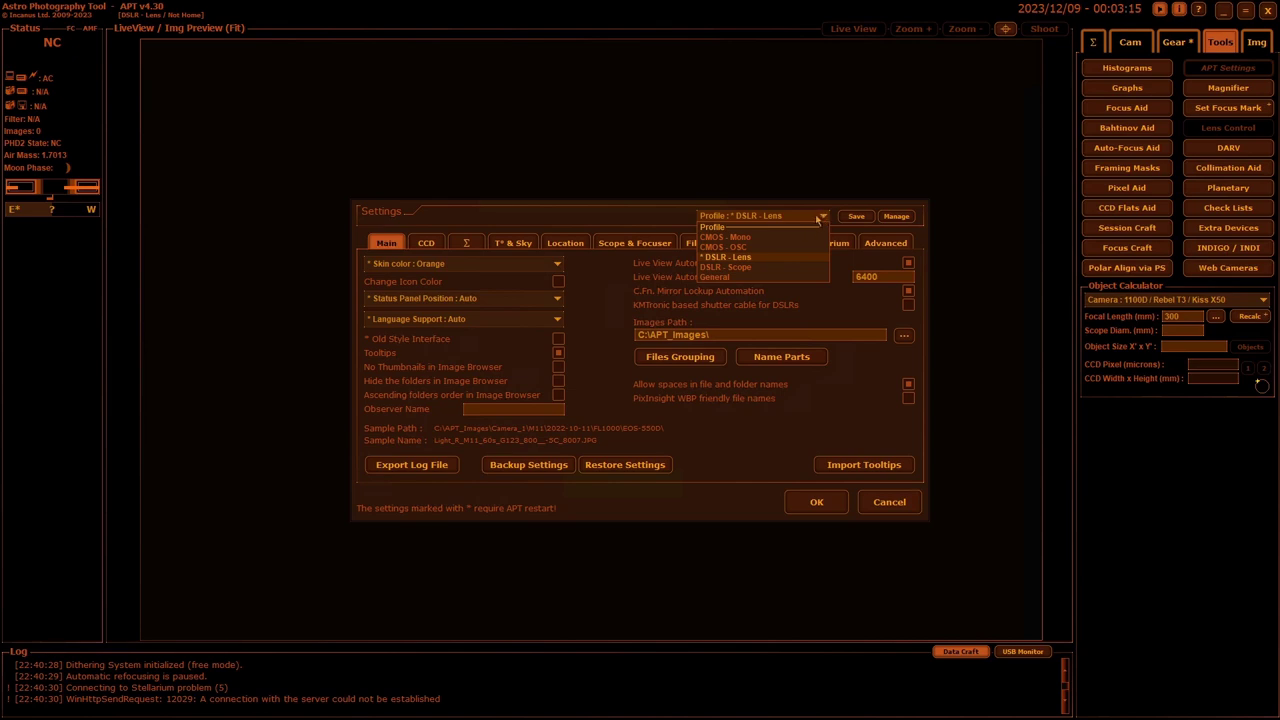
click(644, 222)
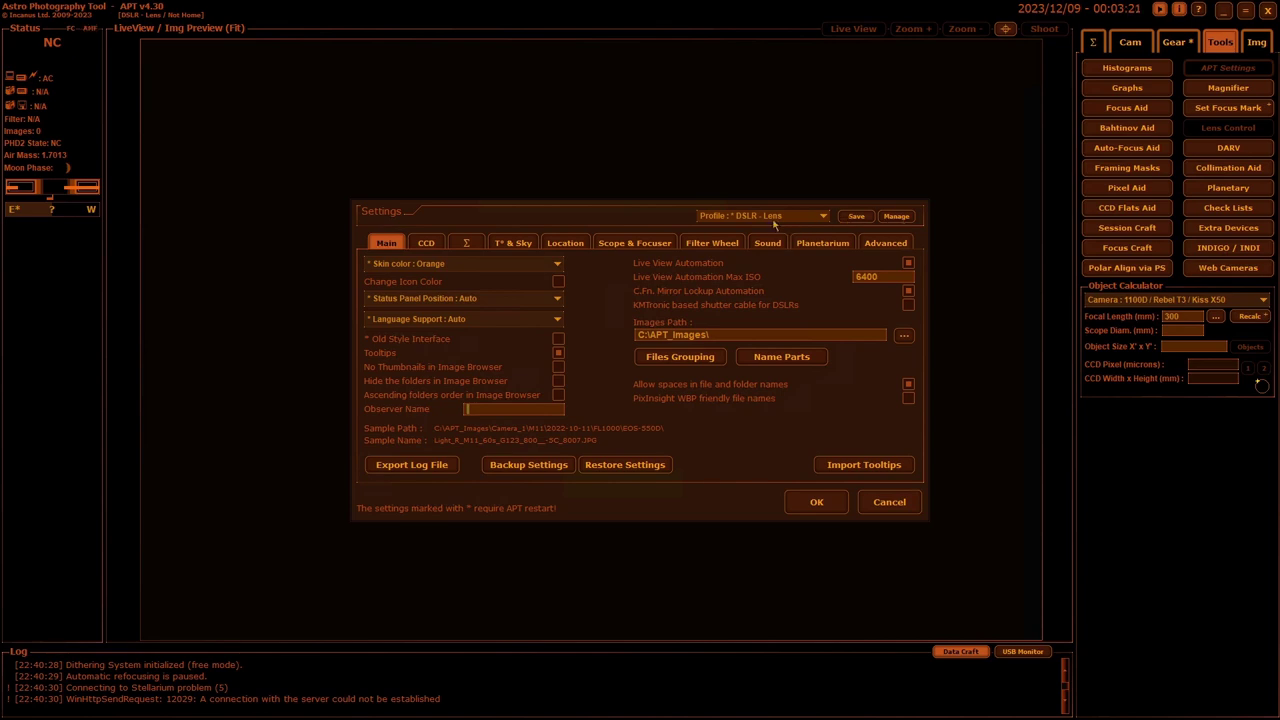
click(896, 217)
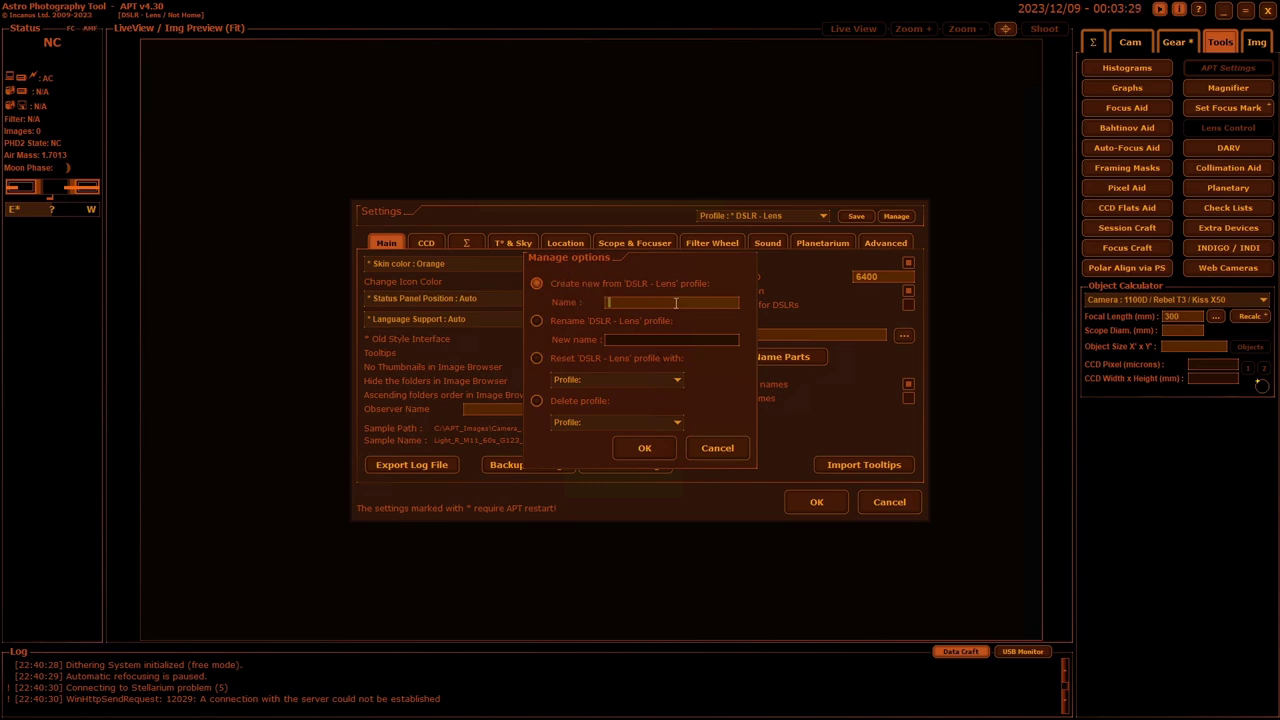
click(536, 320)
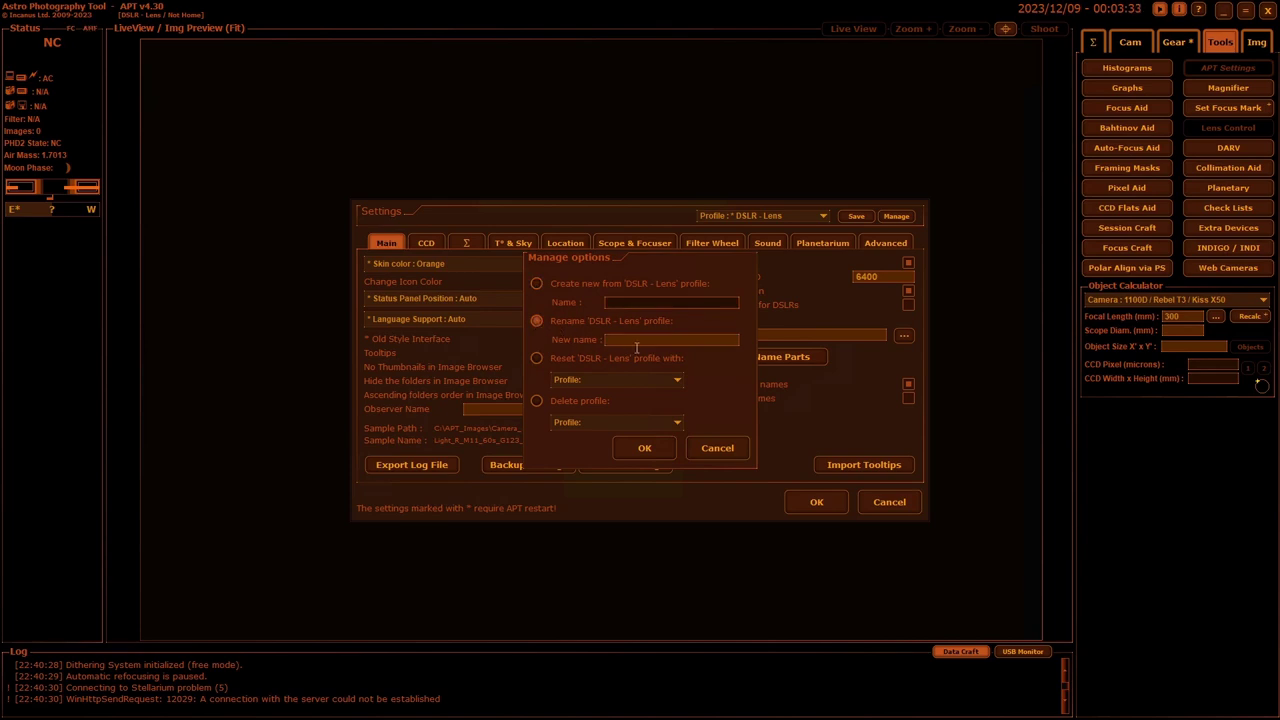
click(537, 358)
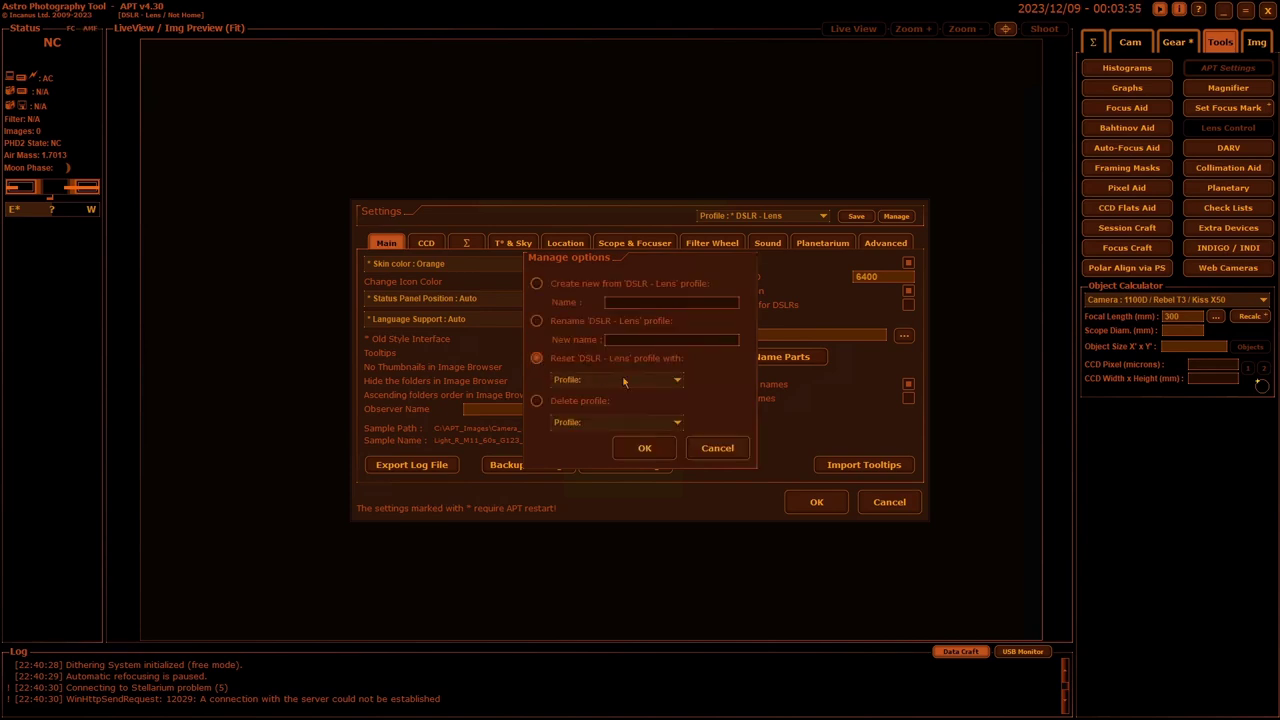
click(603, 379)
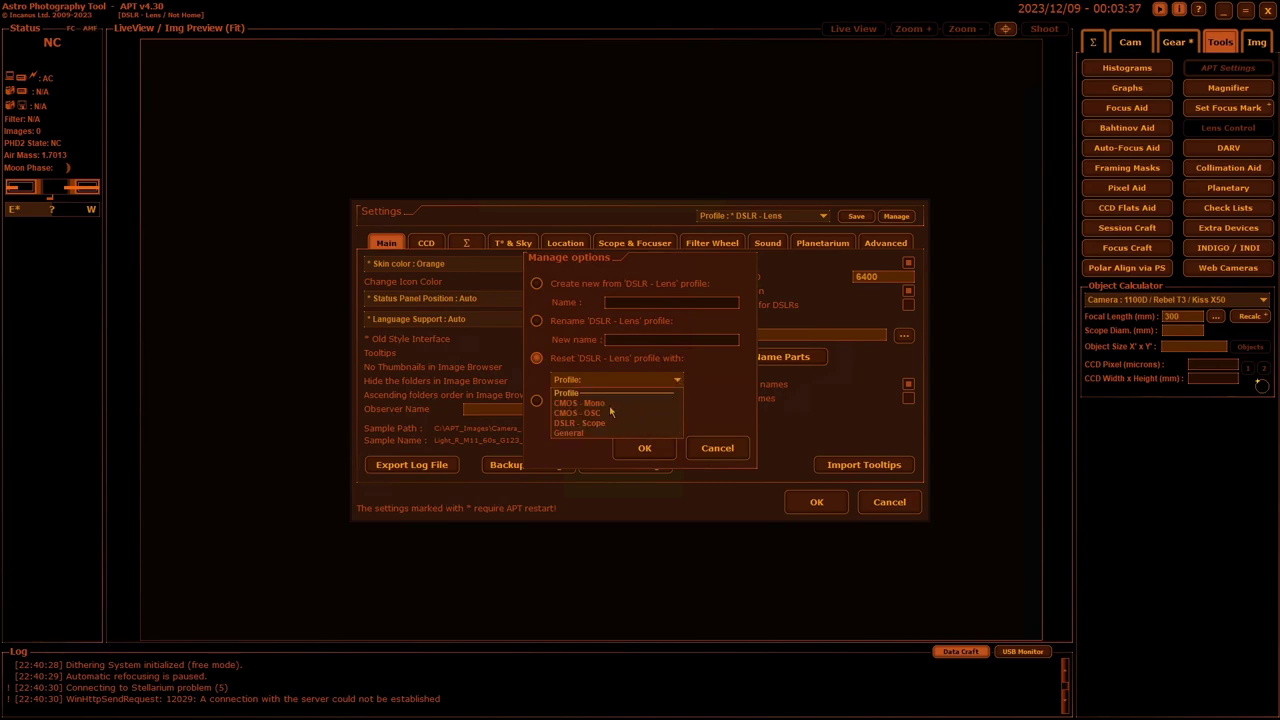
click(677, 380)
click(537, 401)
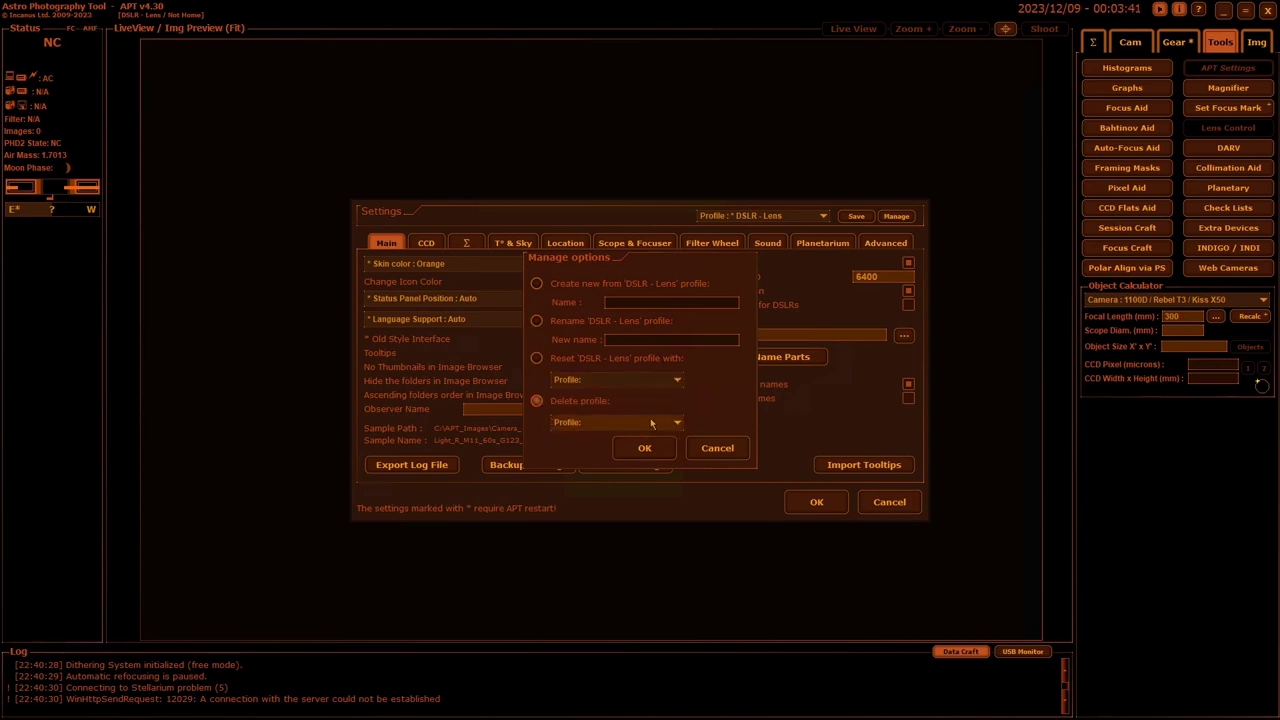
click(646, 423)
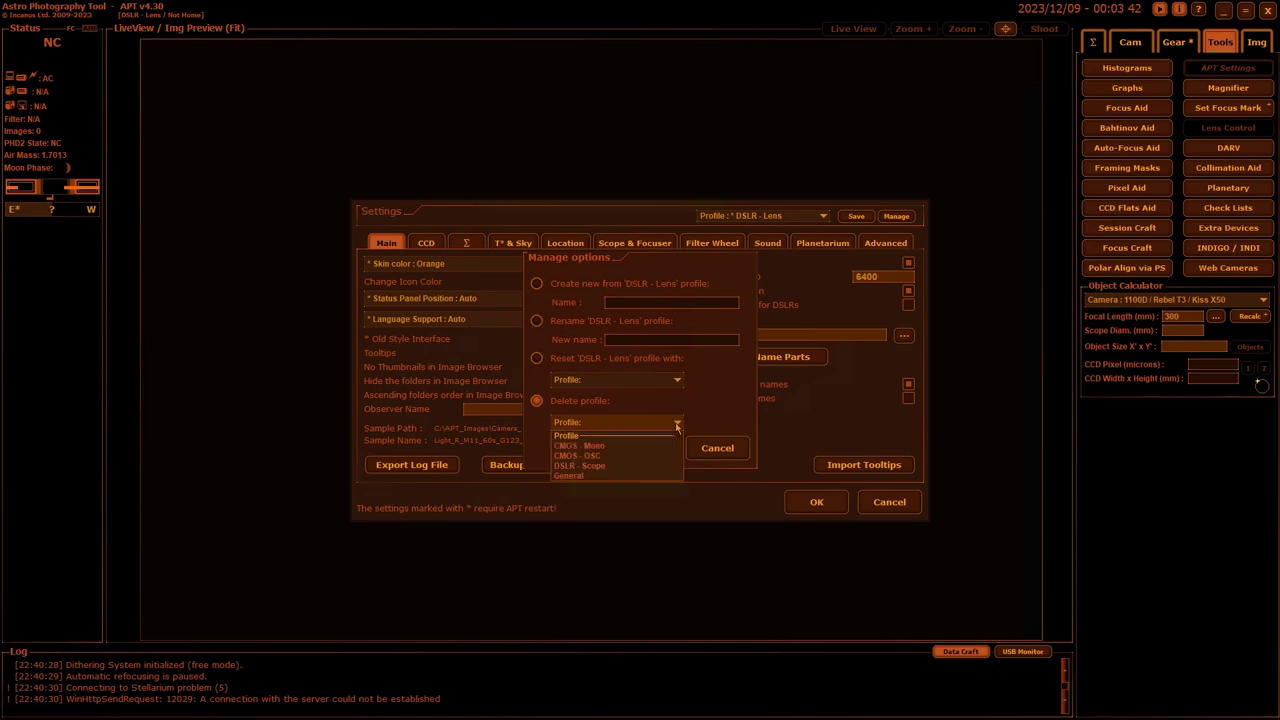
click(537, 284)
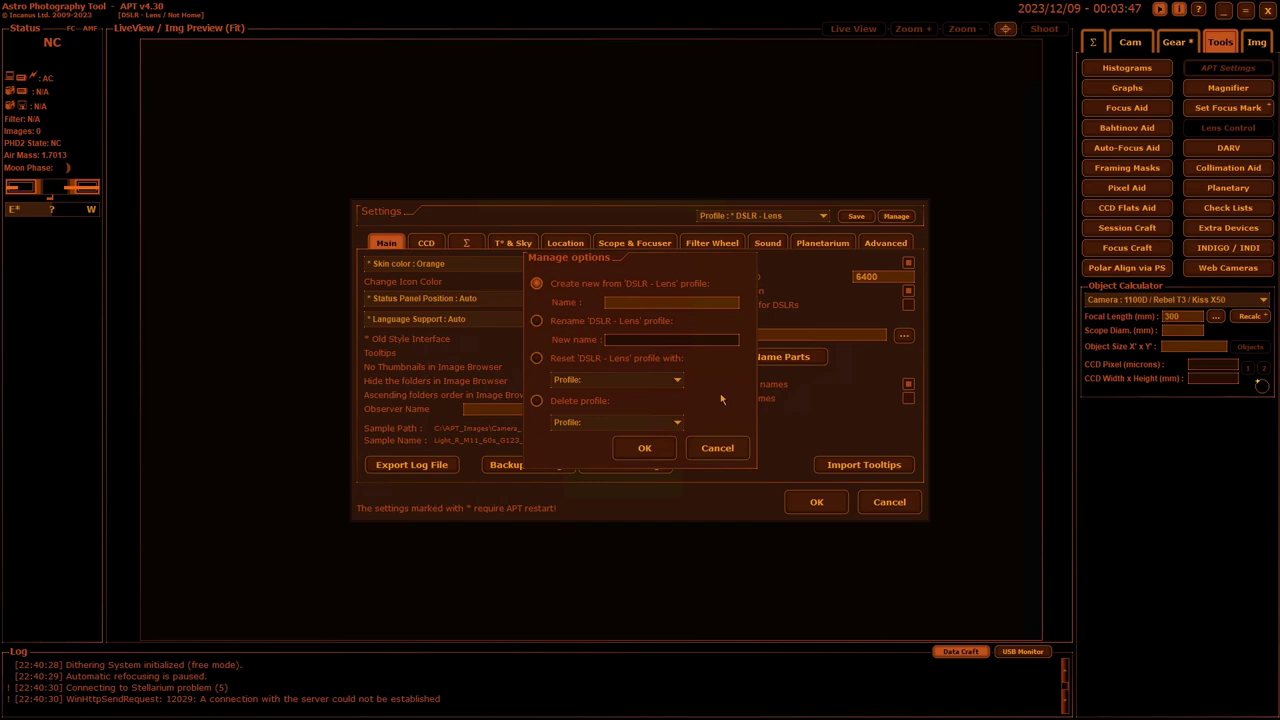
click(717, 448)
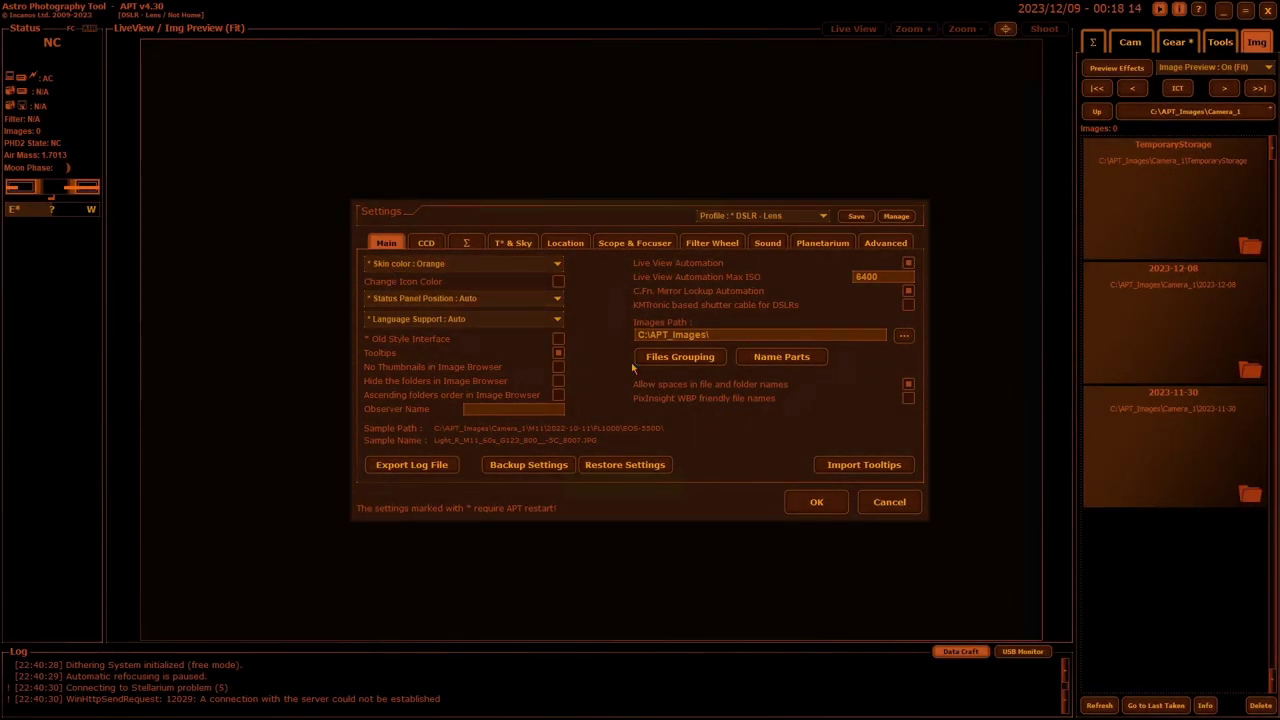
- Review the available skin colors, keep Orange, and enable Change Icon Color in the main settings
click(557, 267)
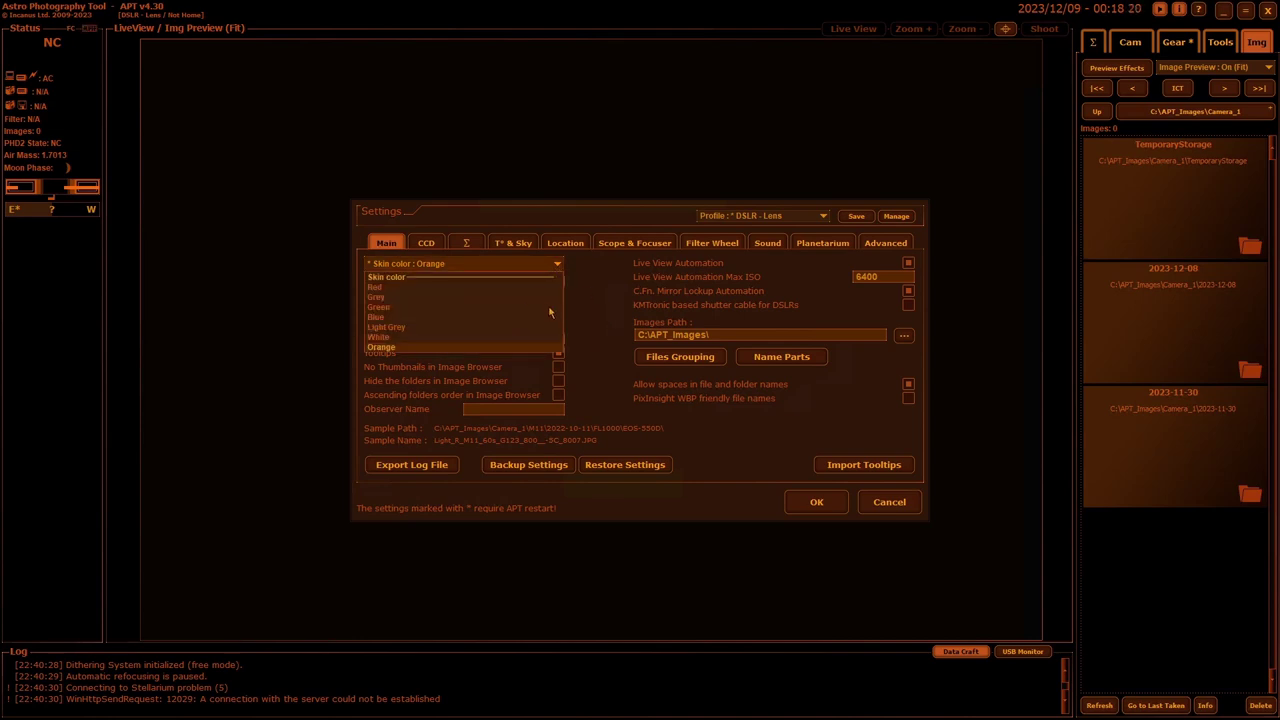
click(595, 284)
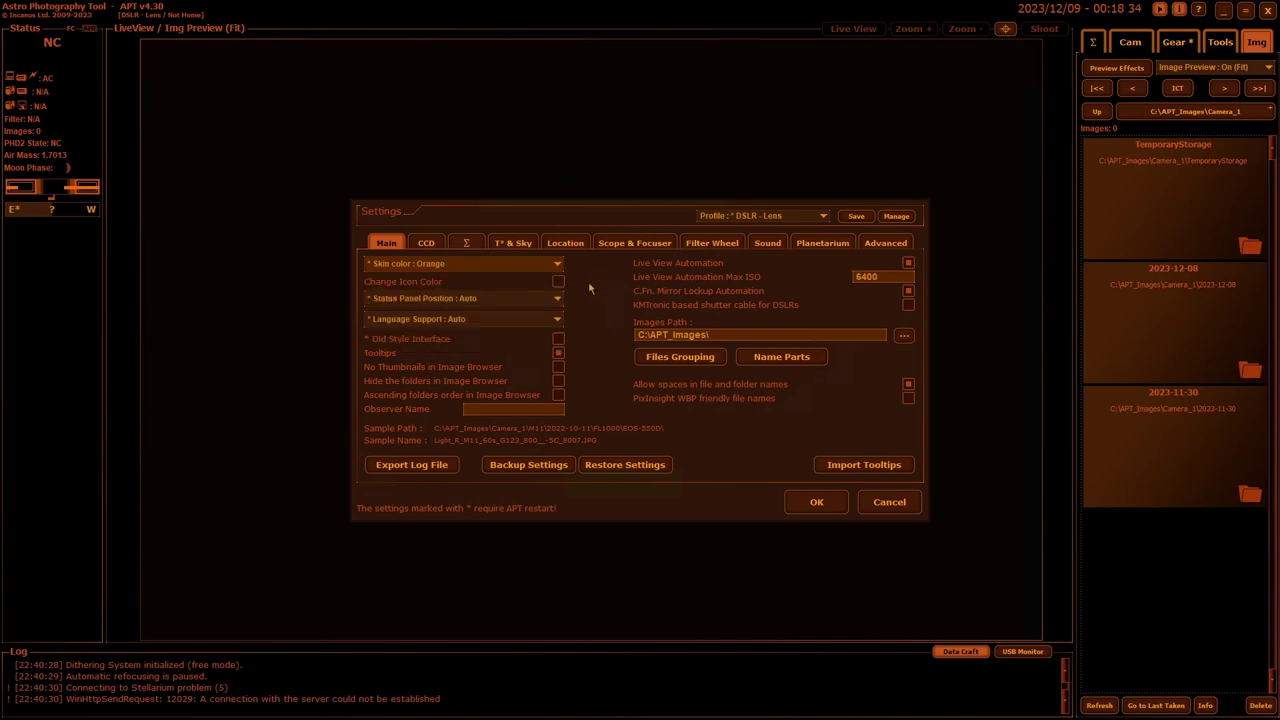
click(562, 285)
mouse_move(440, 715)
- Review the choices for Status Panel Position and Language Support, leaving both on Auto
mouse_move(556, 307)
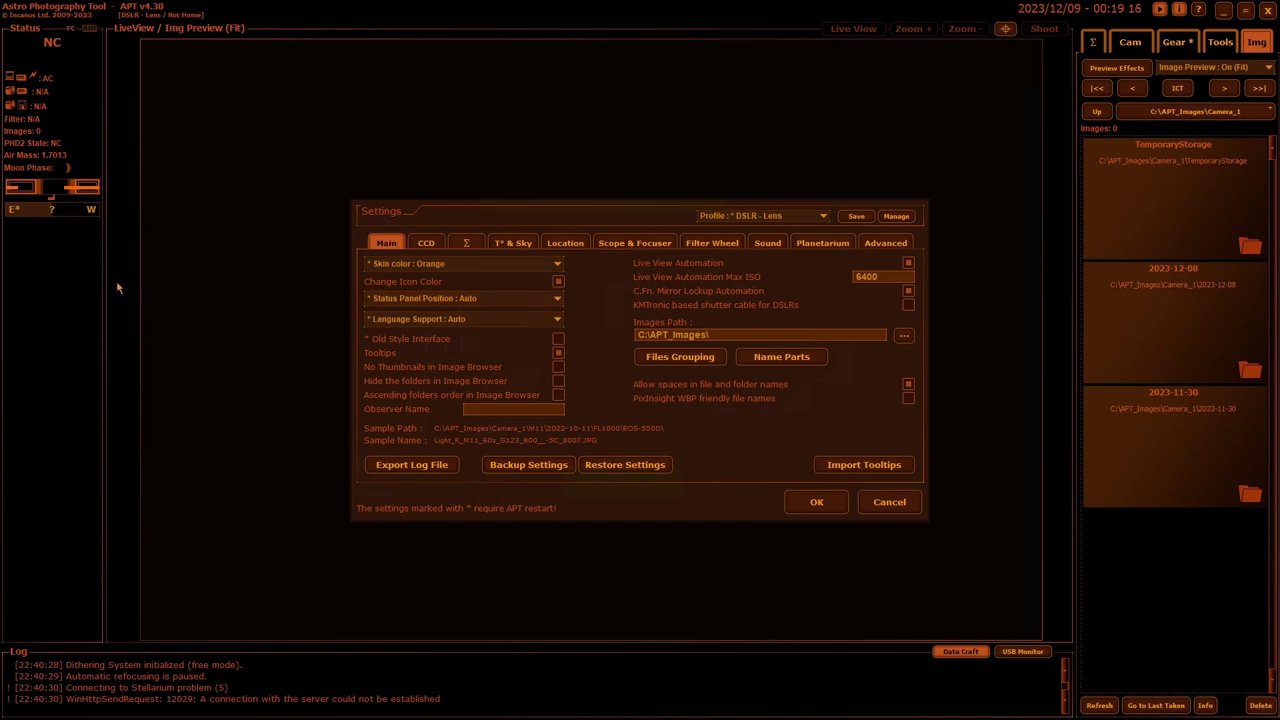
click(555, 302)
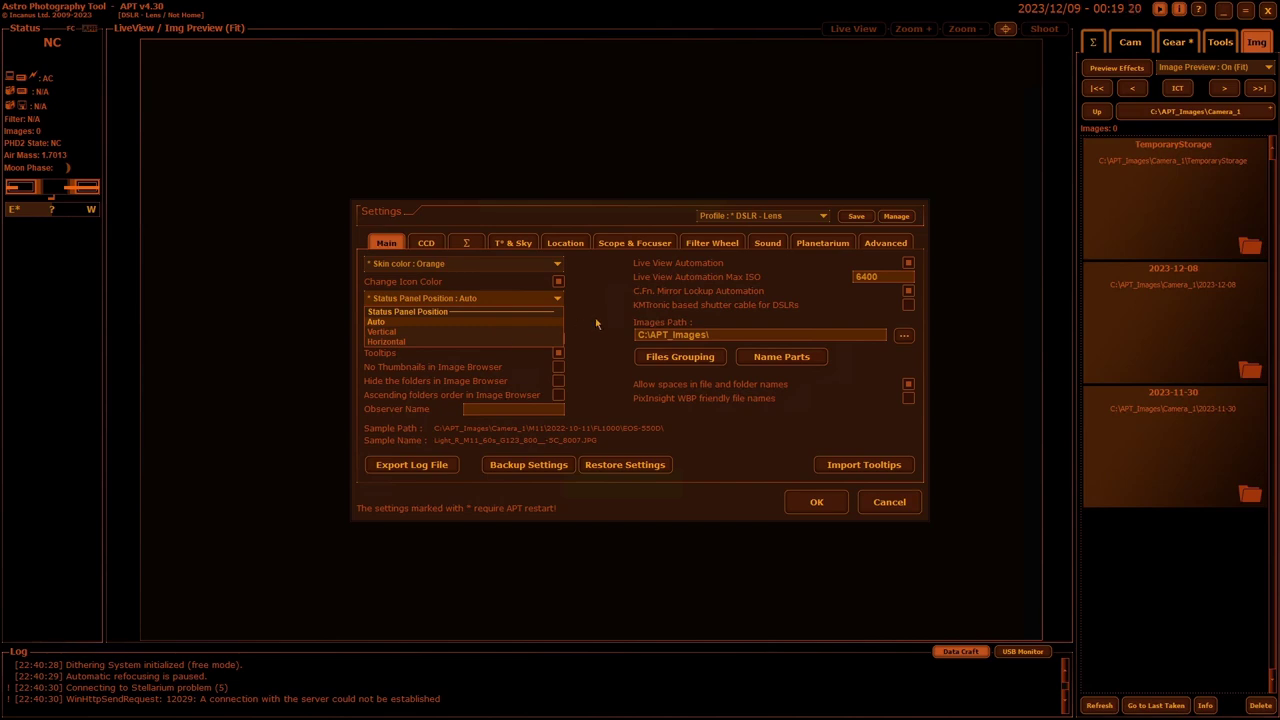
click(594, 324)
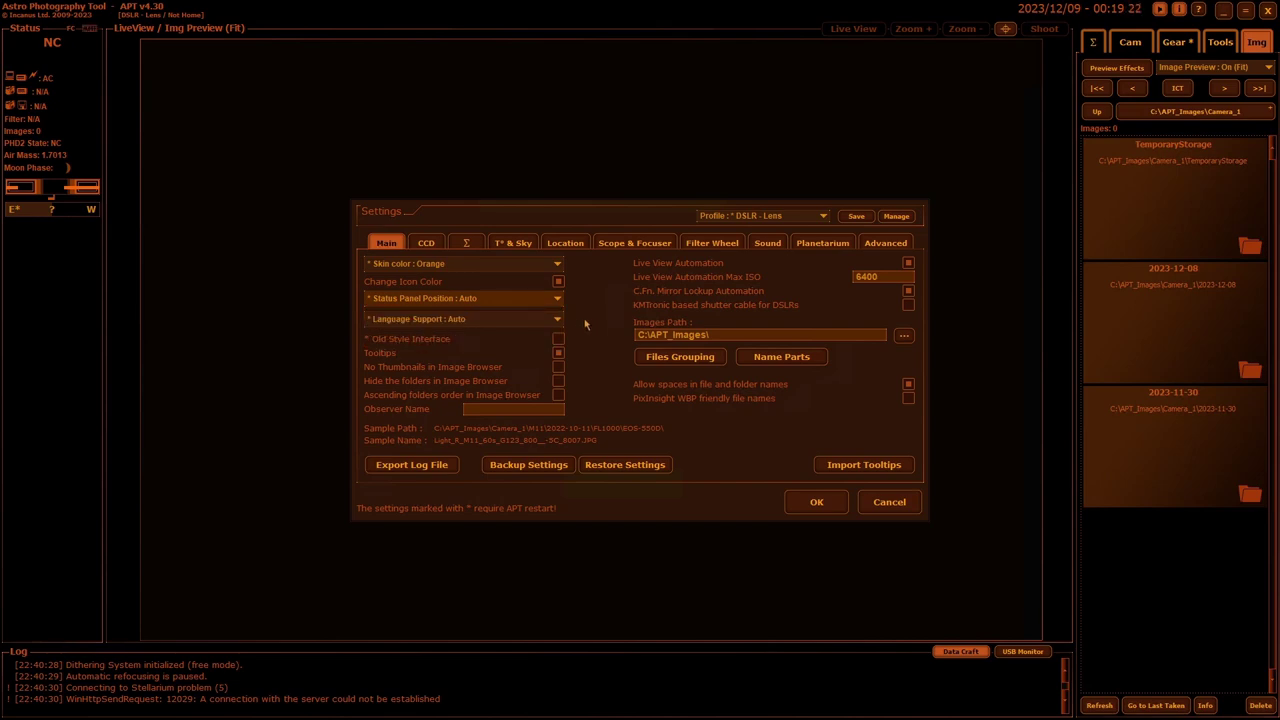
click(557, 320)
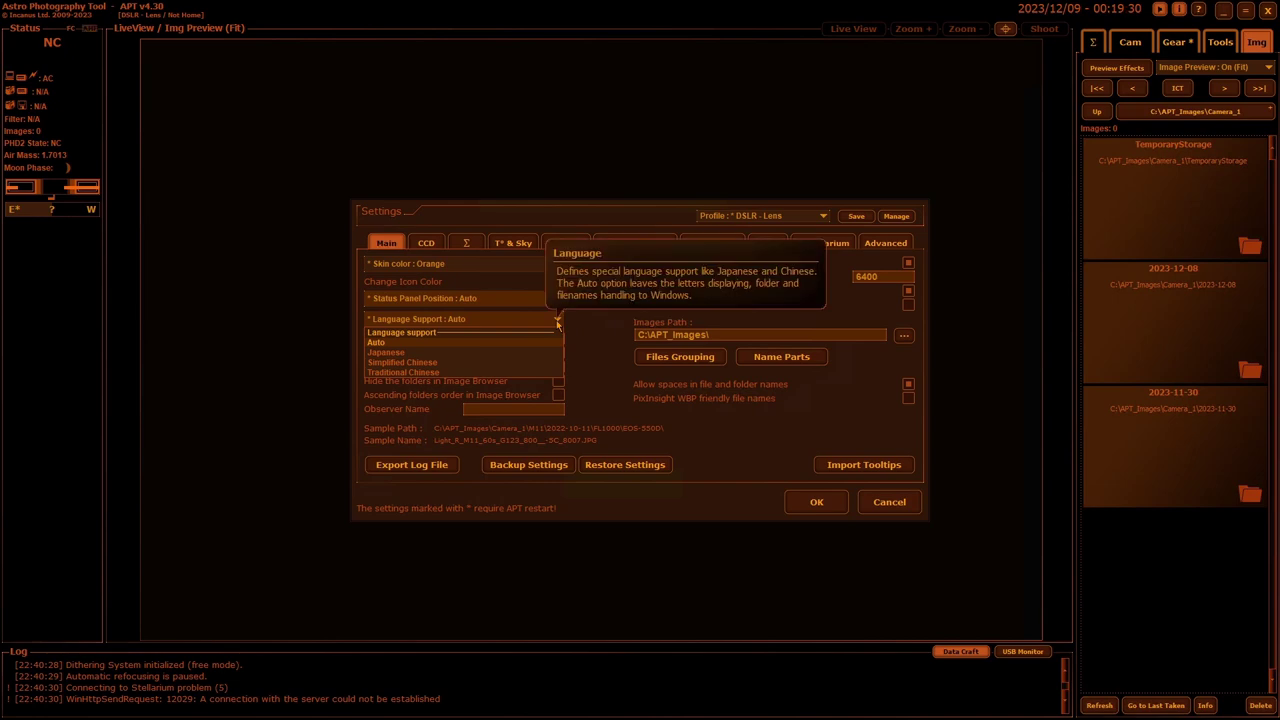
click(589, 324)
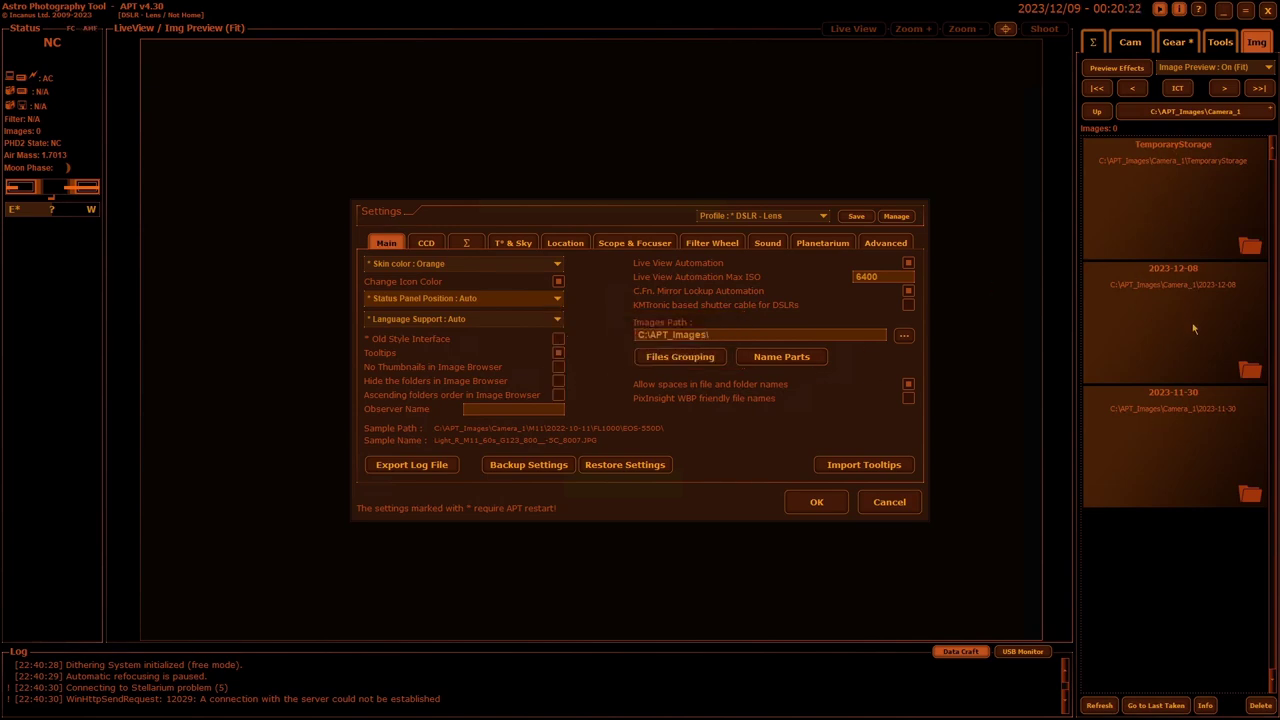
- Check the Camera_1 folder tree of the image browser, and enable ascending folder order in Image Browser
click(1204, 114)
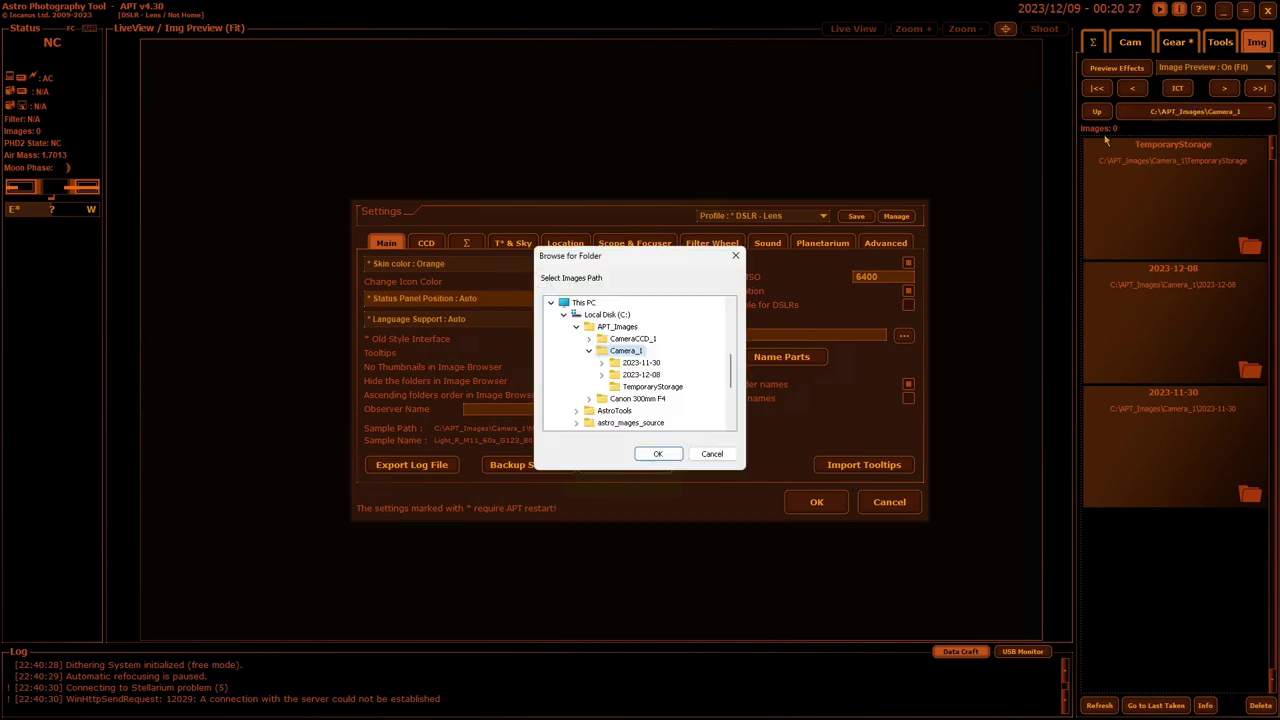
click(735, 256)
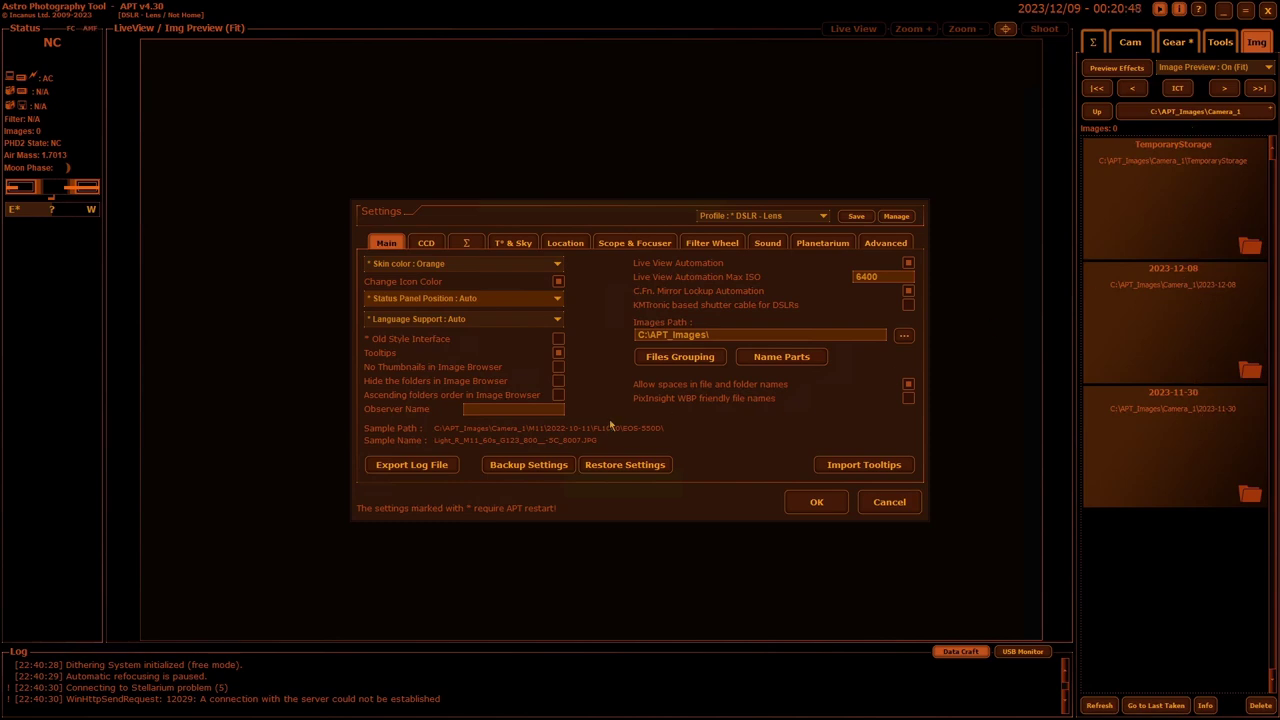
click(558, 395)
- Inspect the save dialogs for exporting the log file and backing up the main settings only, without saving either file
click(412, 465)
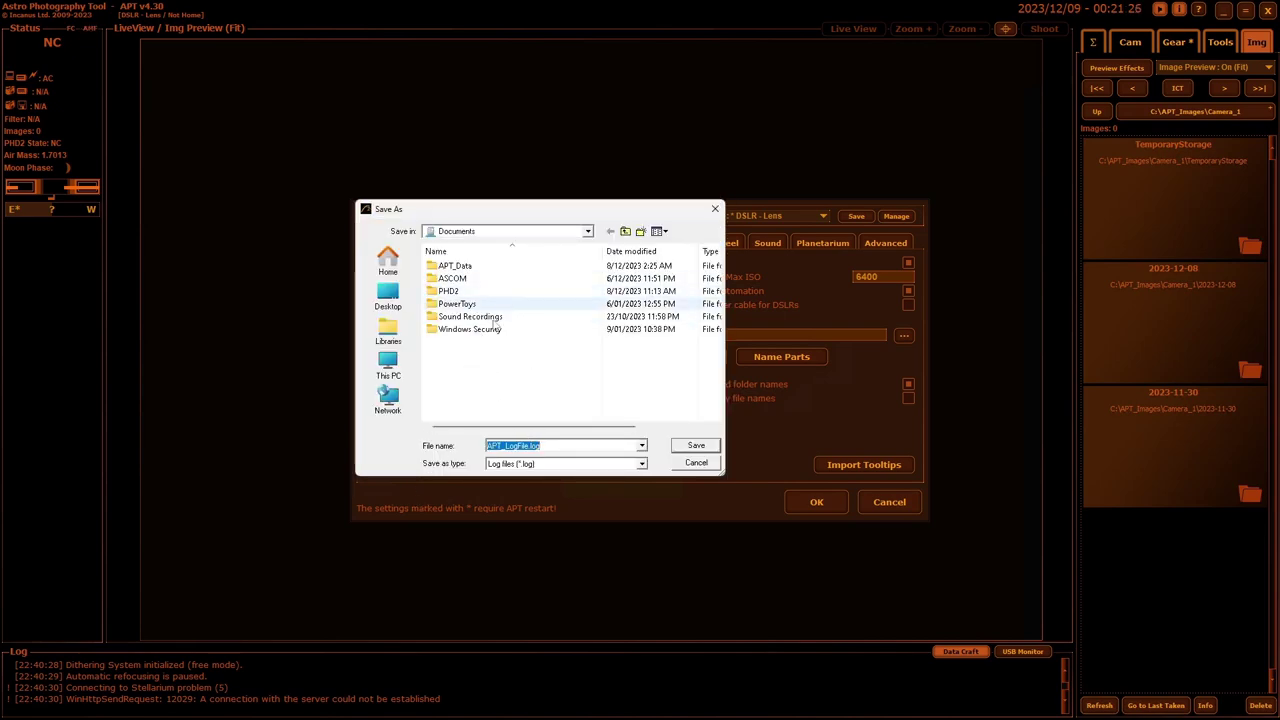
click(705, 466)
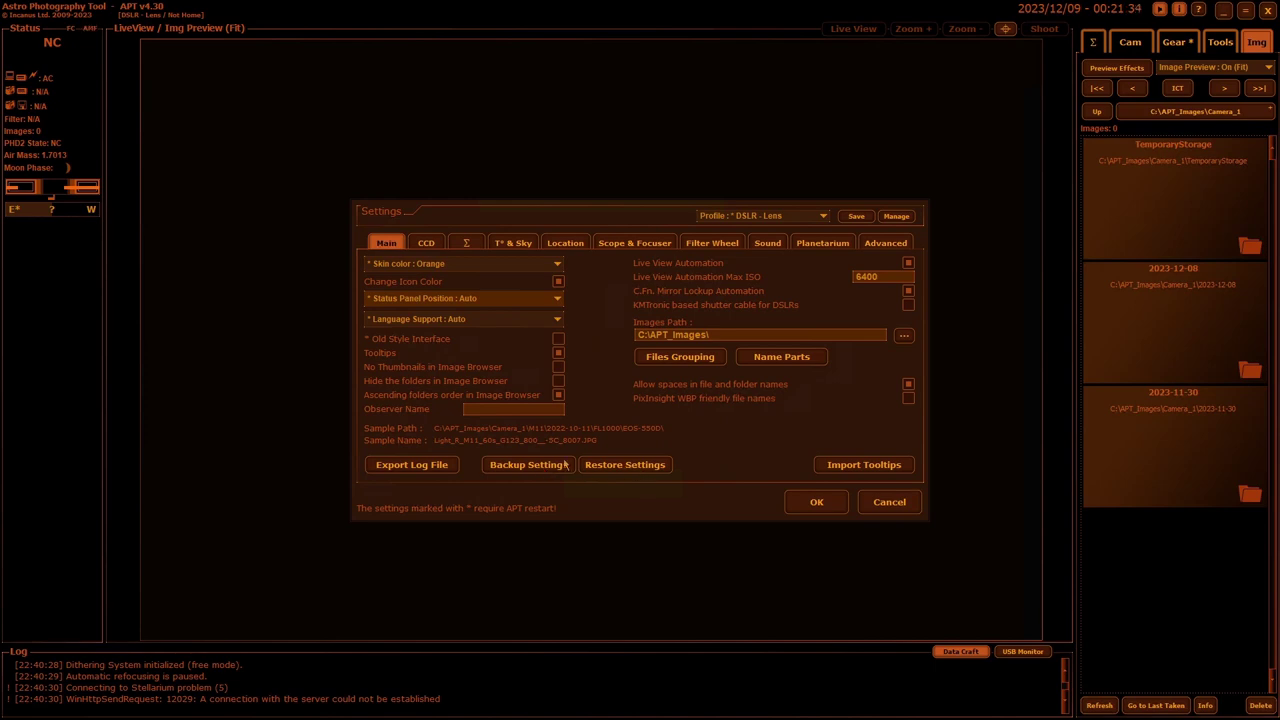
click(548, 470)
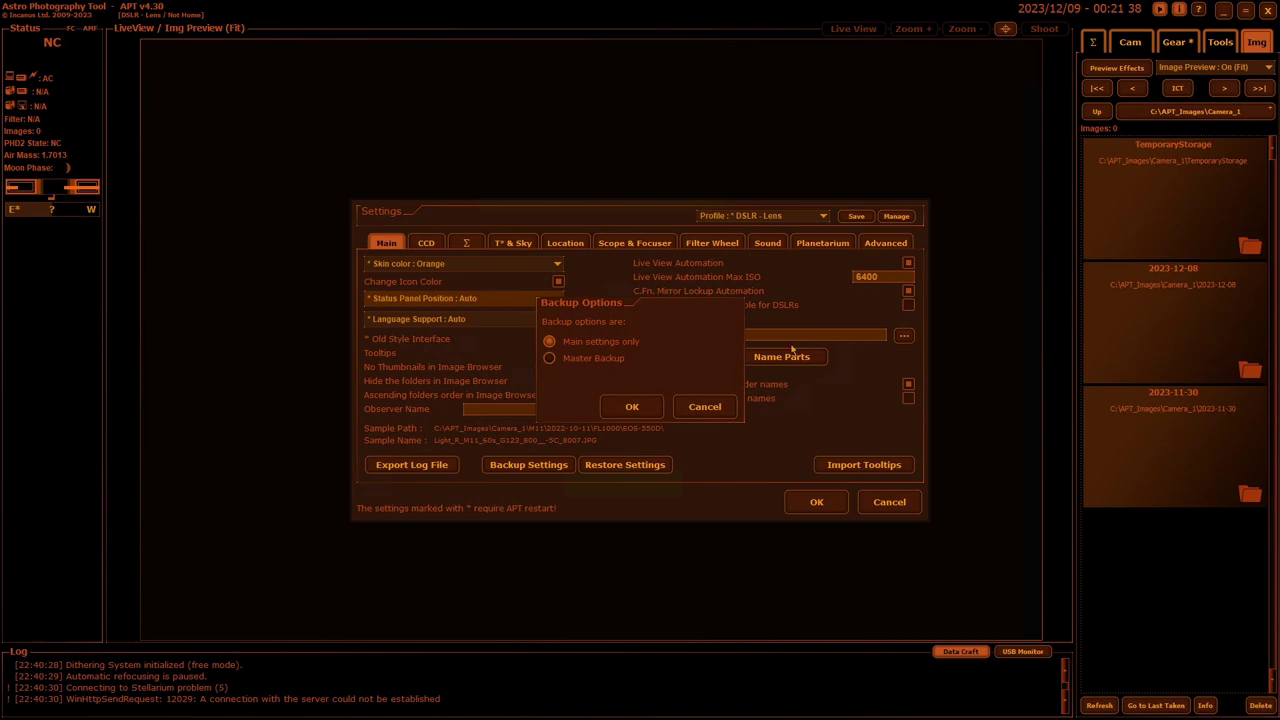
click(551, 361)
click(550, 342)
click(632, 406)
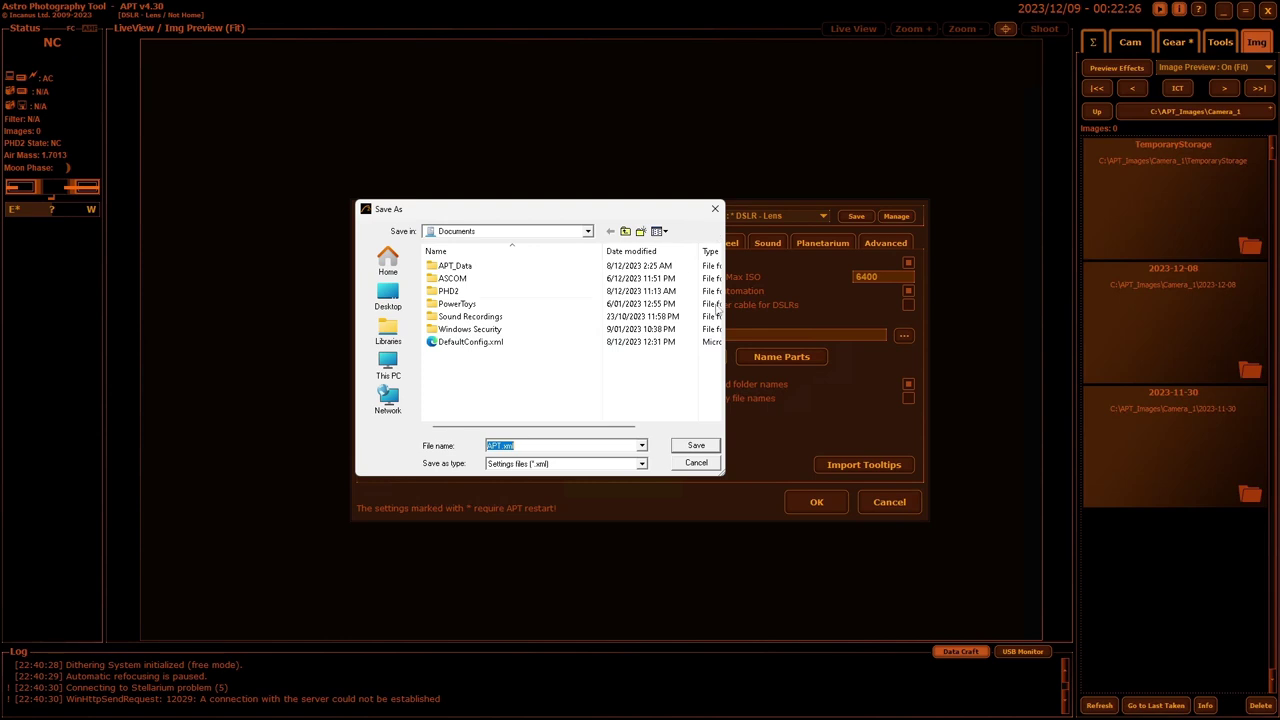
click(702, 466)
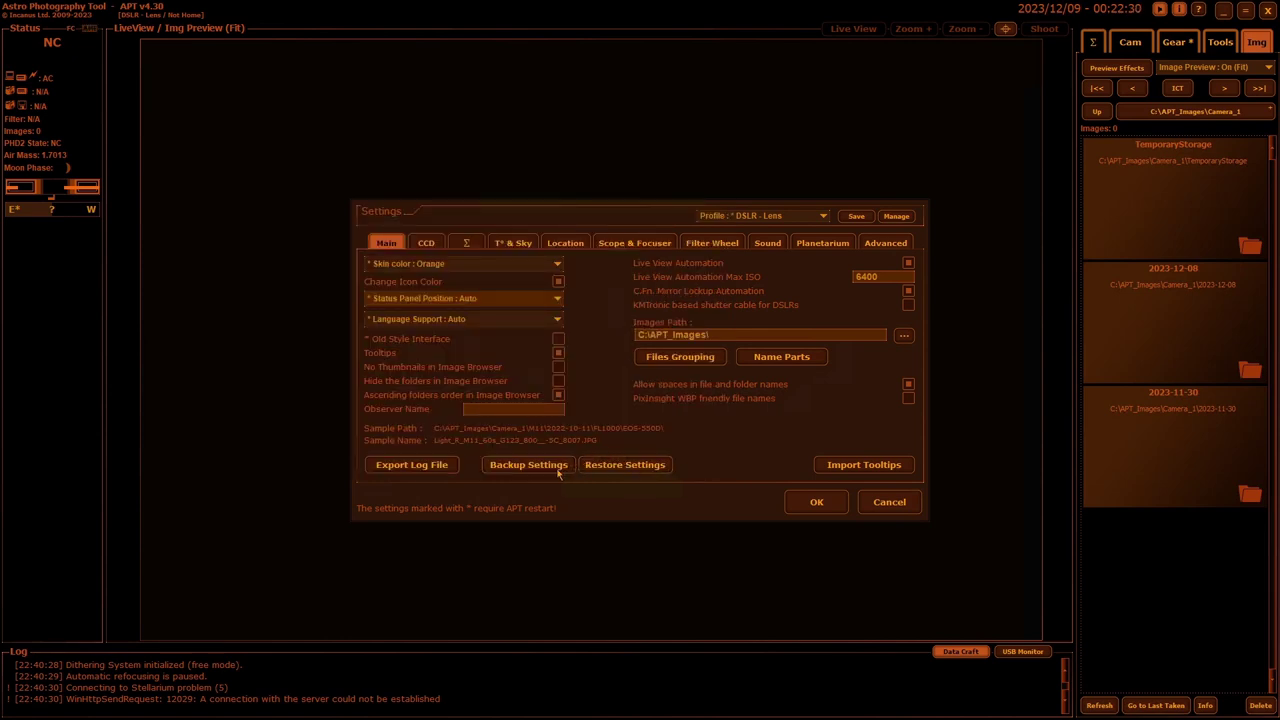
- Inspect the restore points for the DSLR - Lens settings and the file chooser for another backup file, without restoring
click(612, 470)
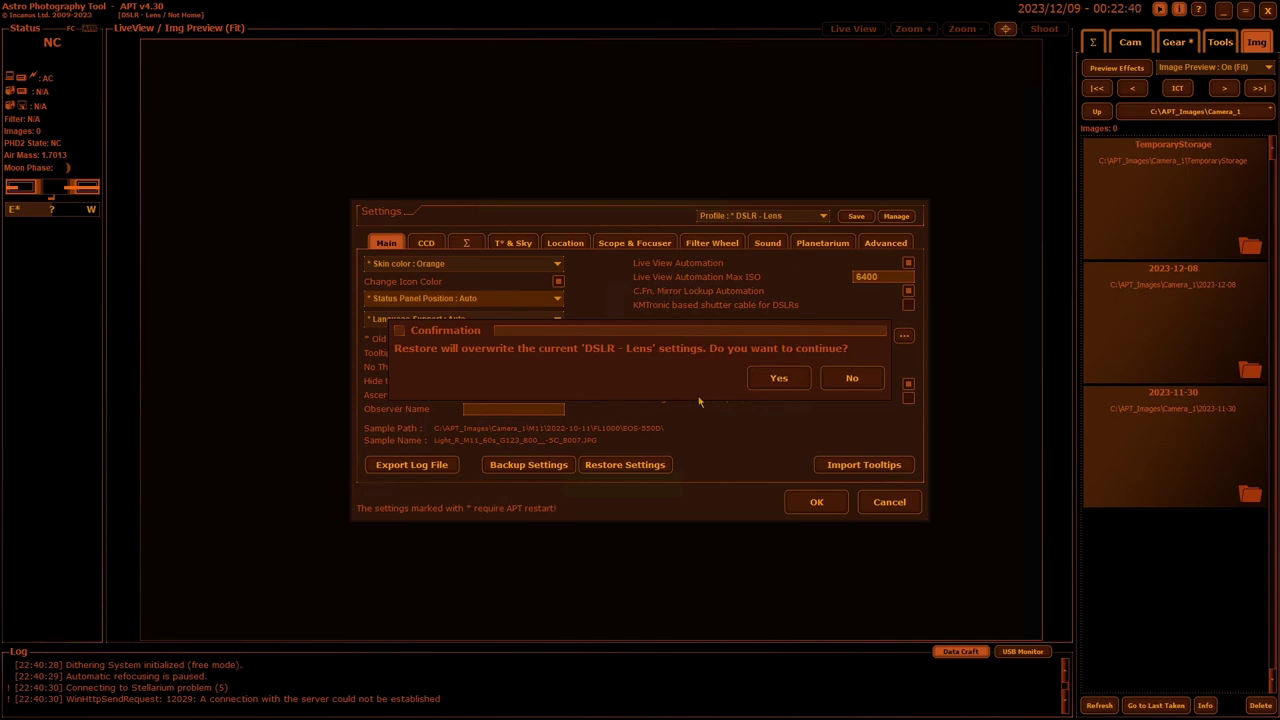
click(776, 386)
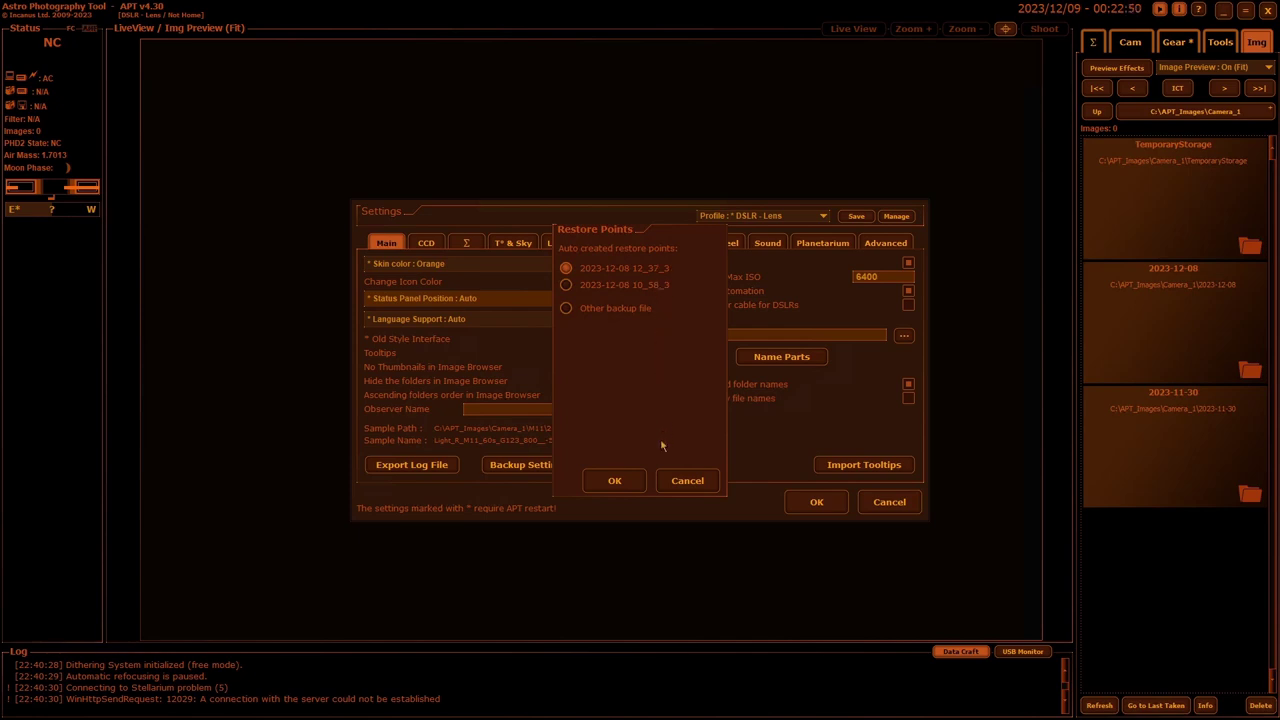
click(566, 309)
click(621, 481)
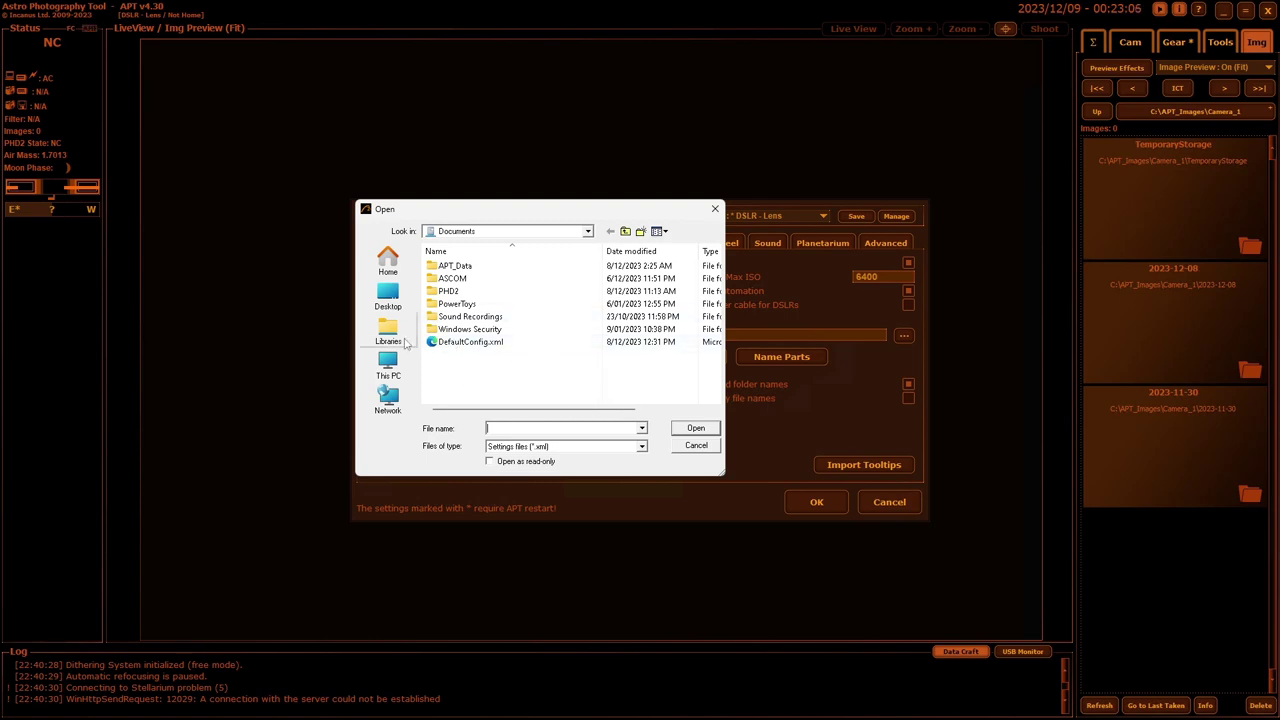
click(695, 446)
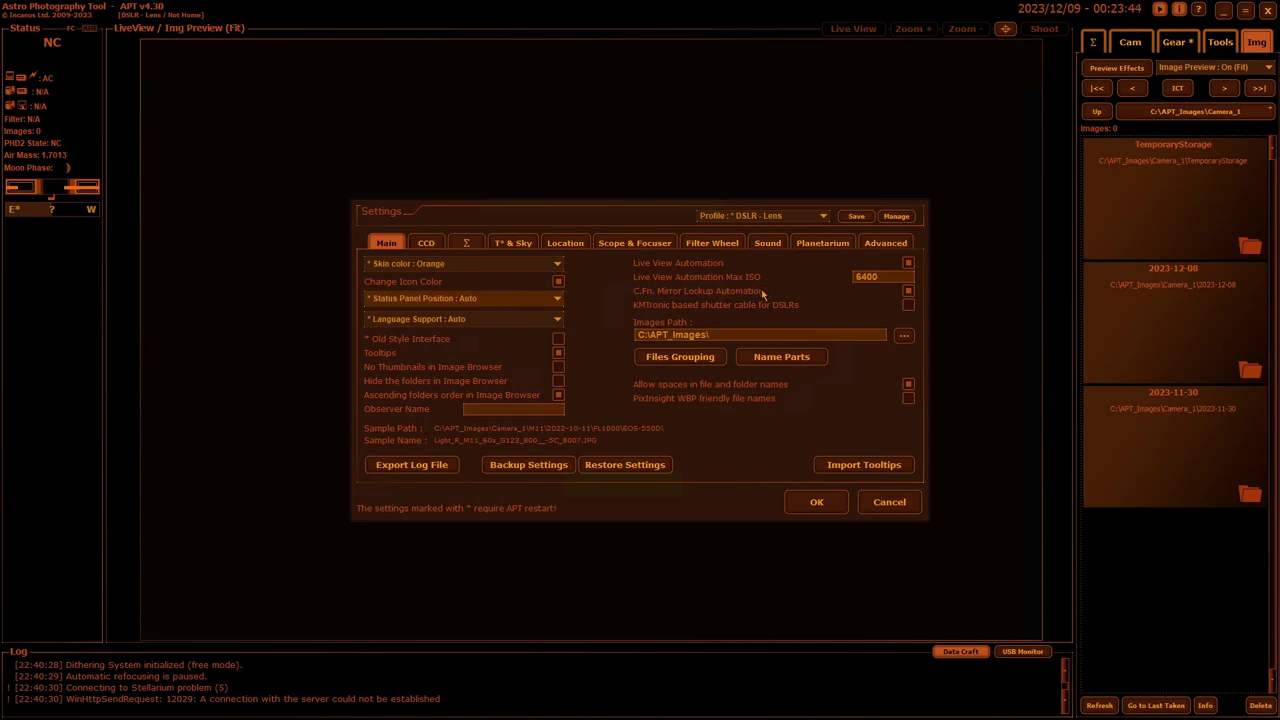
- Inspect the folder selection for the Images Path, keeping C:\APT_Images\
mouse_move(767, 291)
click(904, 337)
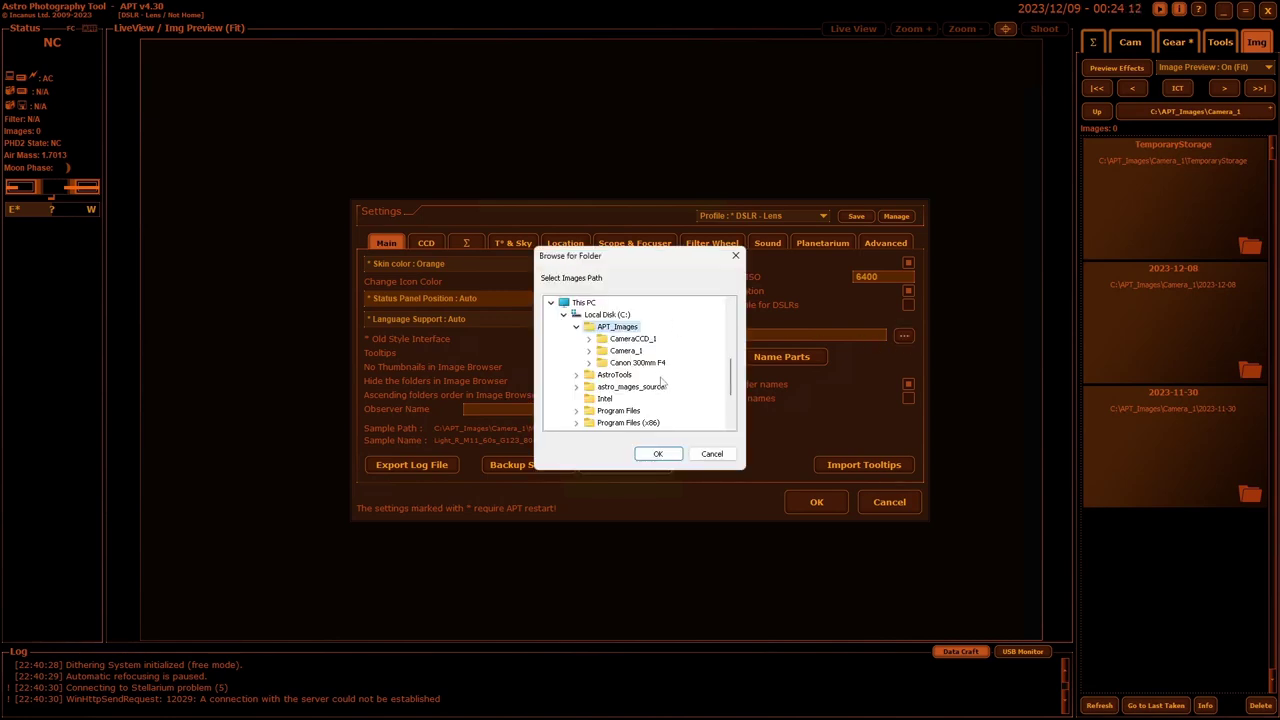
click(709, 456)
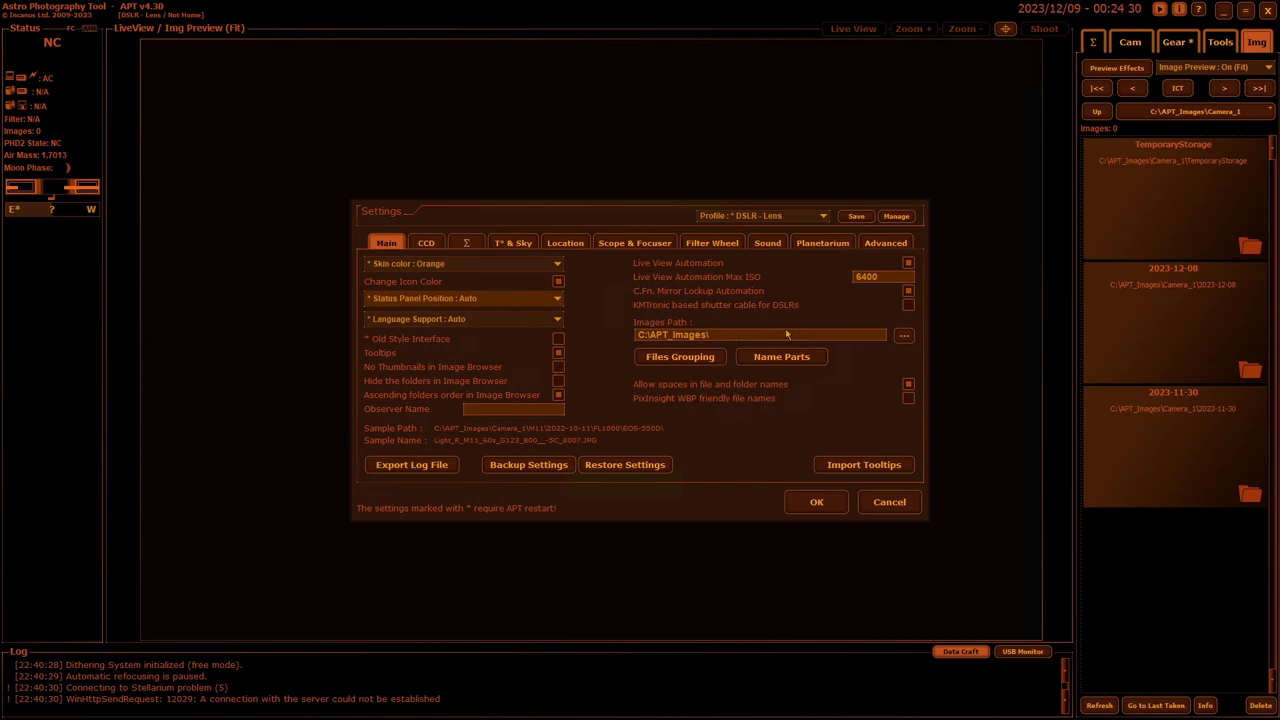
- Open the image grouping options for folders and read the hints for Camera Number and Date
click(690, 358)
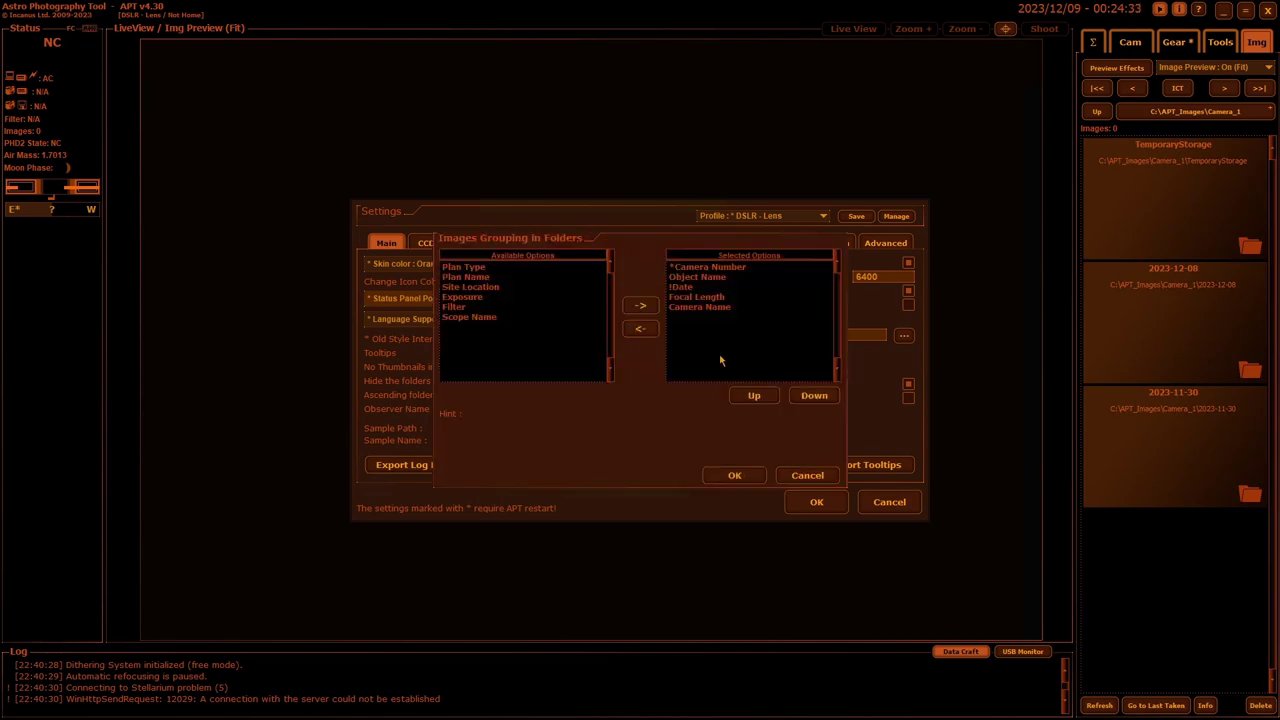
click(709, 268)
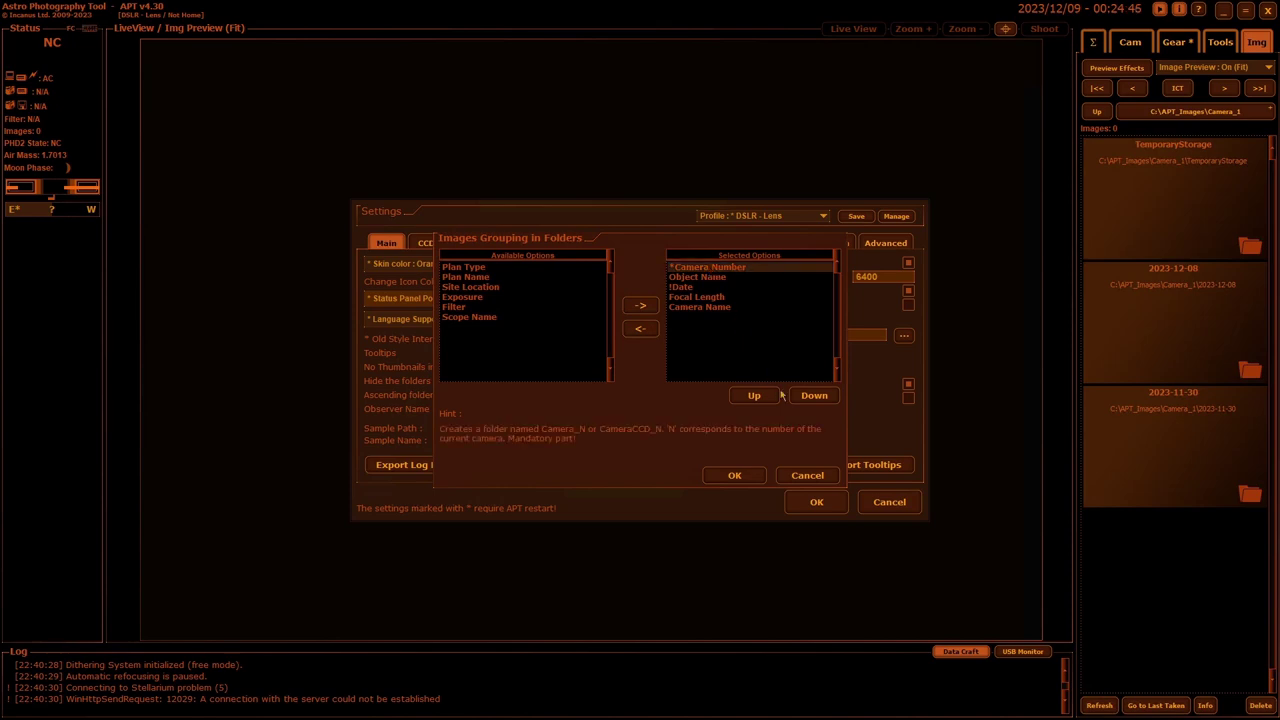
click(692, 288)
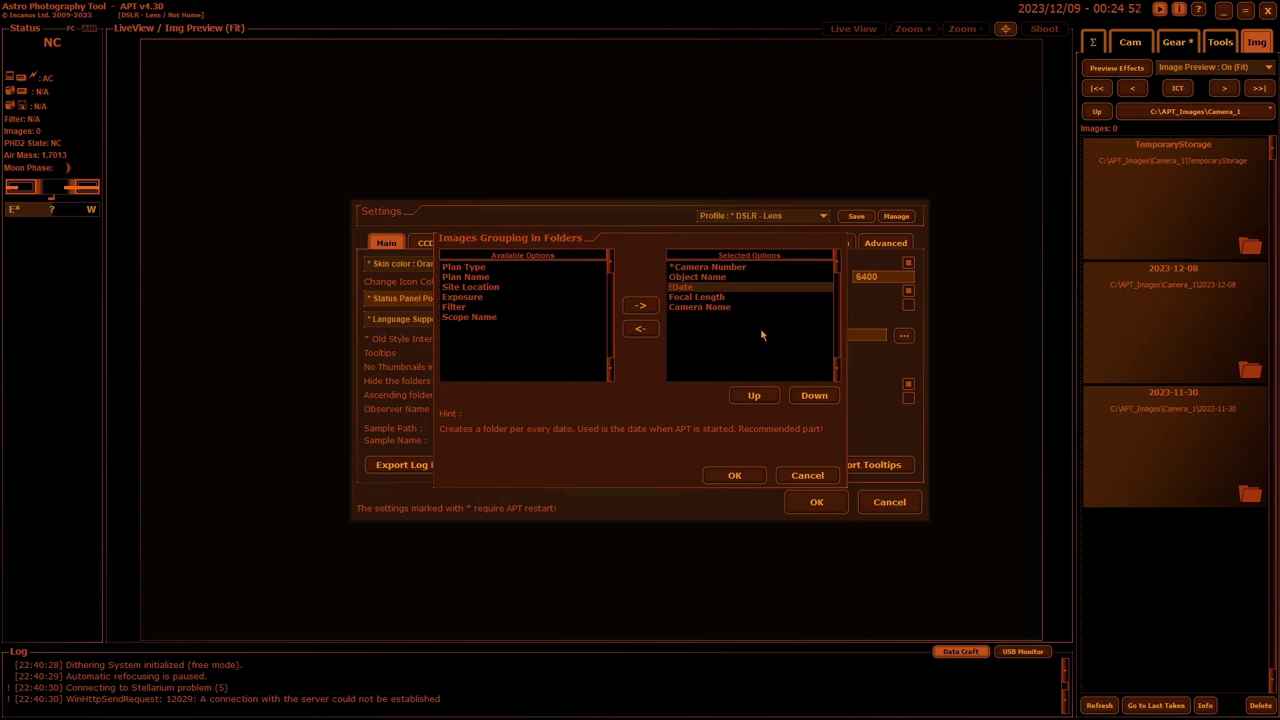
- Remove Date from the selected grouping options, then add it back and move it up directly below Object Name
click(640, 330)
click(466, 327)
click(643, 306)
click(688, 310)
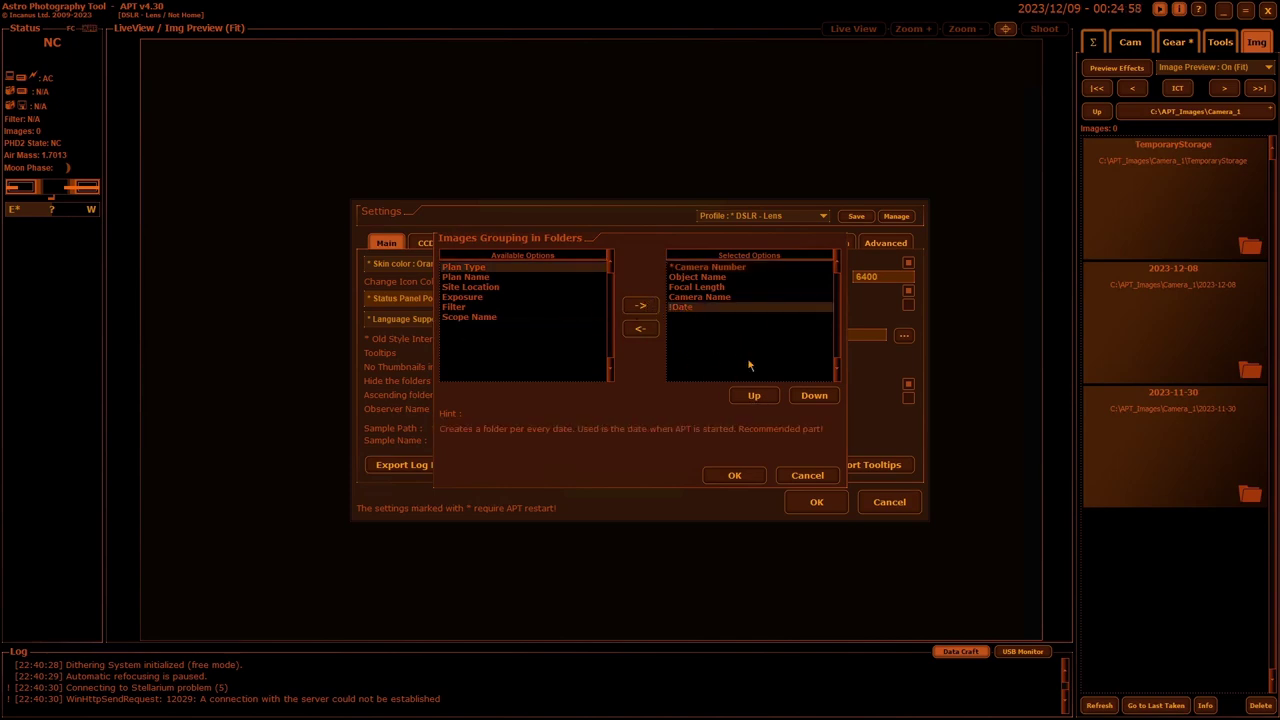
click(755, 396)
click(756, 397)
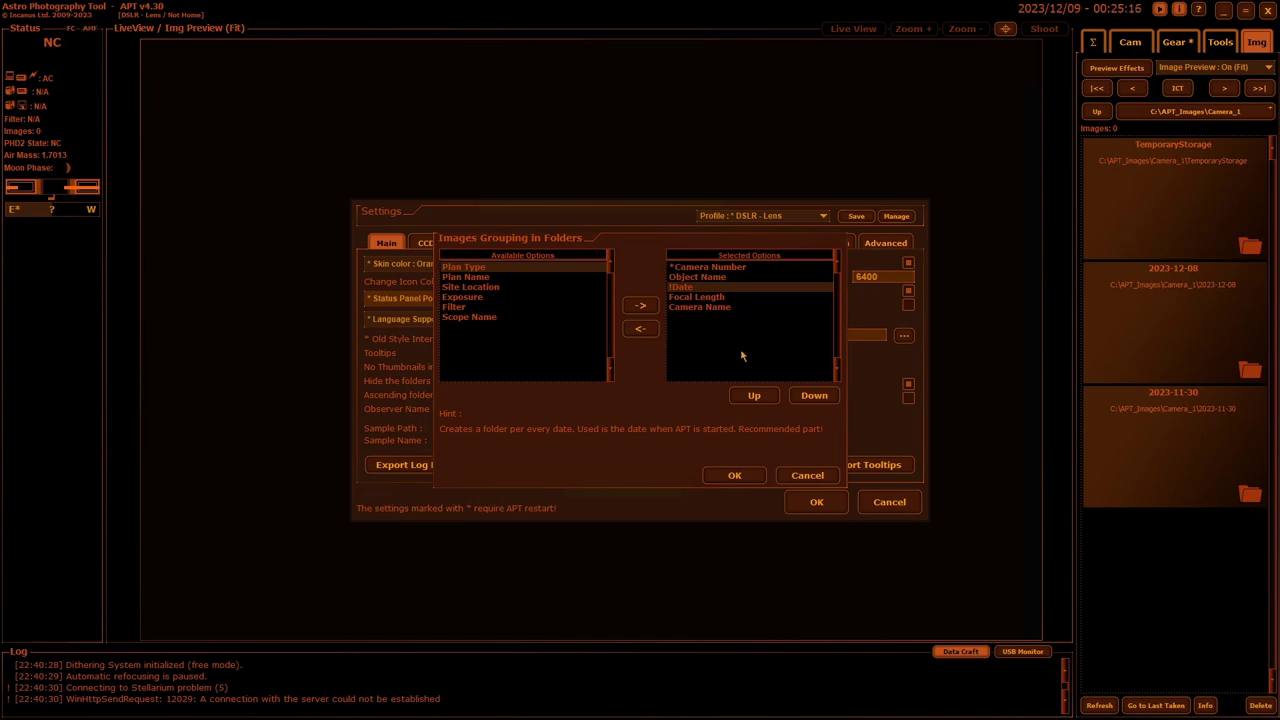
- Leave the folder grouping options without saving, and review the available and selected image file name parts without changing them
click(798, 476)
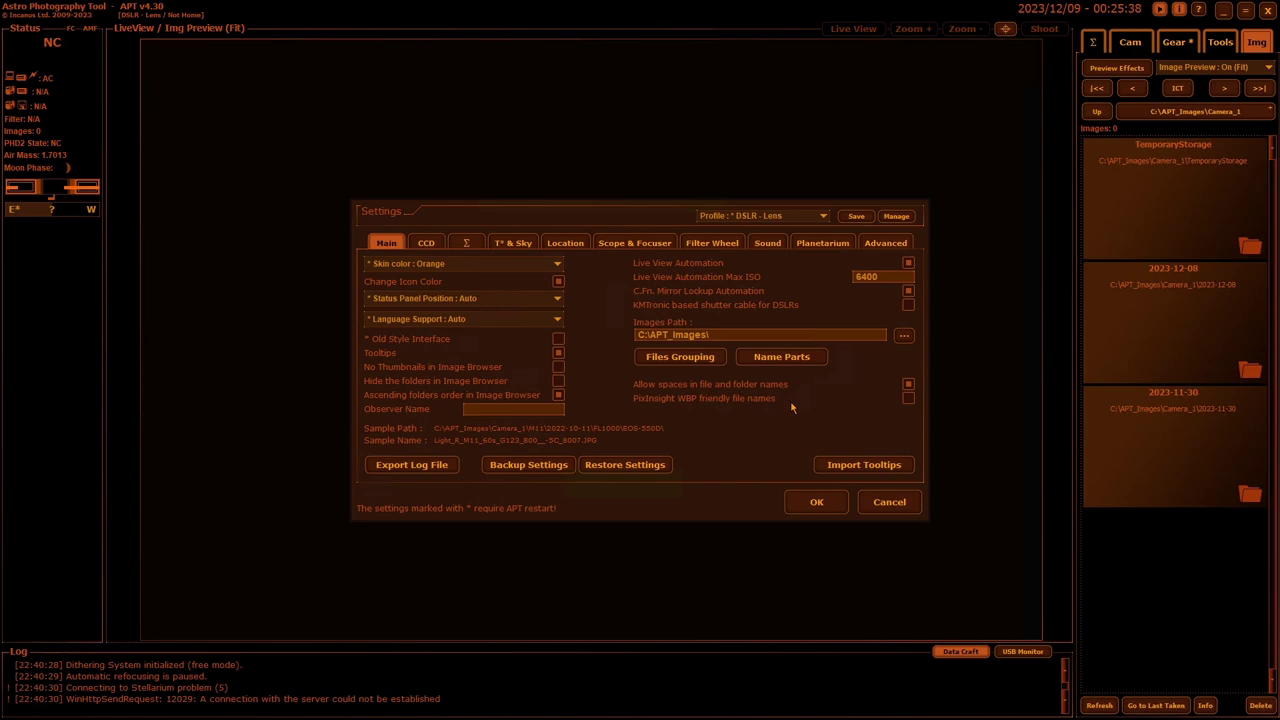
mouse_move(792, 407)
click(797, 360)
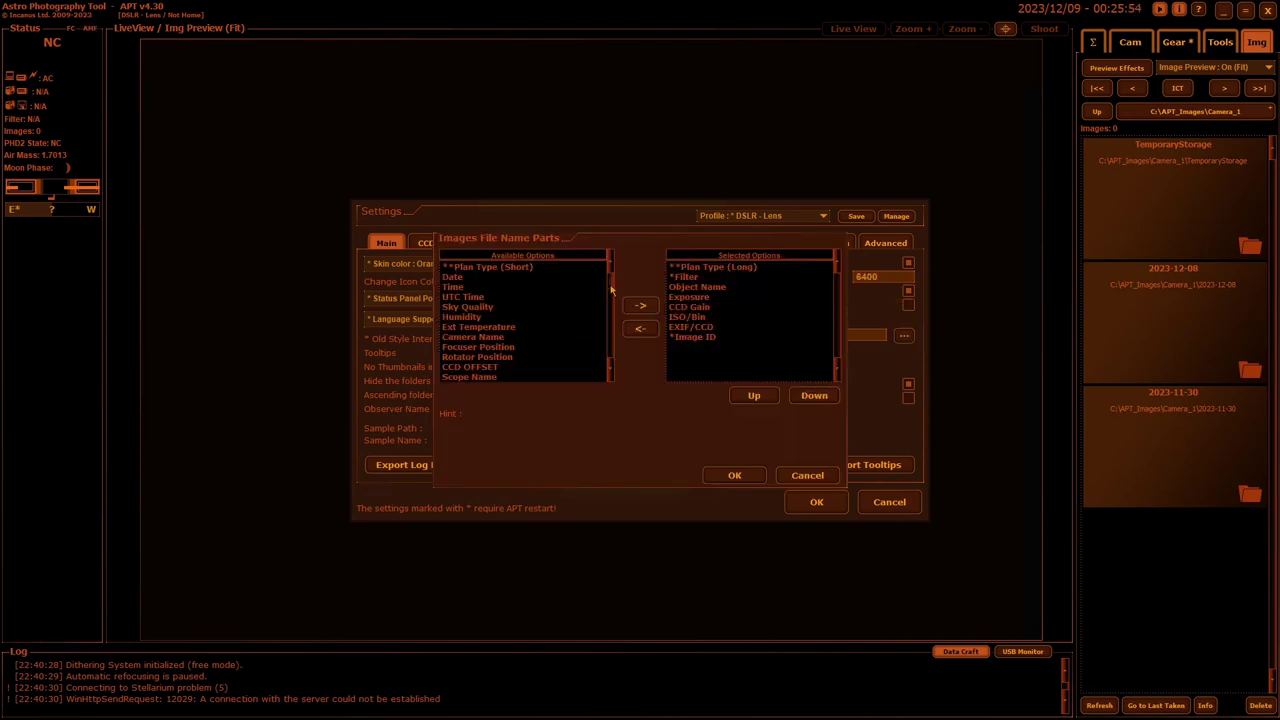
scroll(612, 290, down, 3)
scroll(612, 288, up, 3)
scroll(612, 300, down, 5)
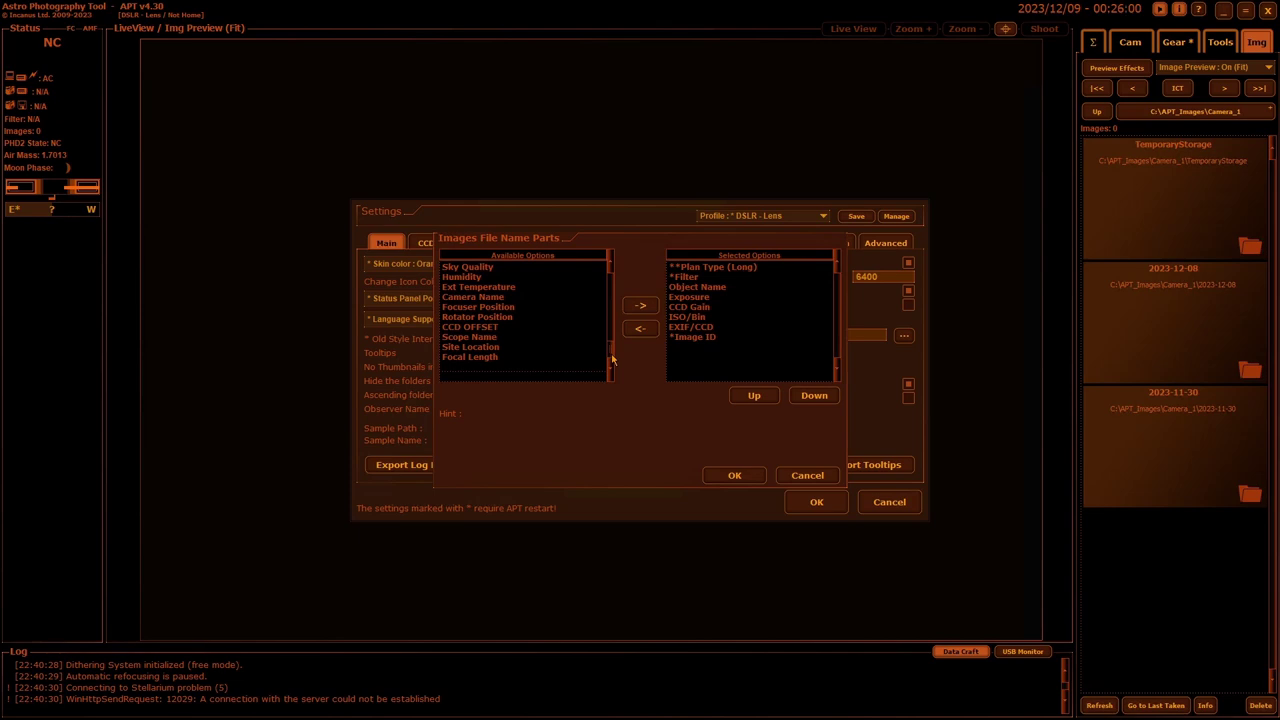
scroll(612, 360, up, 3)
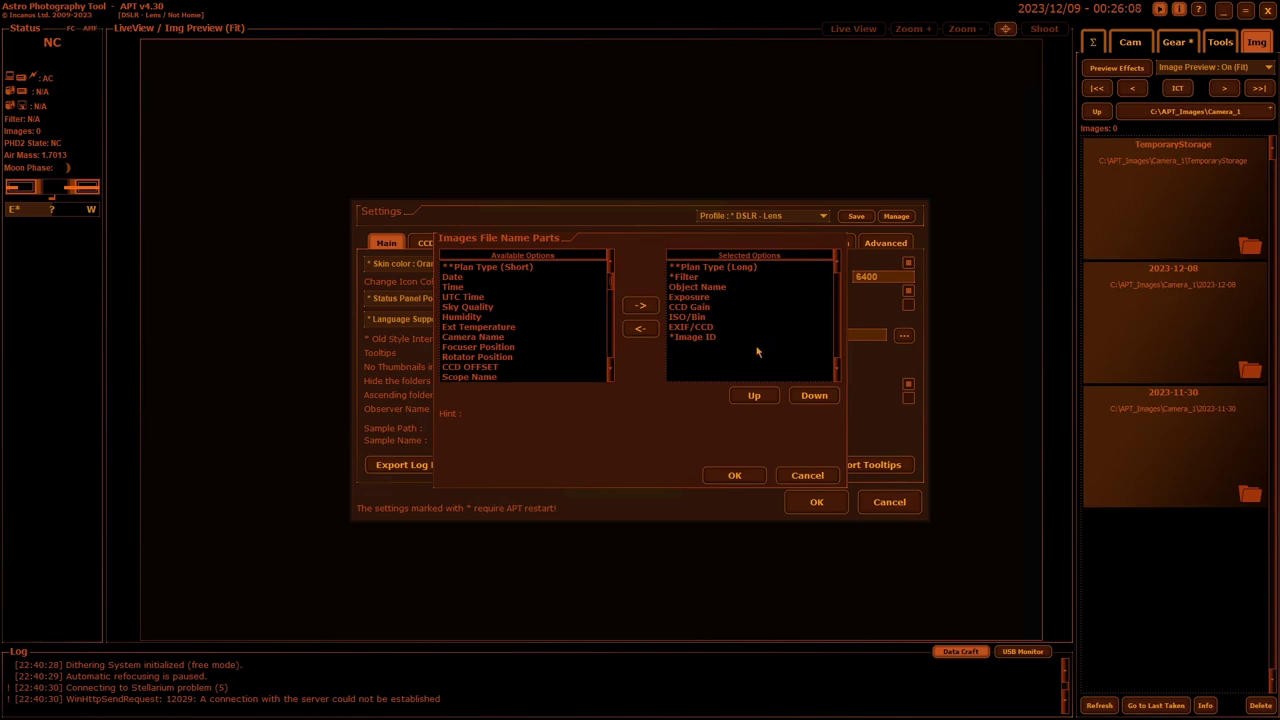
click(809, 476)
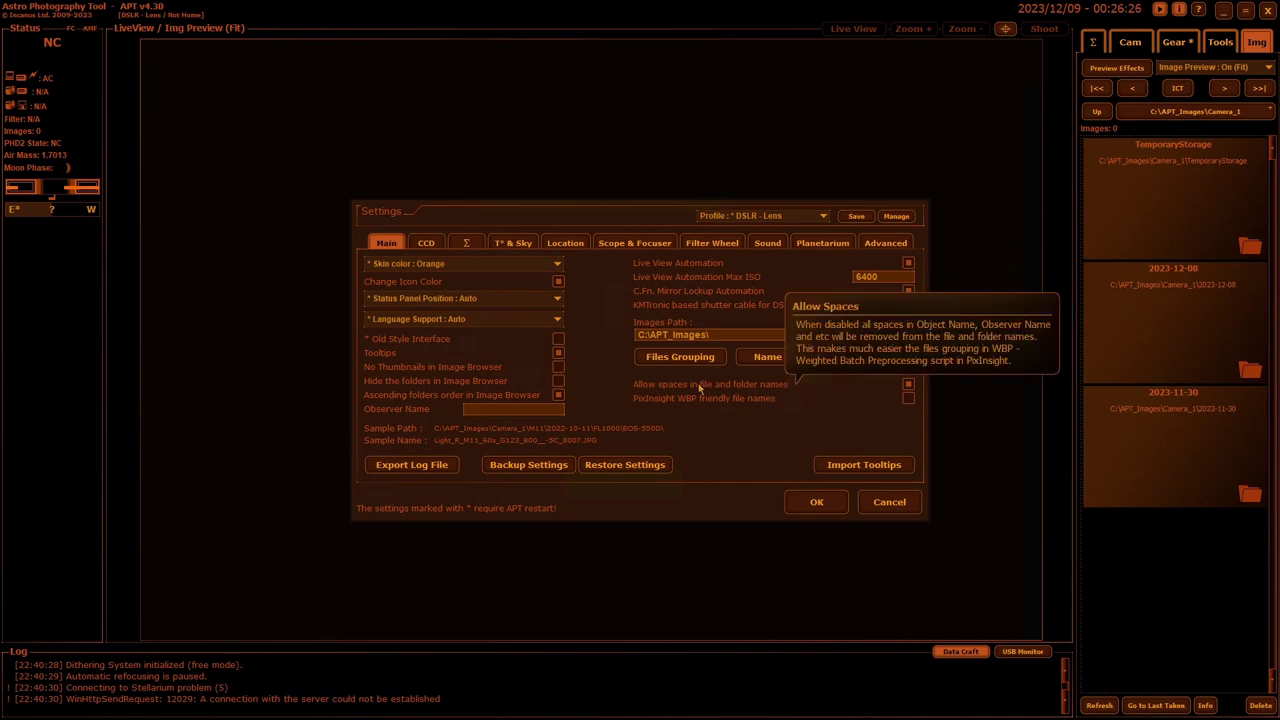
- Check the Allow spaces in file and folder names option and the file chooser for importing tooltips, without importing a file
click(908, 385)
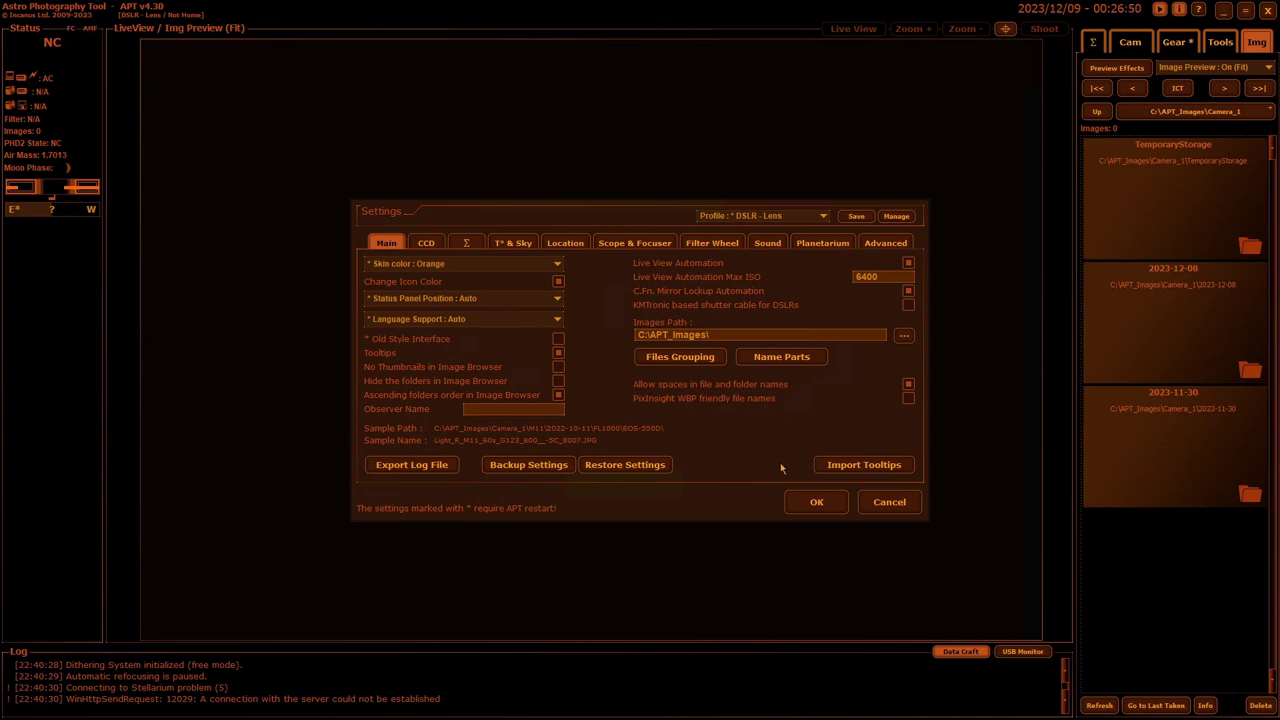
click(858, 466)
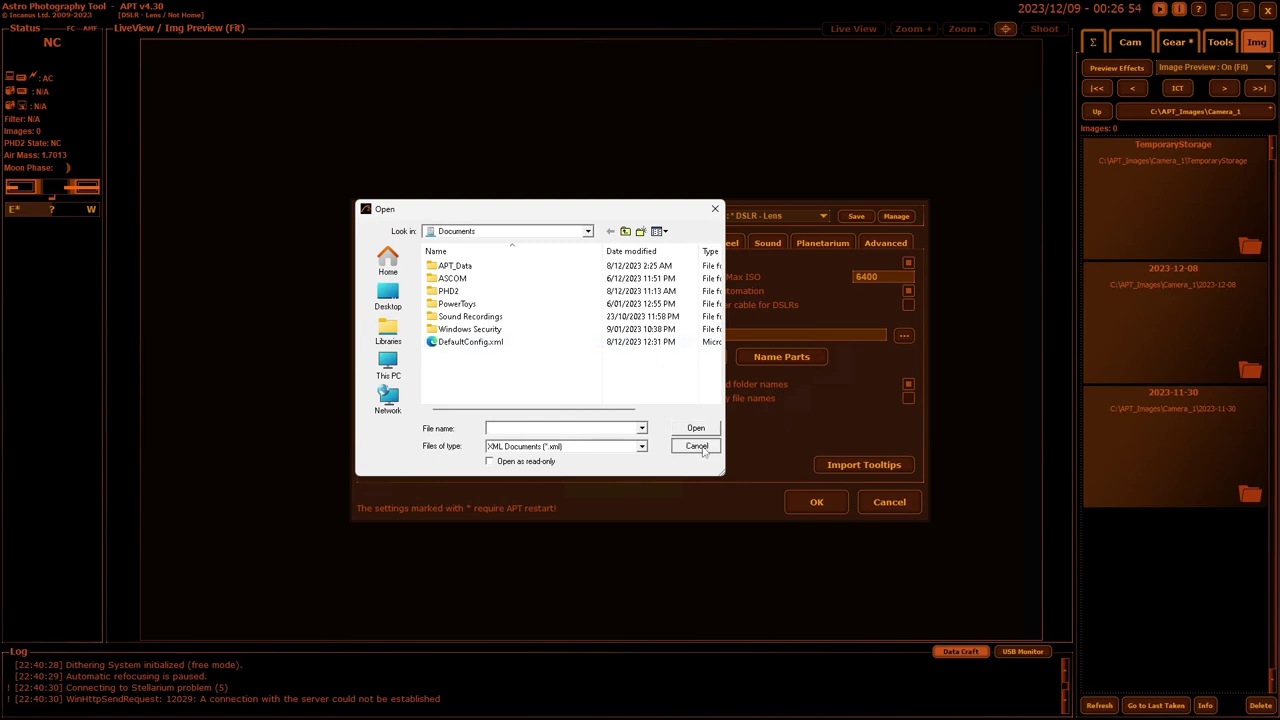
click(696, 445)
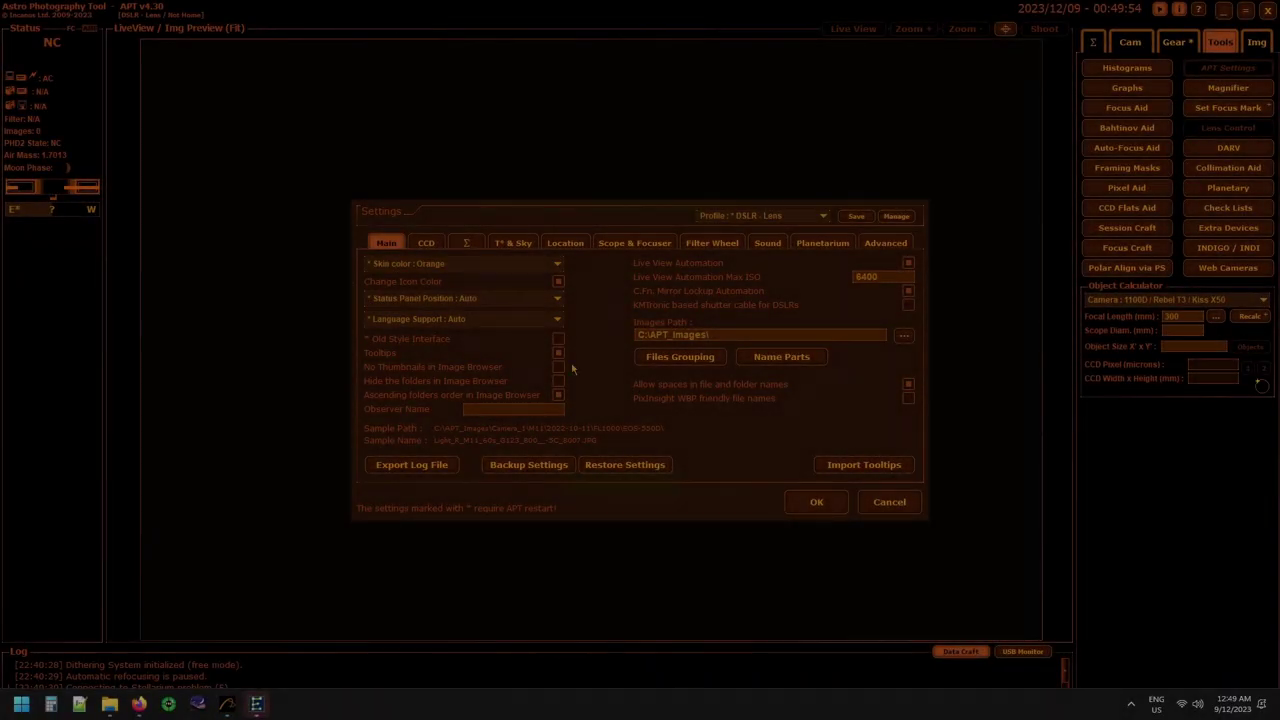
- In the CCD settings, try enabling Color FITS preview with the RGGB Bayer filter and Store Bayer Pattern
click(426, 243)
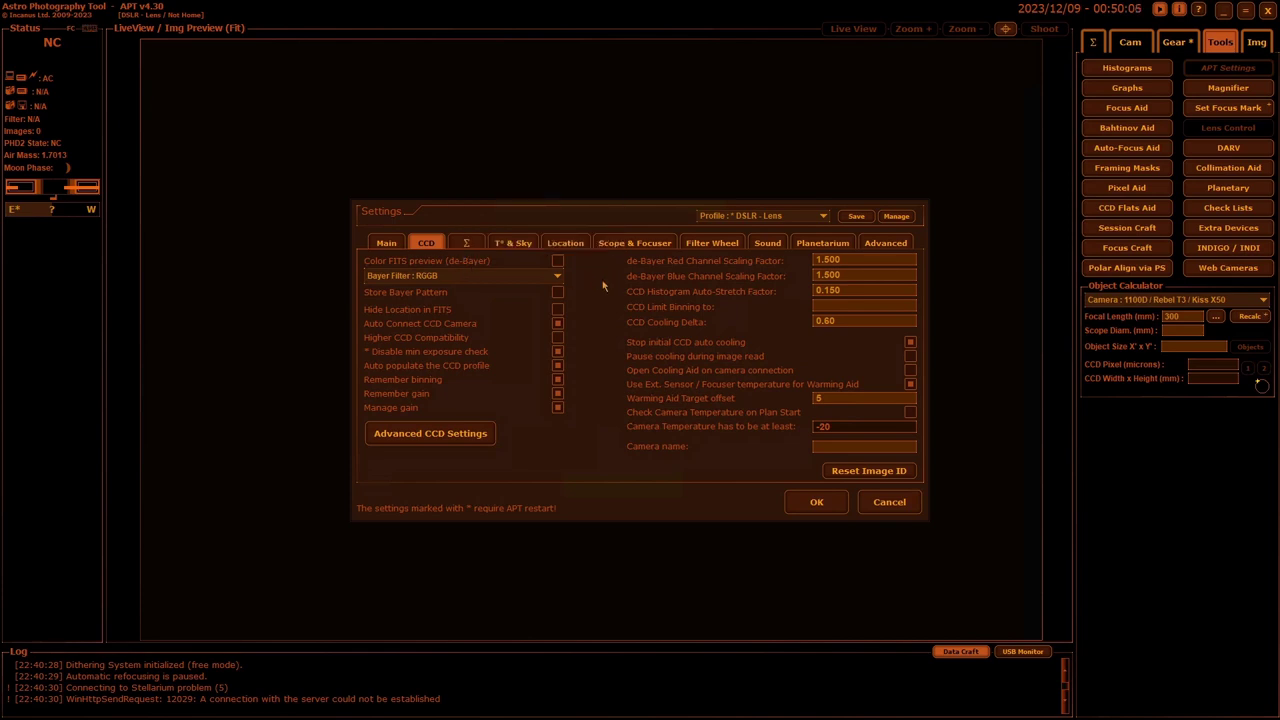
click(557, 260)
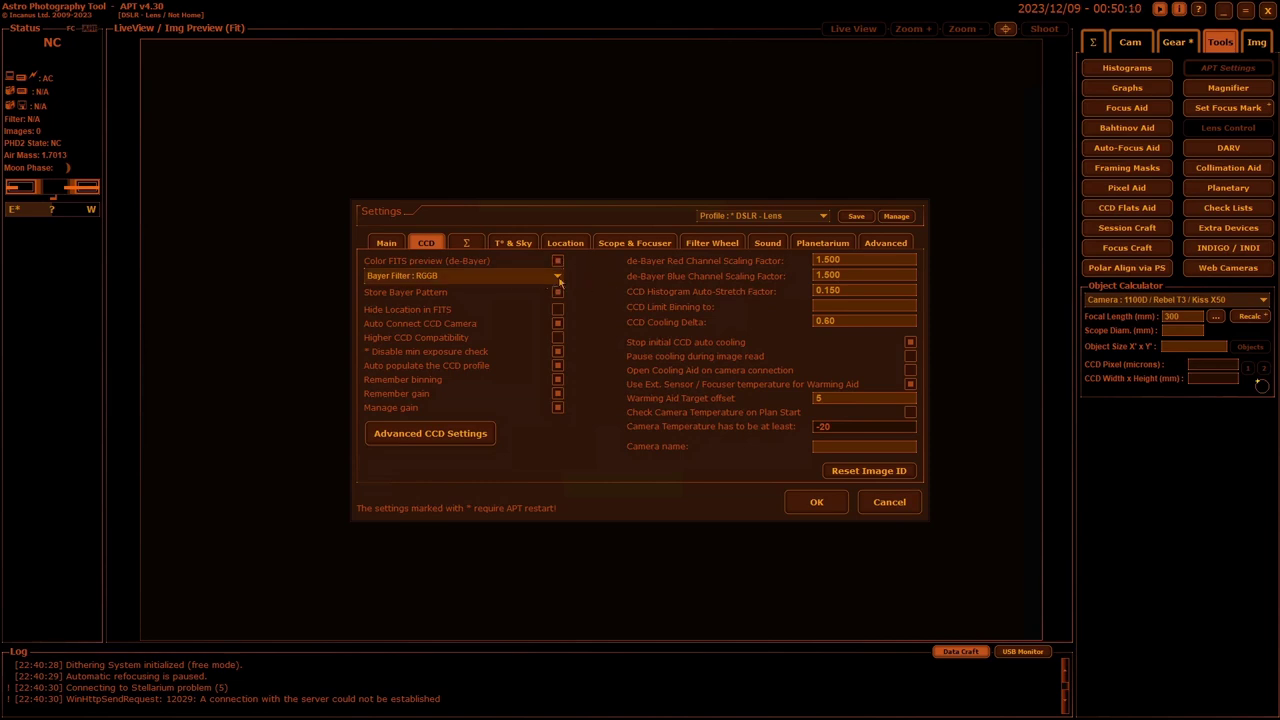
click(559, 282)
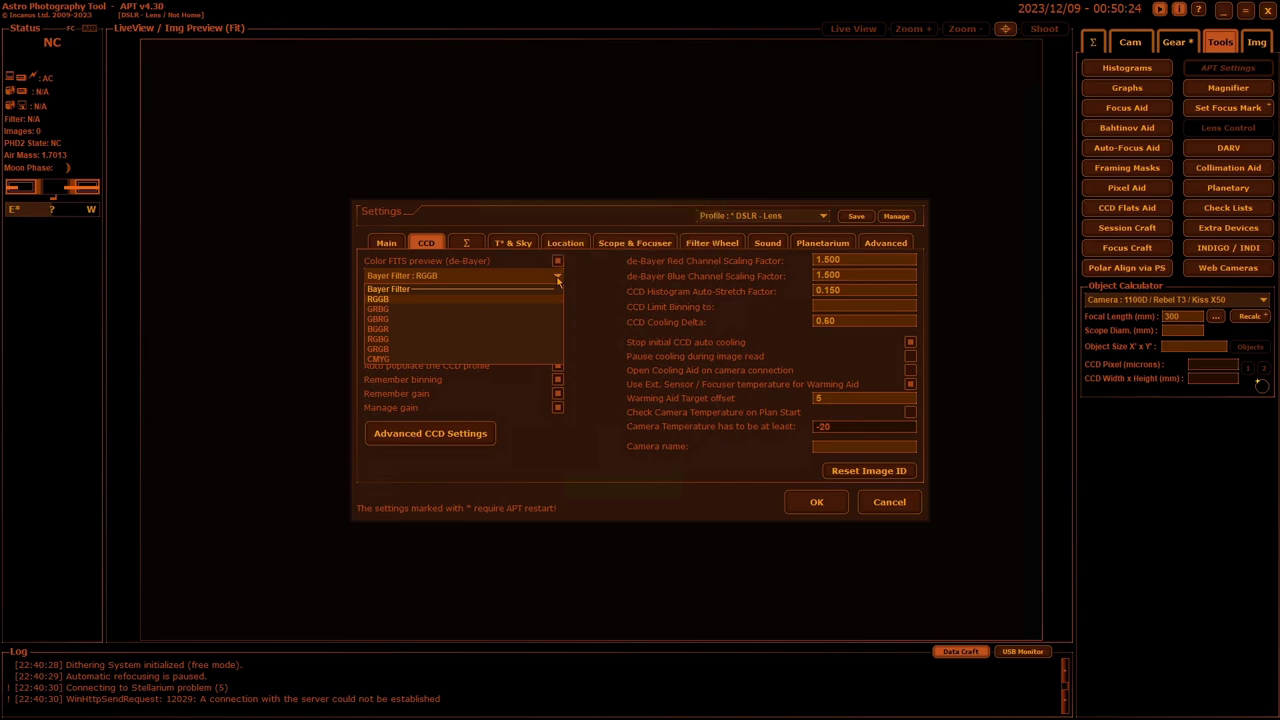
click(497, 297)
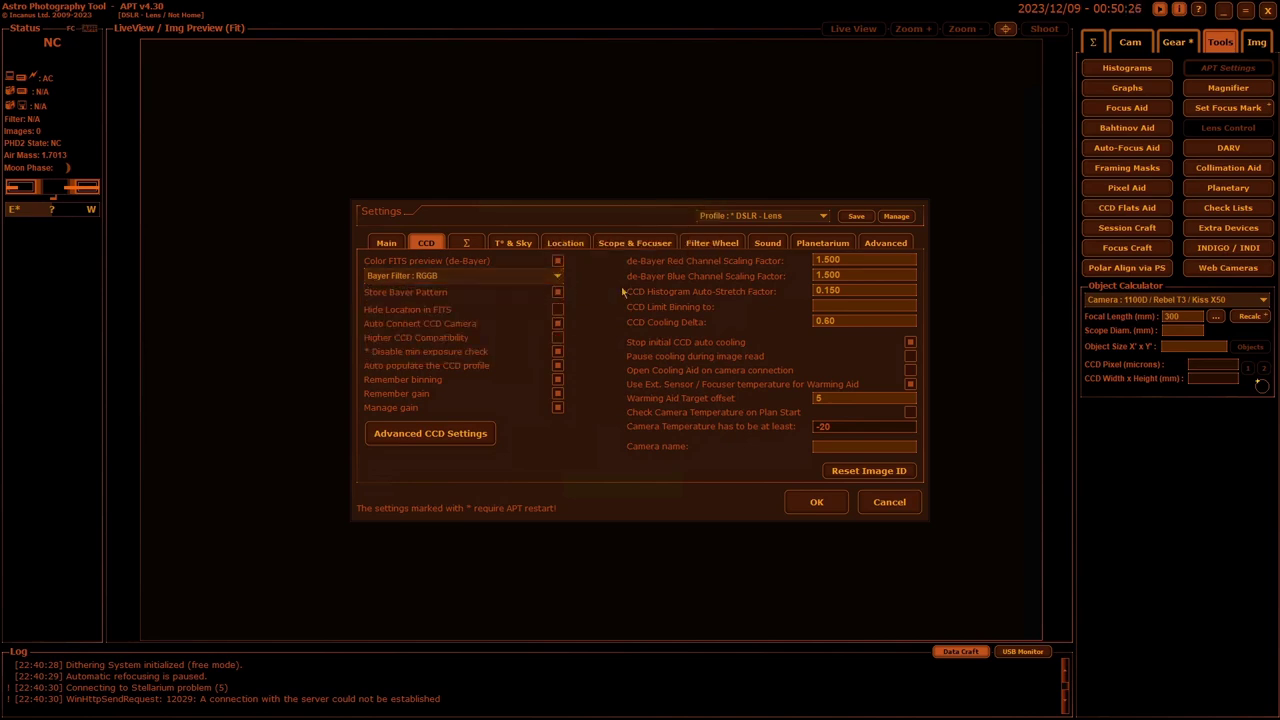
click(558, 292)
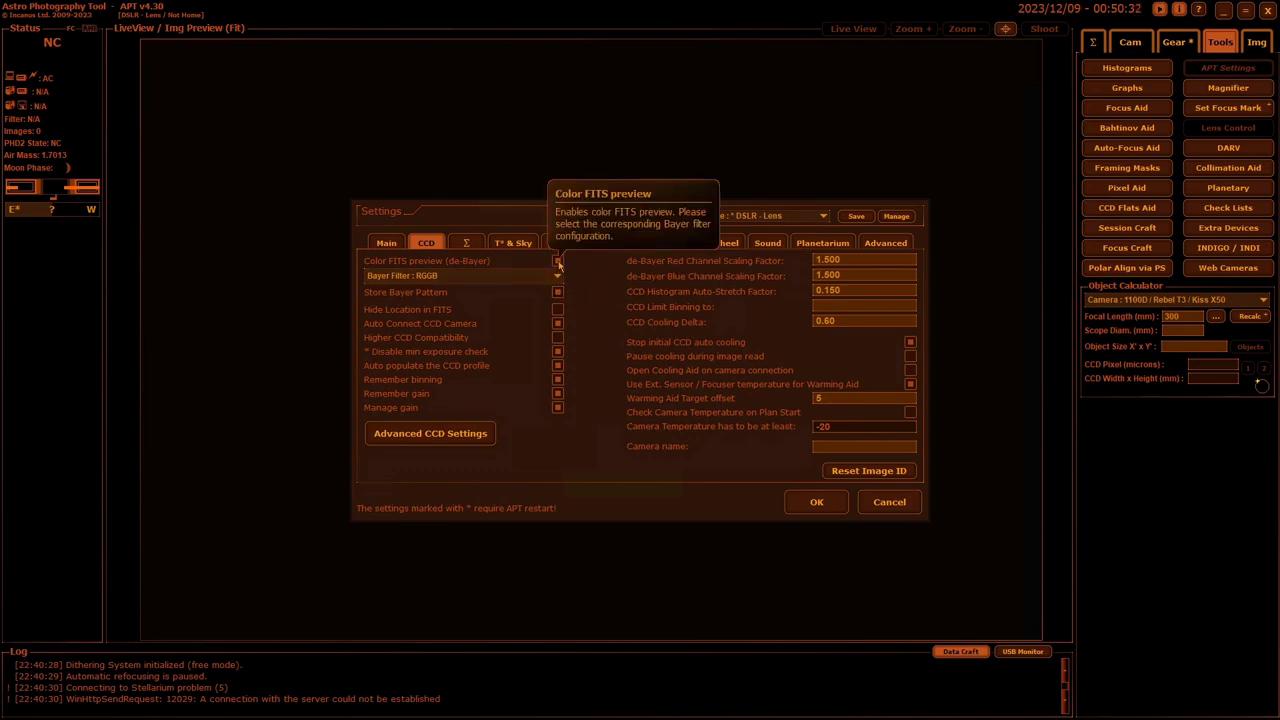
- Turn off Color FITS preview and Store Bayer Pattern, and check the minimum exposure, CCD profile and gain options
click(558, 262)
click(851, 378)
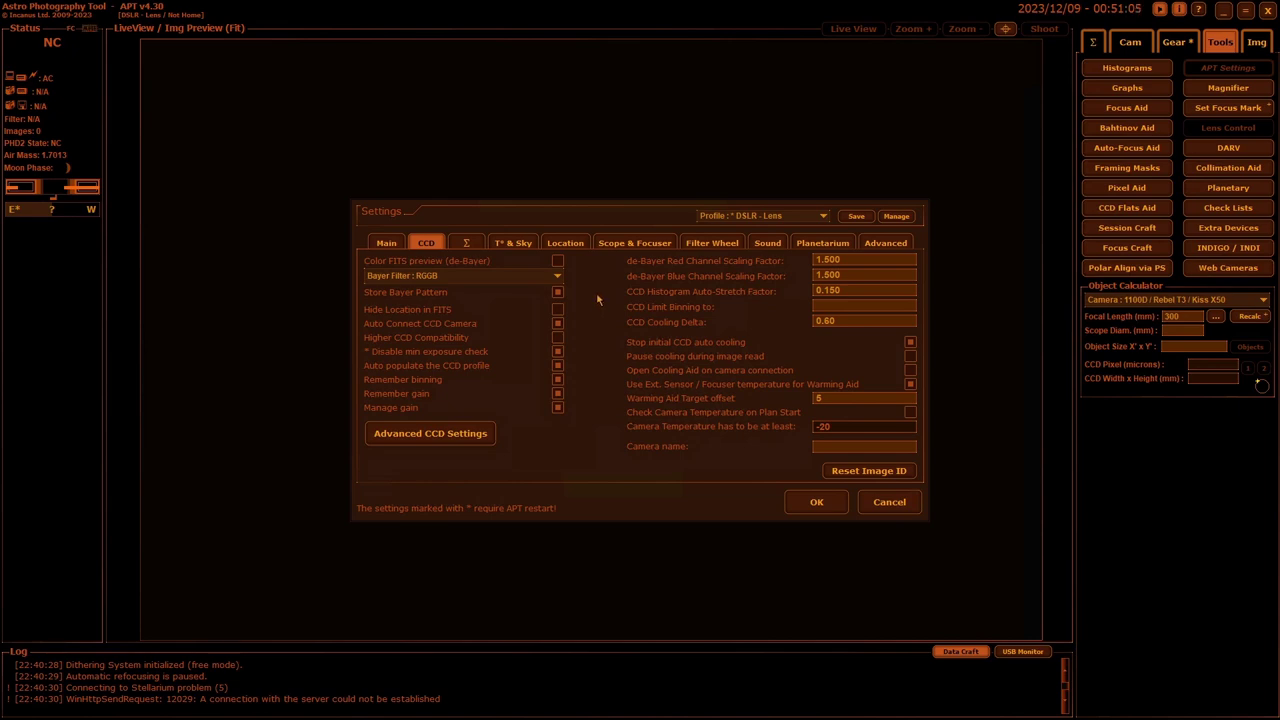
click(559, 294)
click(557, 352)
click(559, 367)
mouse_move(630, 399)
- Look at the Gear controls and the Filter Wheel settings, and return to the CCD settings
click(1178, 44)
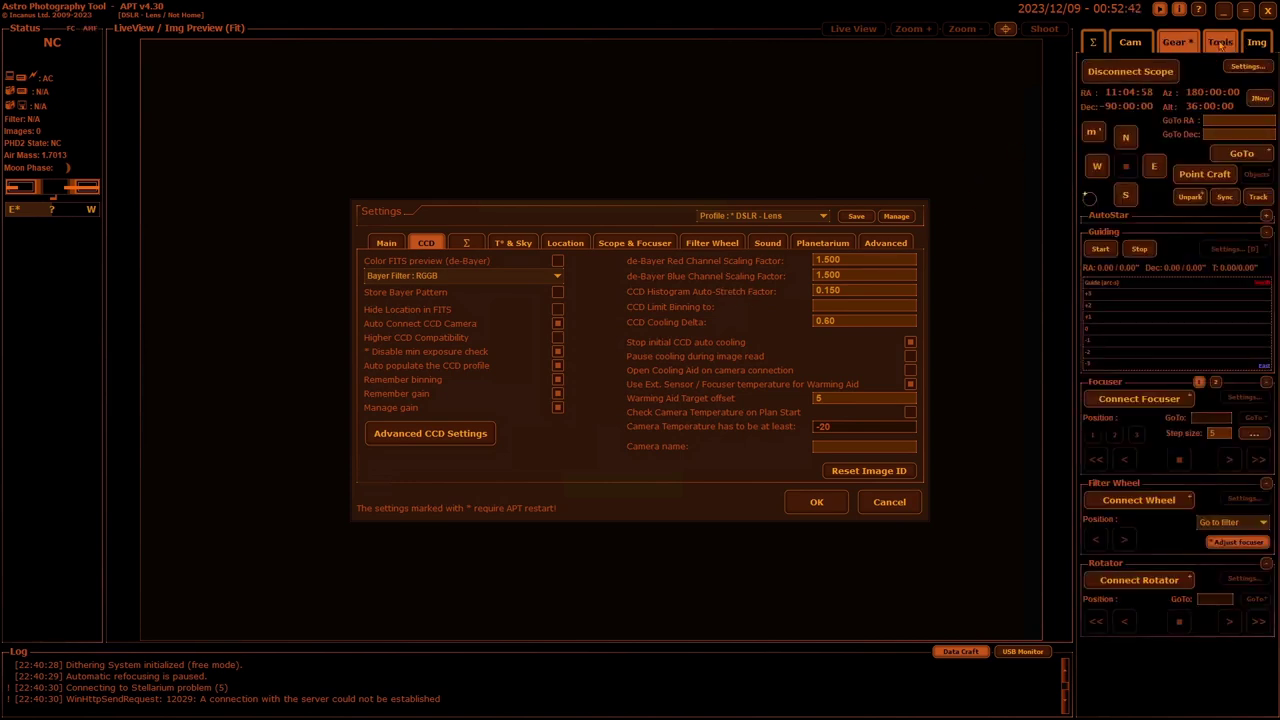
click(1220, 42)
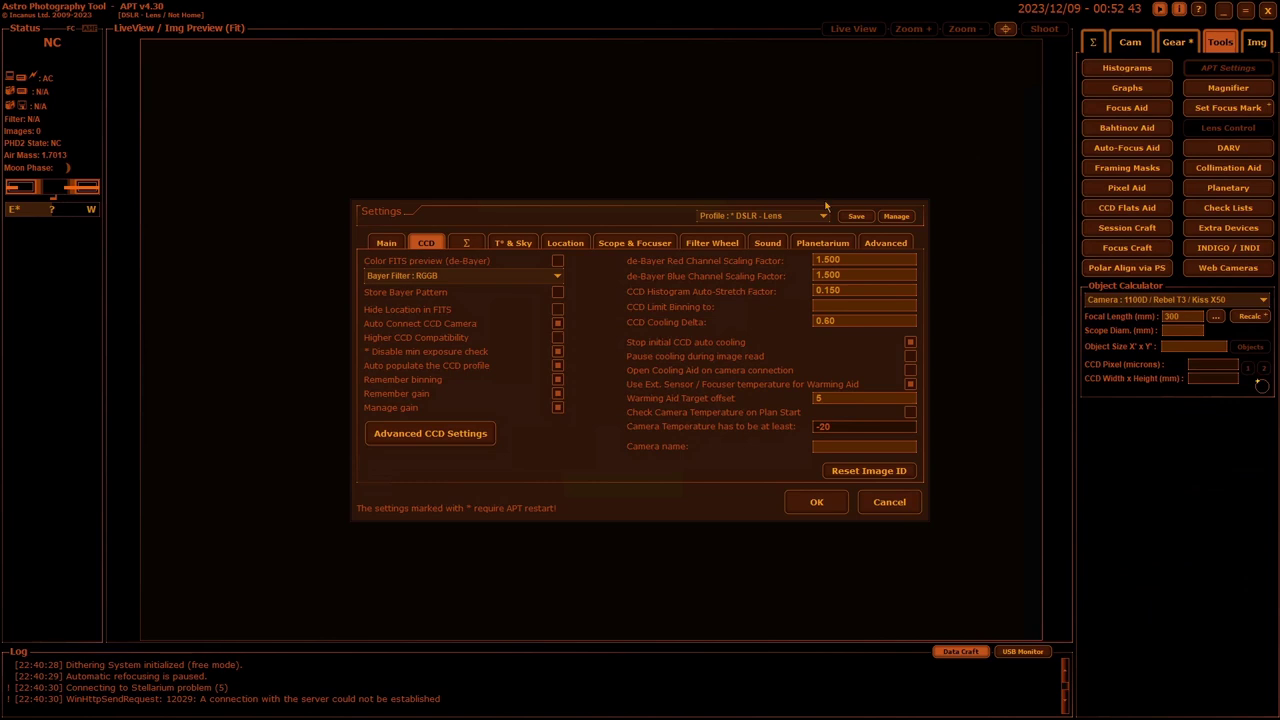
click(689, 246)
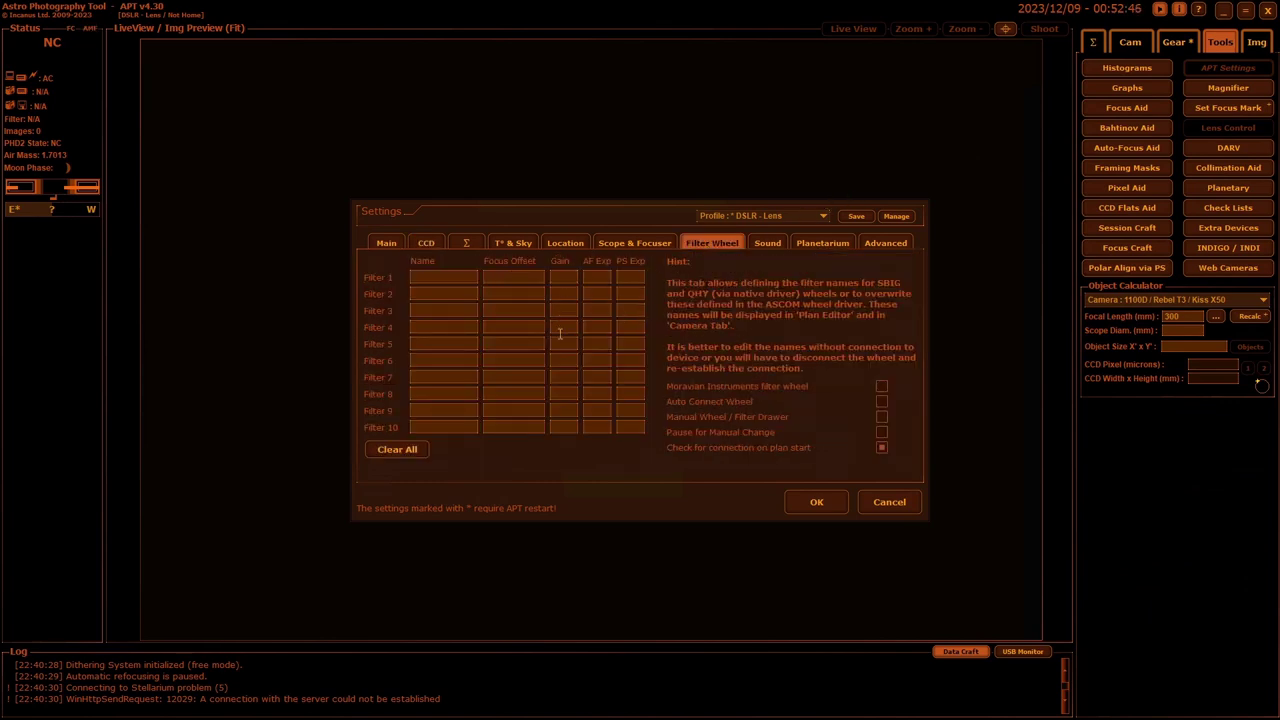
click(424, 245)
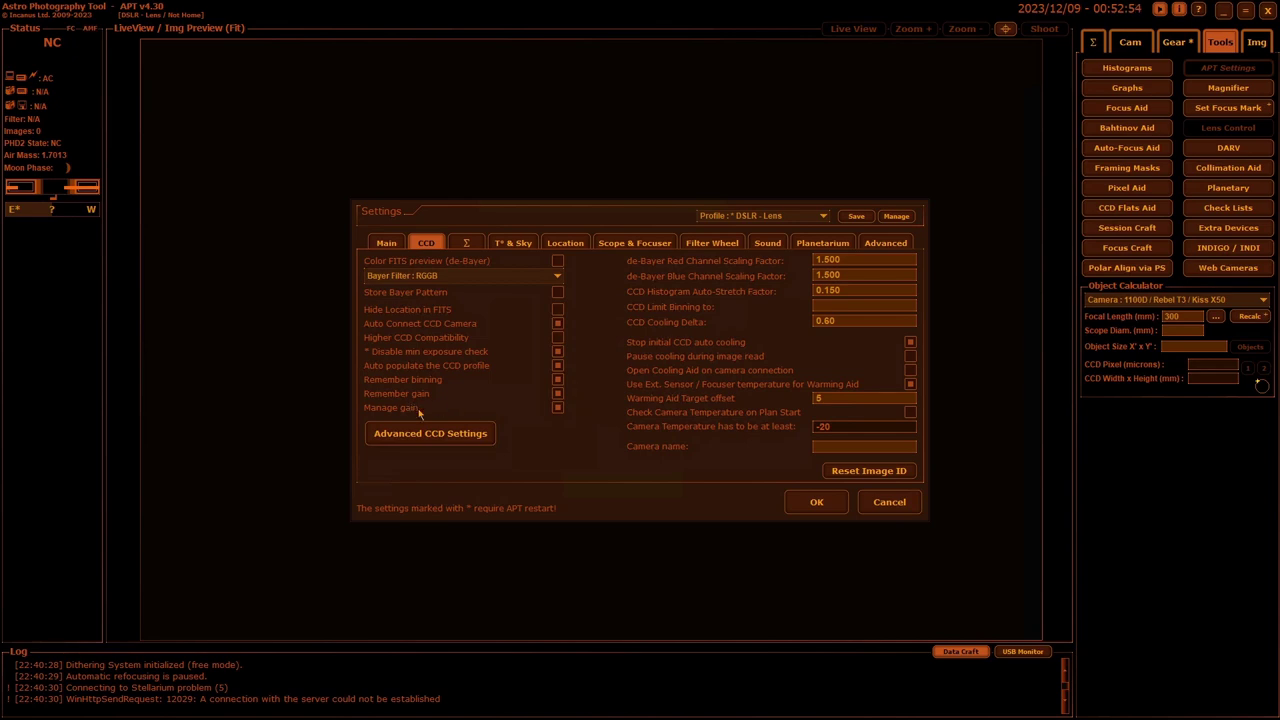
- Review the Advanced CCD Settings, including the ROWORDER and QHY LiveView Fix options, and leave without saving
click(464, 436)
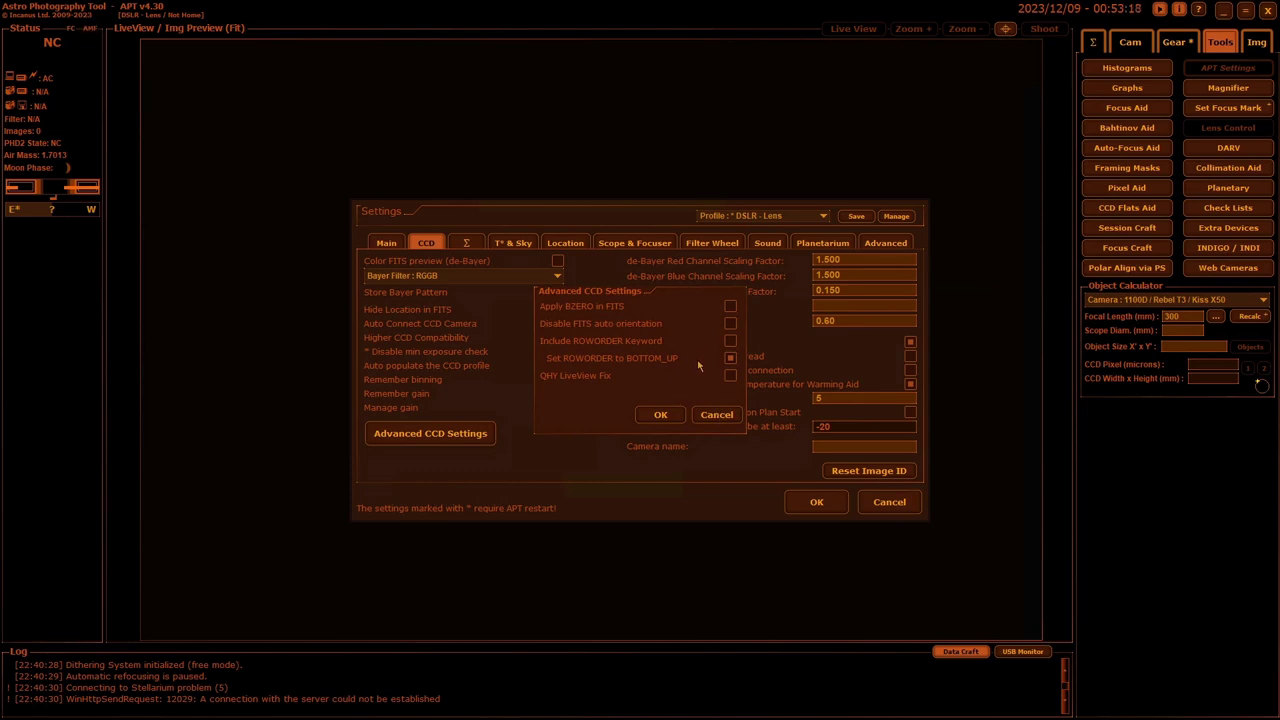
click(715, 417)
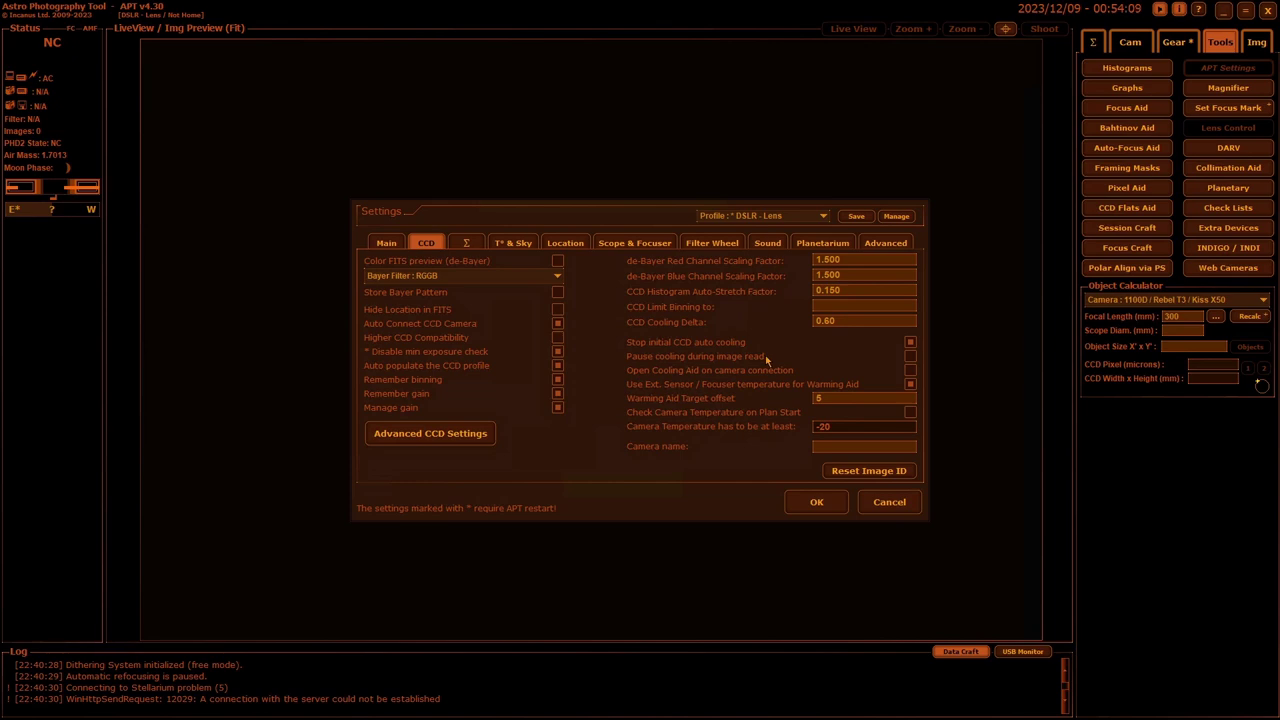
mouse_move(767, 358)
- Show the Cam controls beside the settings and review the CCD Limit Binning field and the camera cooling options
click(848, 310)
click(1130, 43)
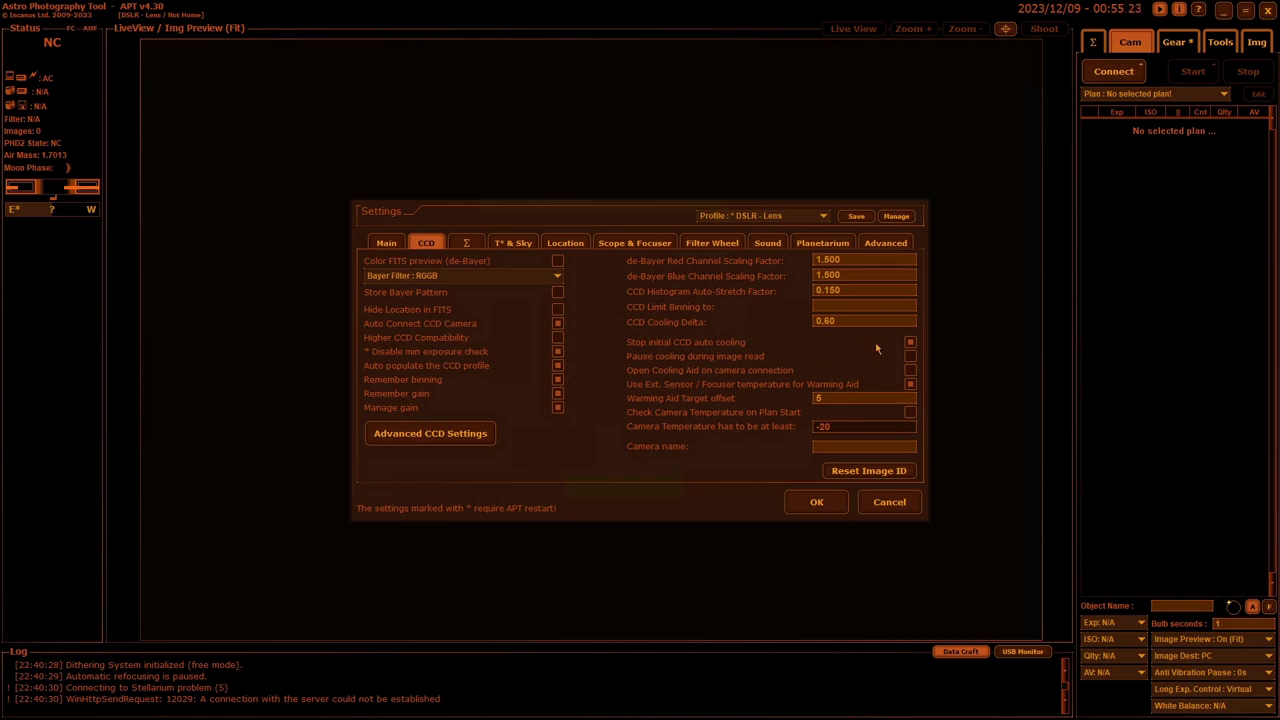
click(910, 343)
mouse_move(703, 341)
mouse_move(627, 349)
mouse_move(909, 358)
mouse_move(715, 381)
- Try switching the settings profile to CMOS - Mono, and decline to continue with unsaved changes
click(824, 217)
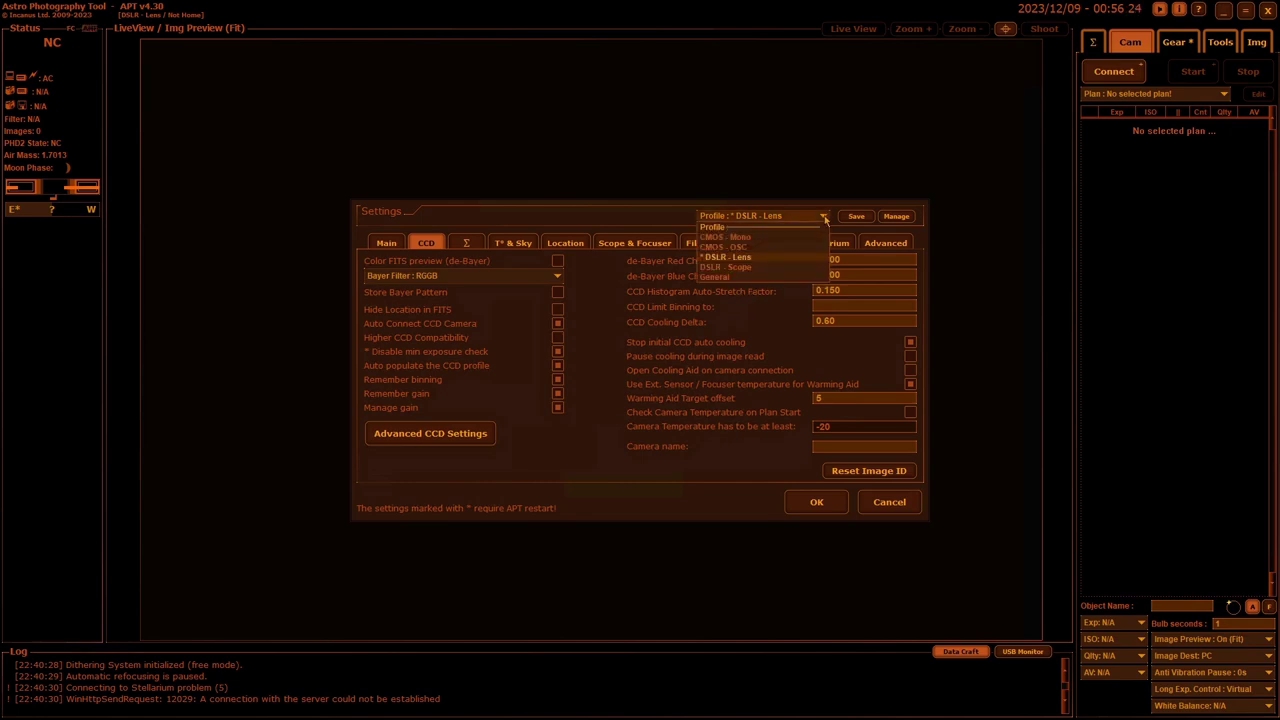
click(742, 238)
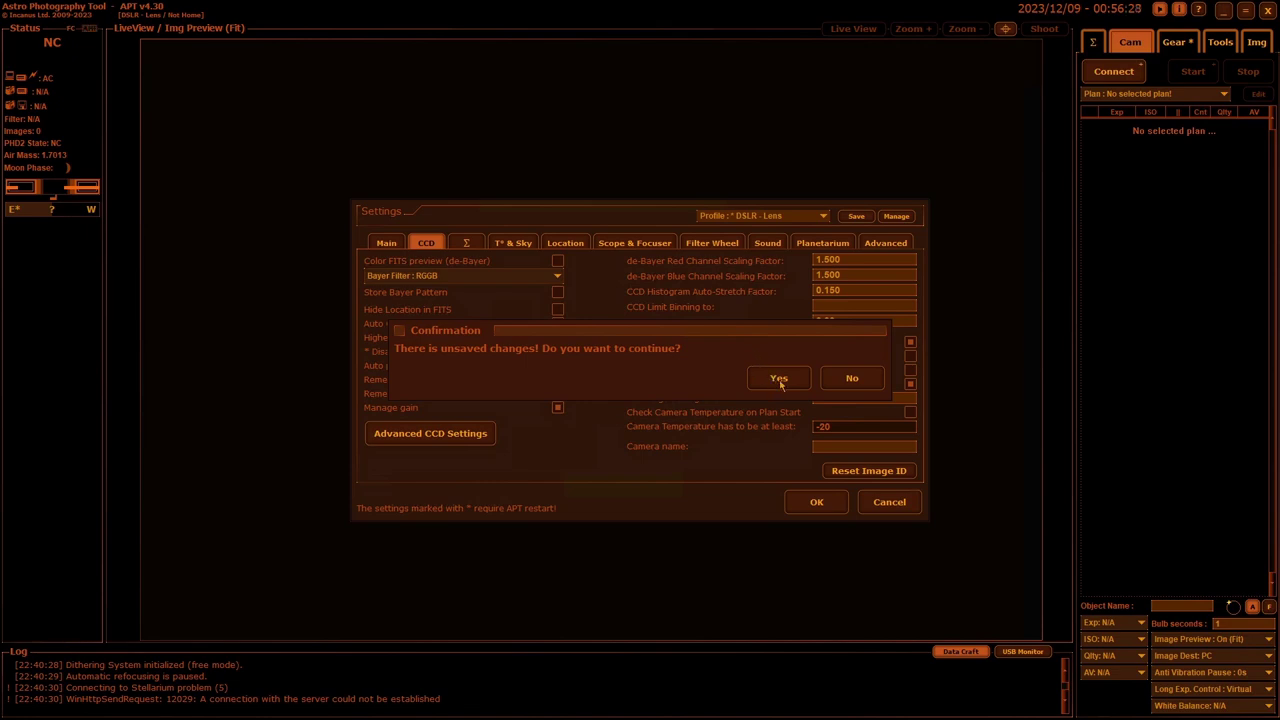
click(846, 386)
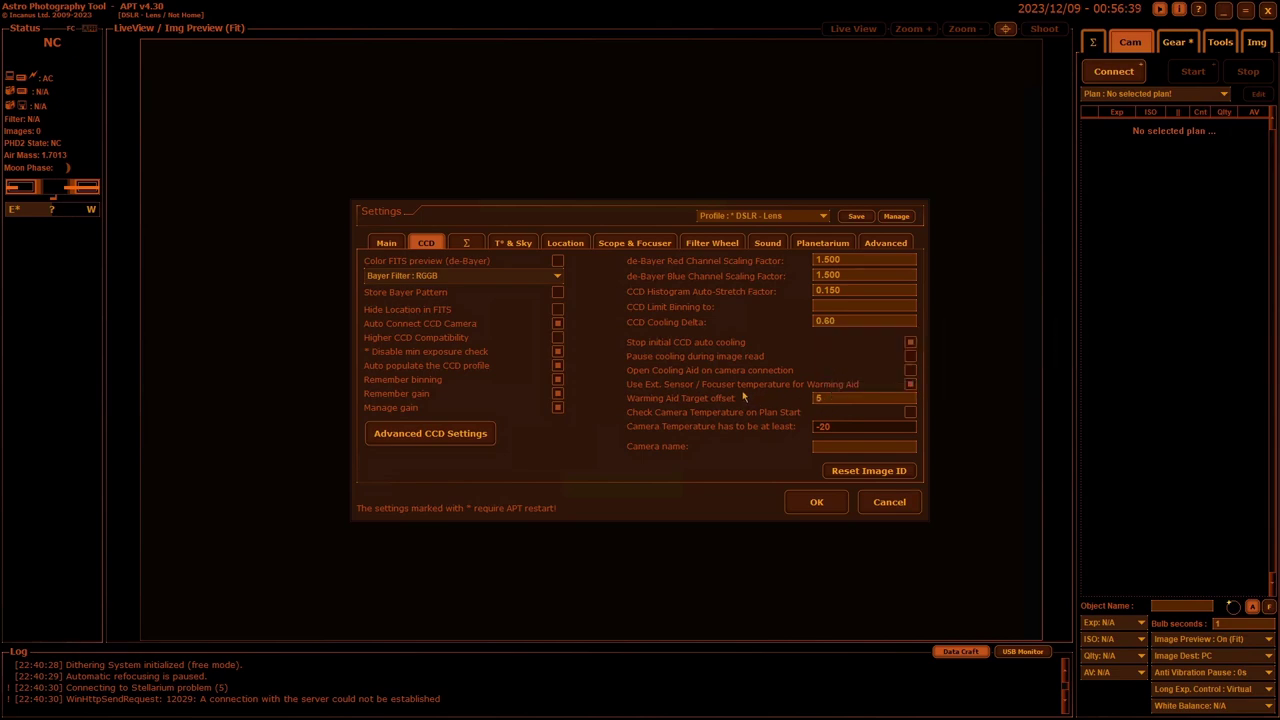
mouse_move(793, 395)
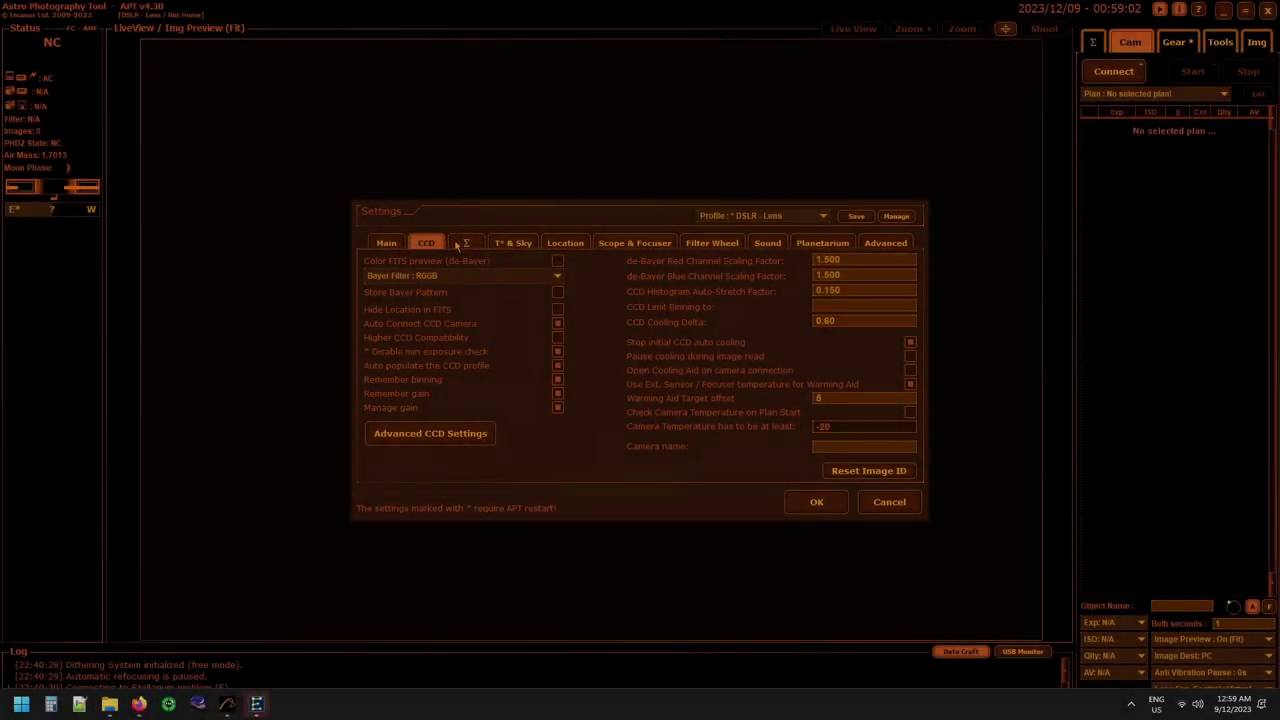
- Compare the Summary settings with the Summary page and inspect the Summary Tab Auto-Redirecting option
click(462, 245)
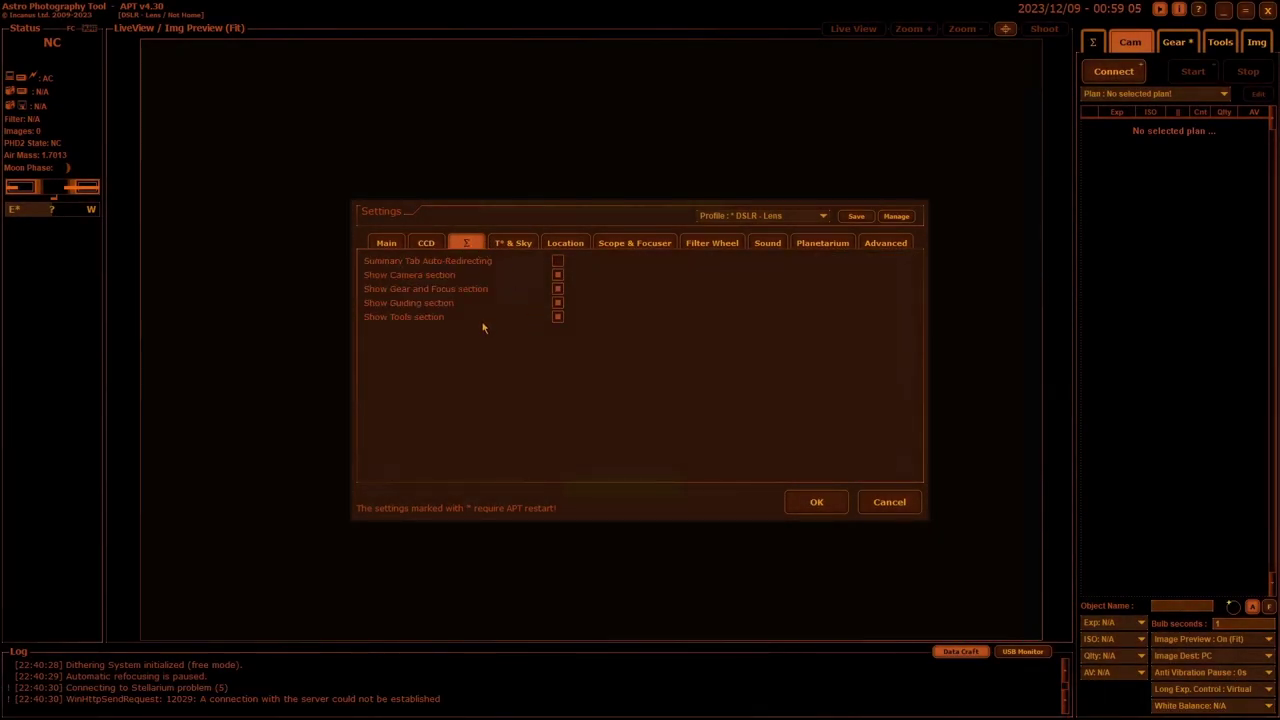
click(1097, 48)
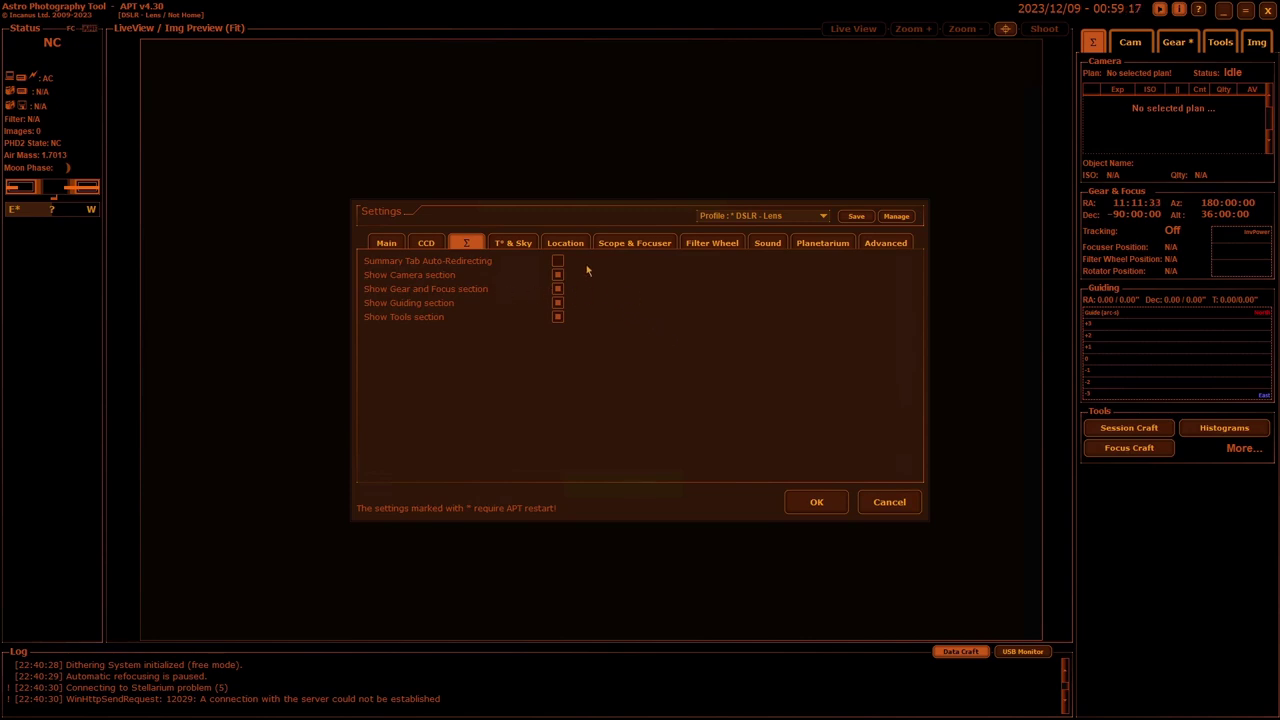
mouse_move(558, 265)
- Cancel the settings and discard the unsaved changes
click(888, 502)
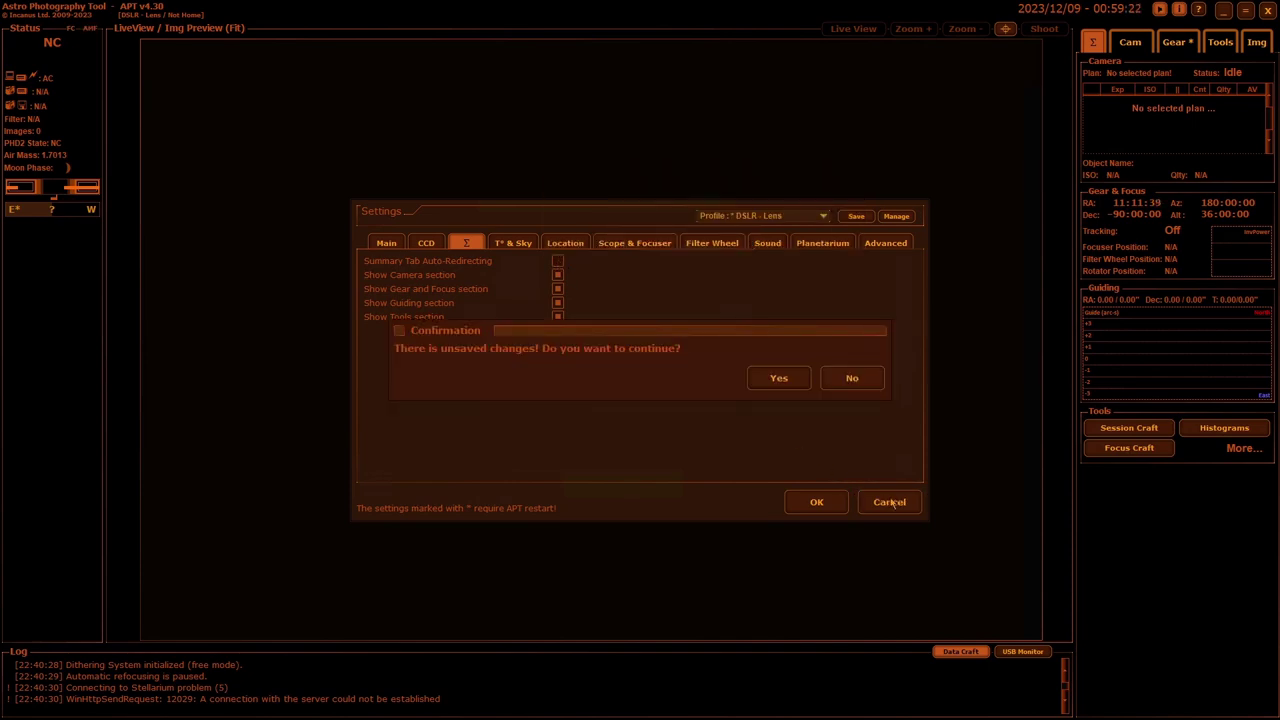
click(838, 381)
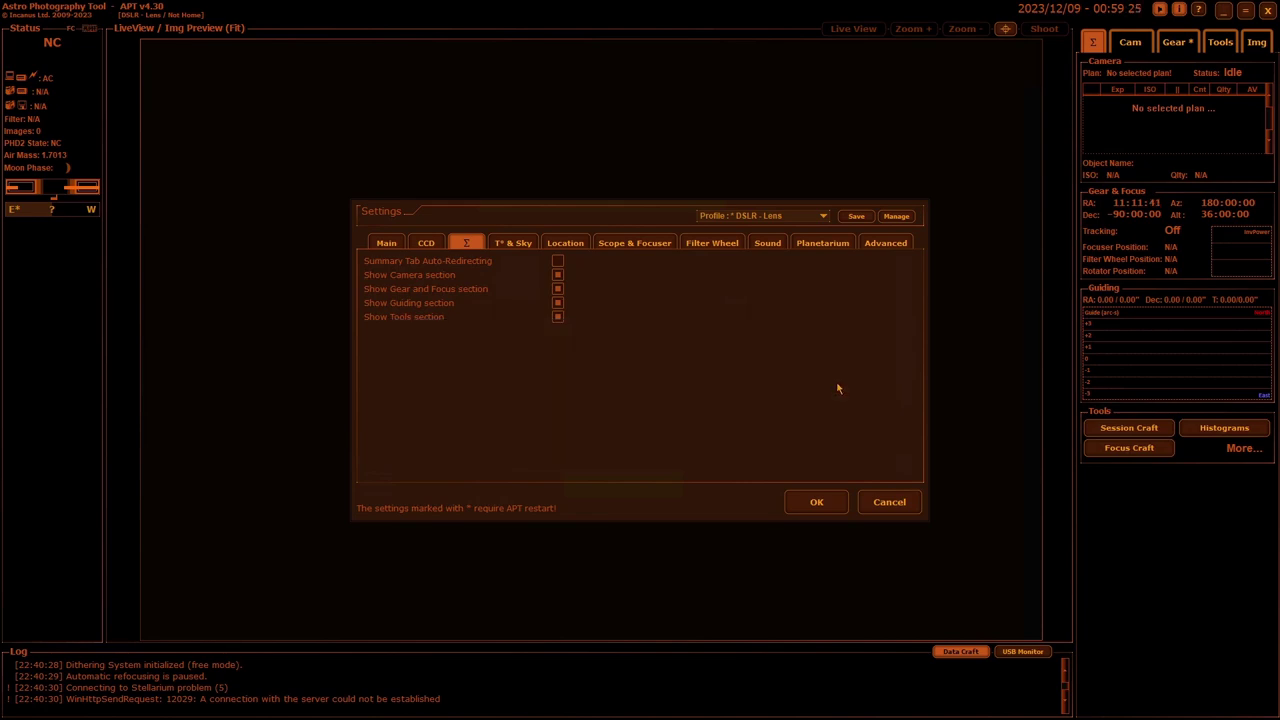
click(888, 502)
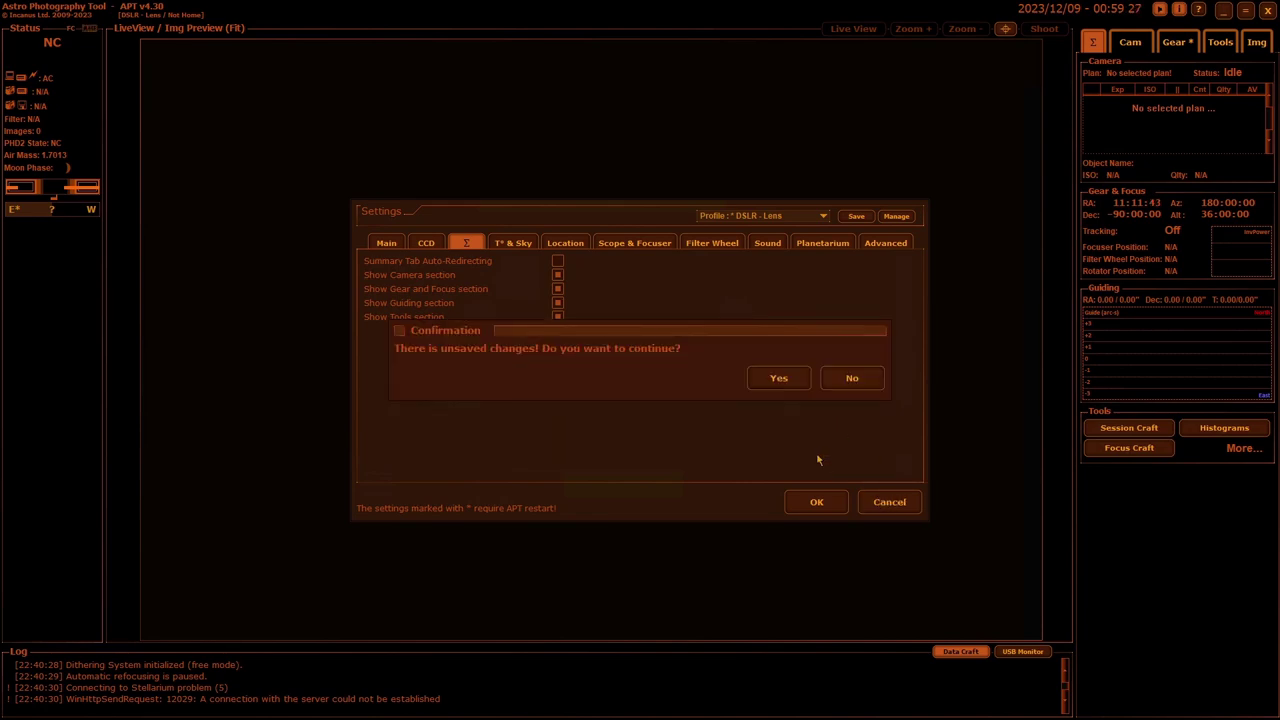
click(779, 380)
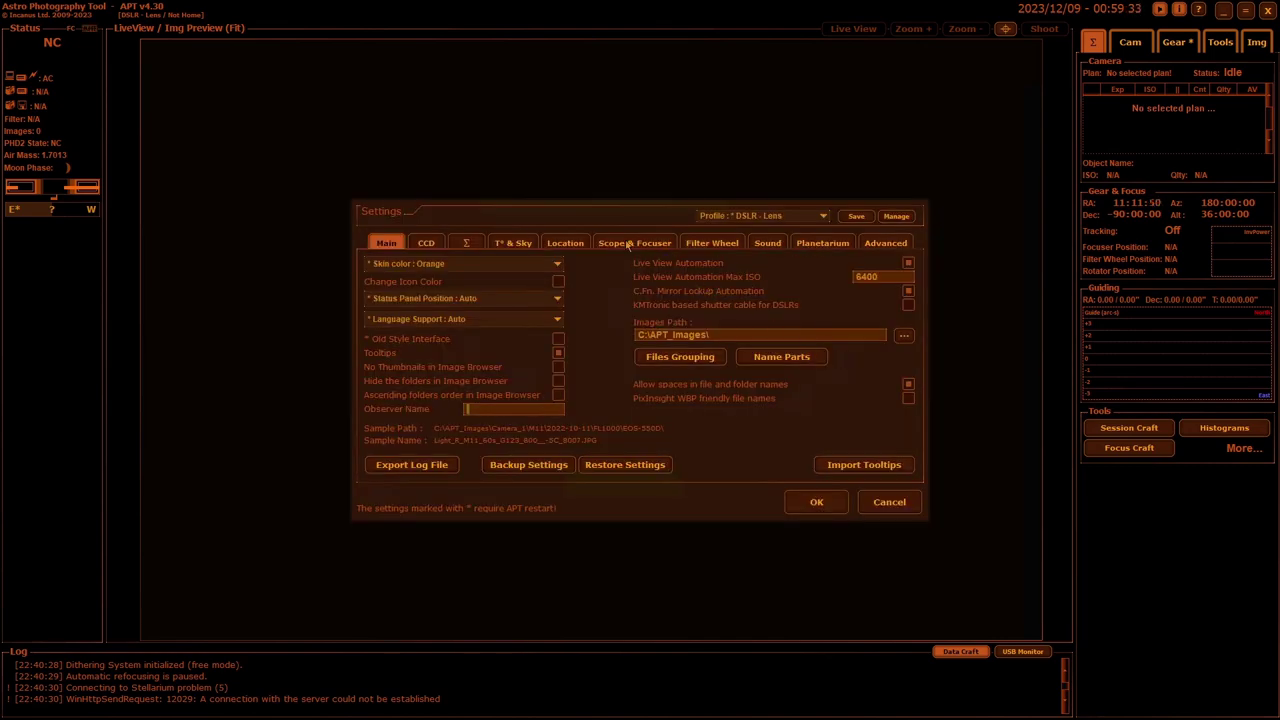
- Revisit the Summary settings and accept the settings, and use the Summary page's Camera section to reach the Cam controls before returning to Summary
click(478, 245)
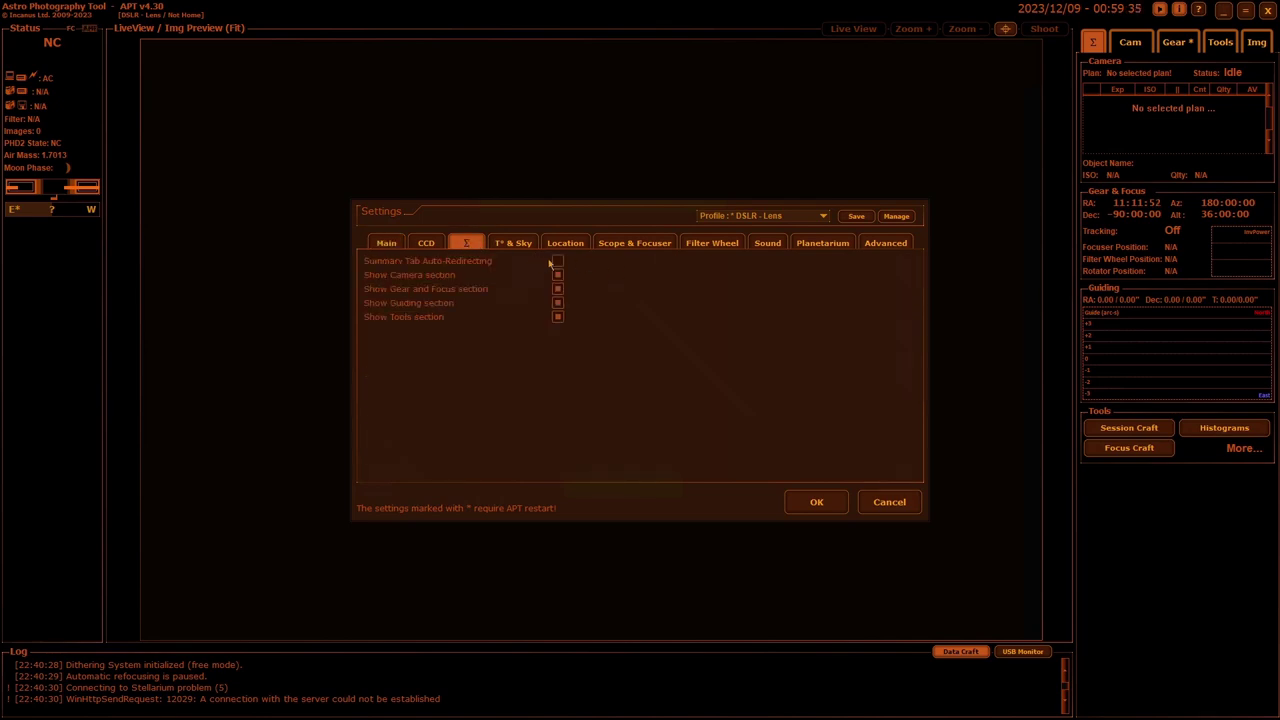
click(818, 502)
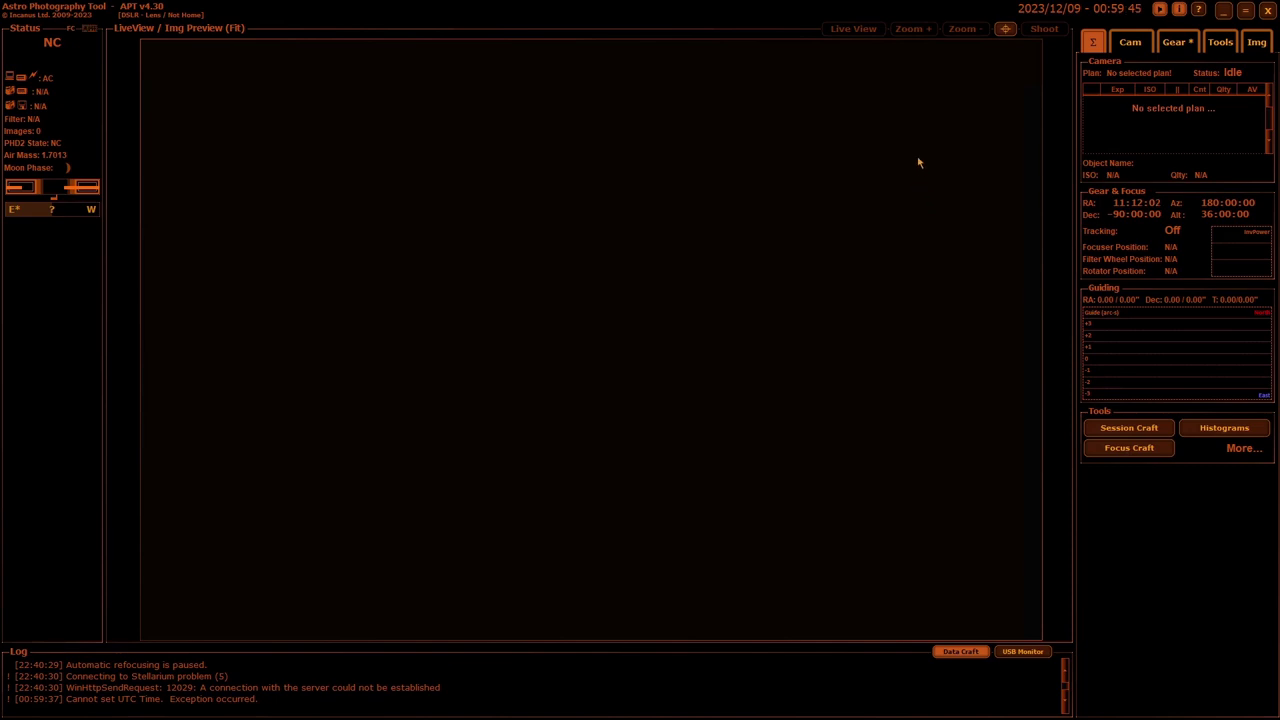
click(1148, 92)
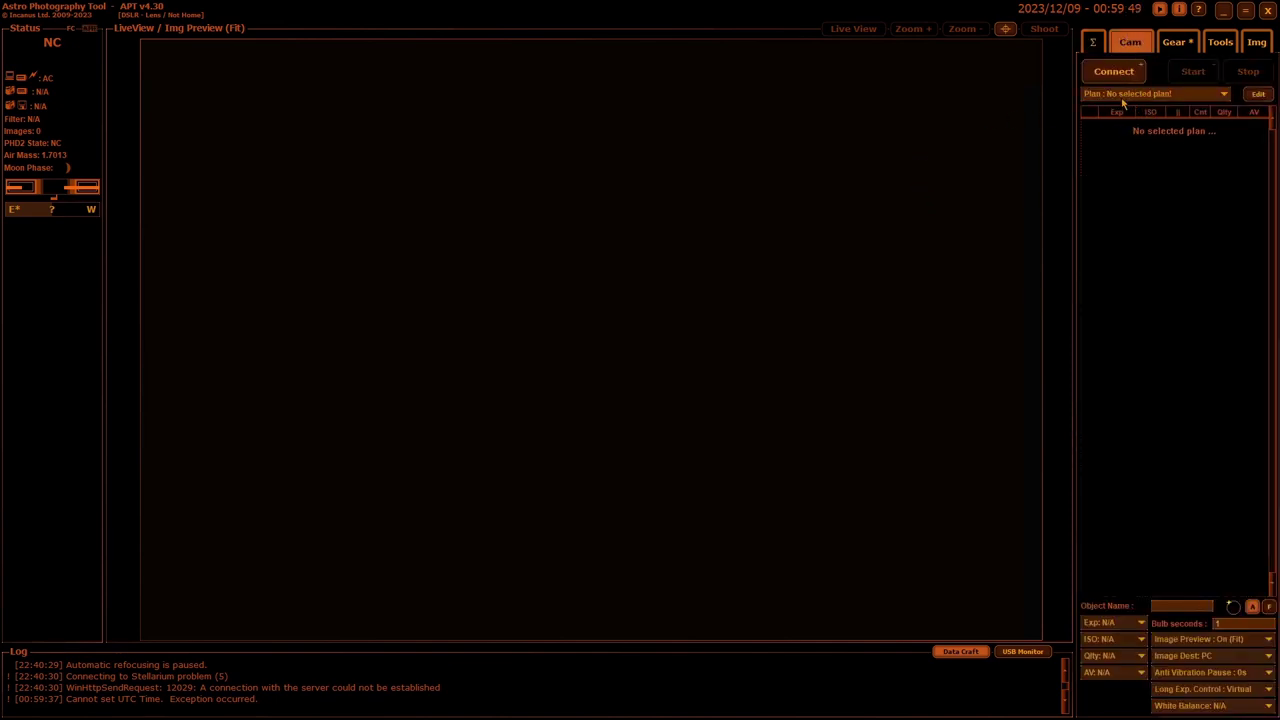
click(1094, 45)
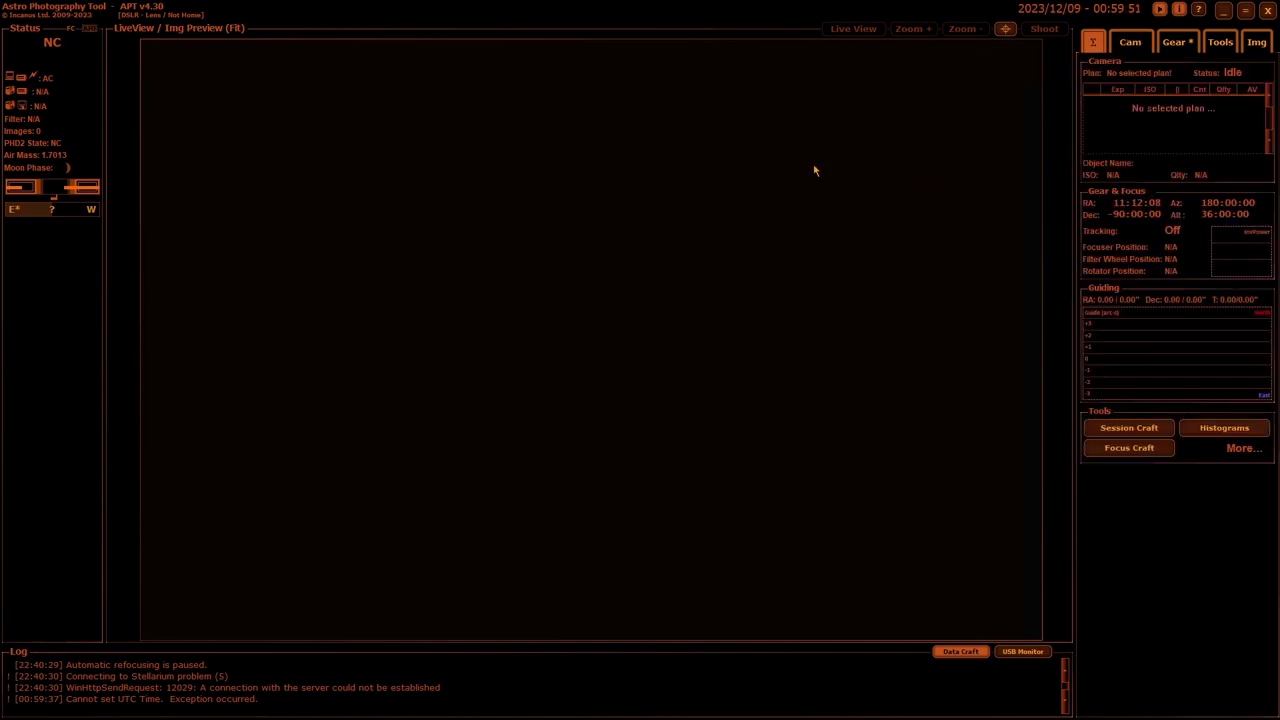
- Revisit the Settings and inspect the temperature unit, refocus interval and dew point choices under T° & Sky
click(1176, 42)
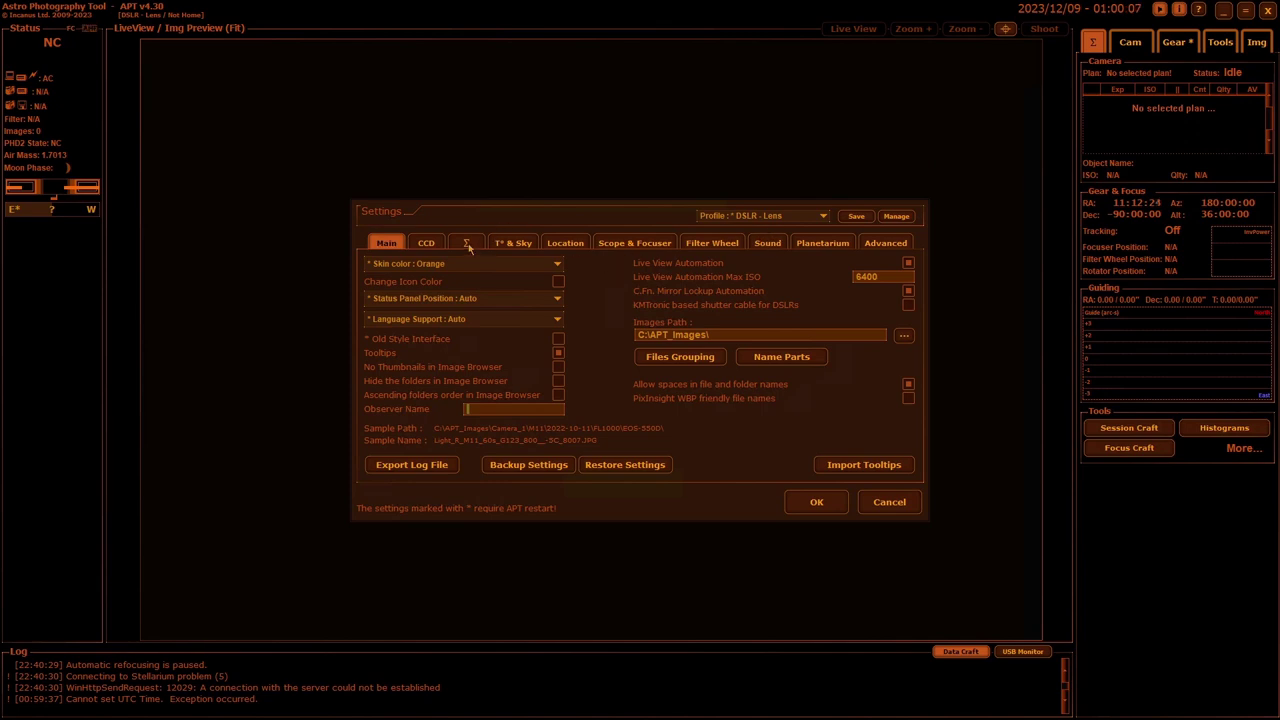
click(466, 243)
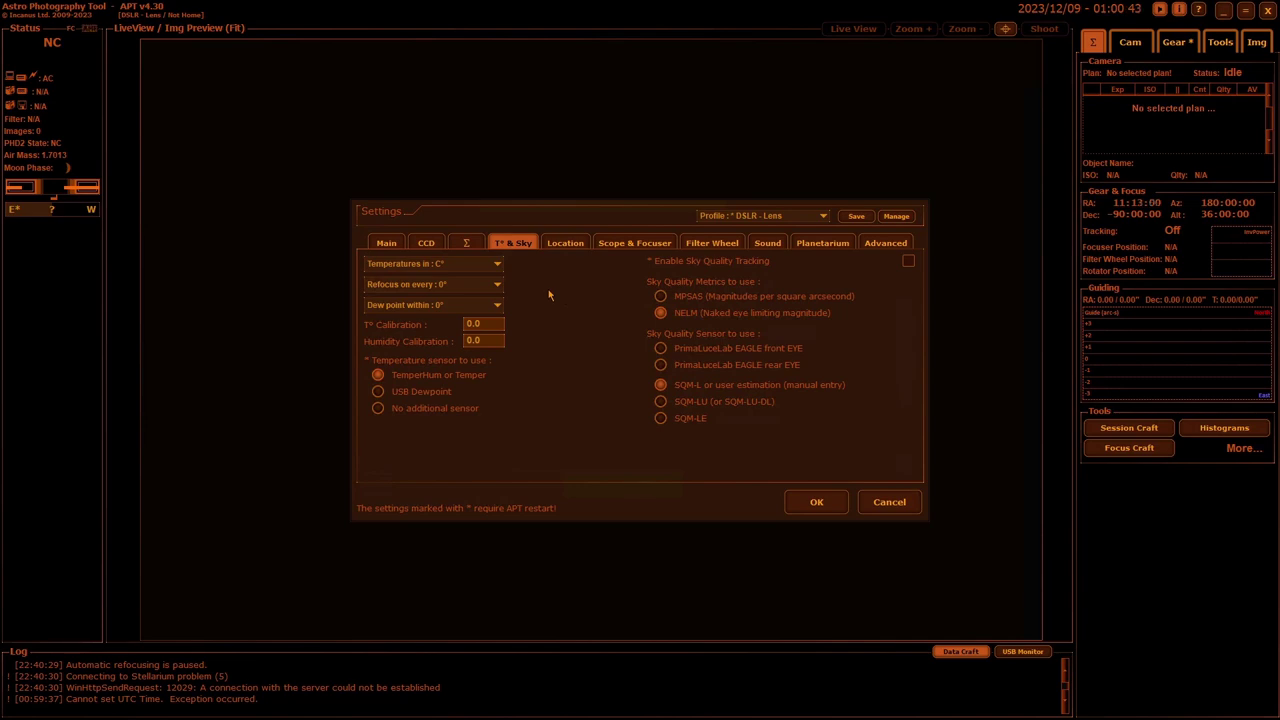
click(494, 265)
click(495, 267)
click(496, 285)
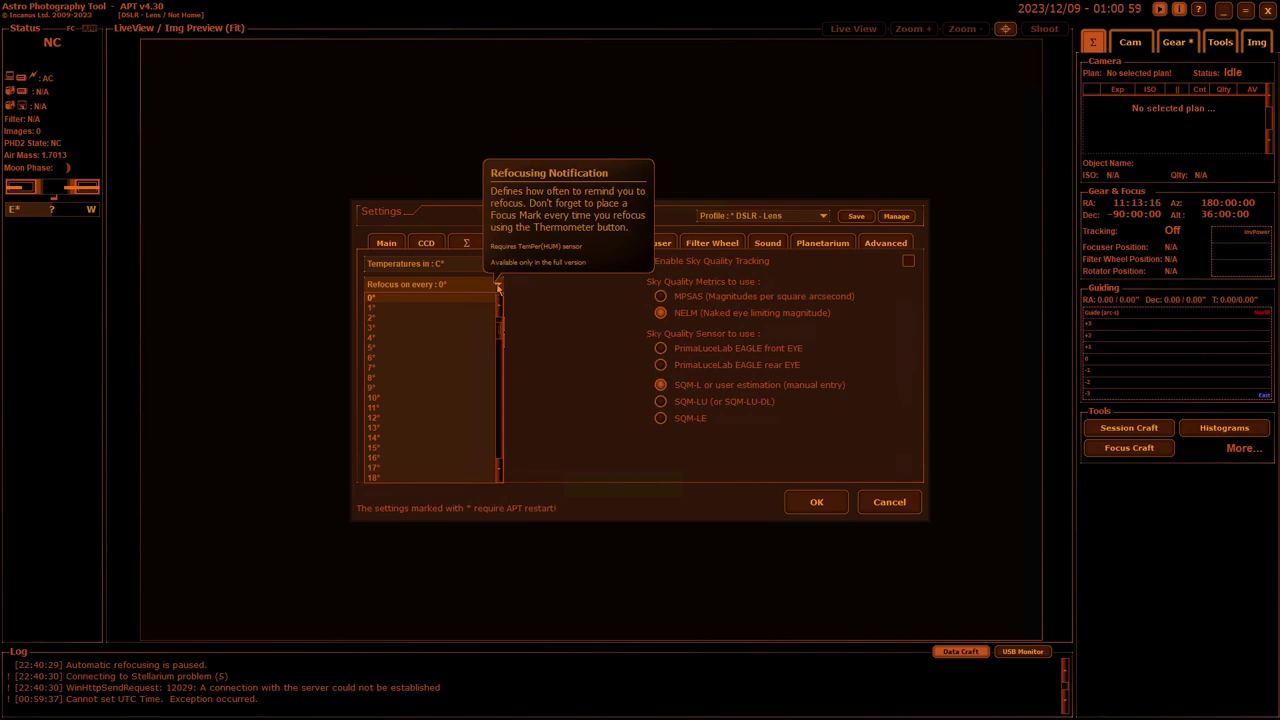
click(497, 286)
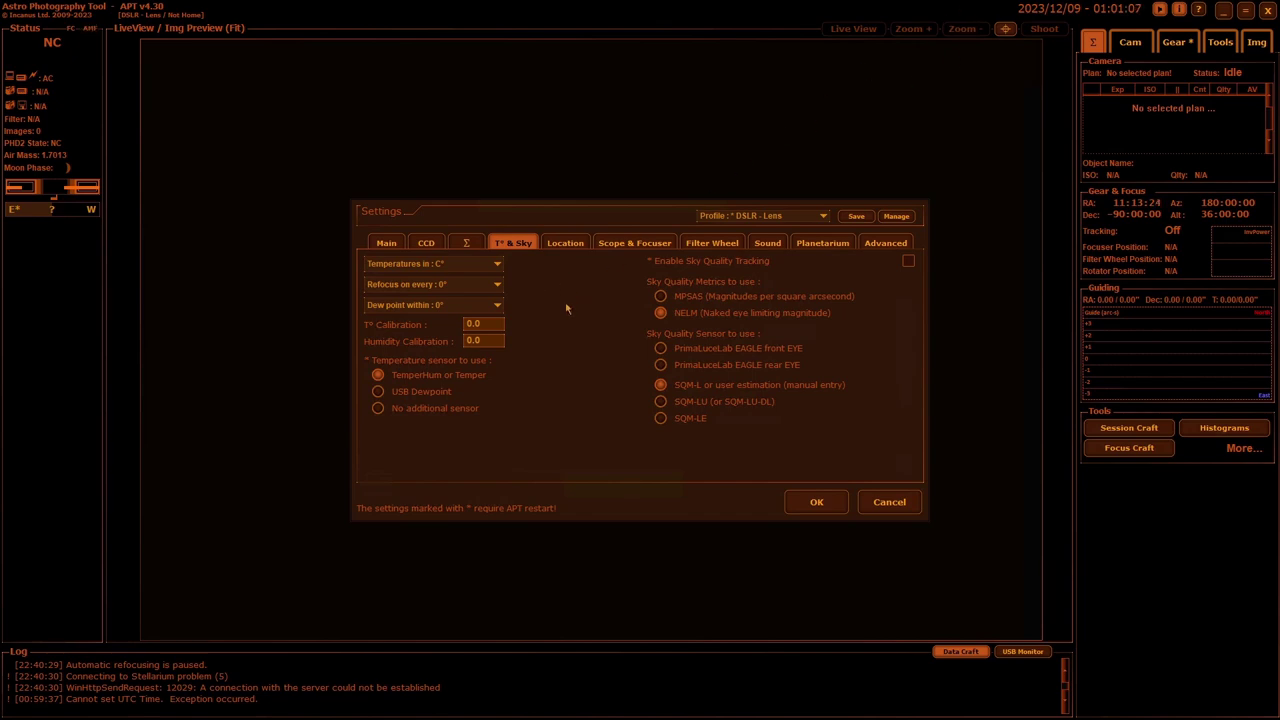
click(495, 307)
click(495, 308)
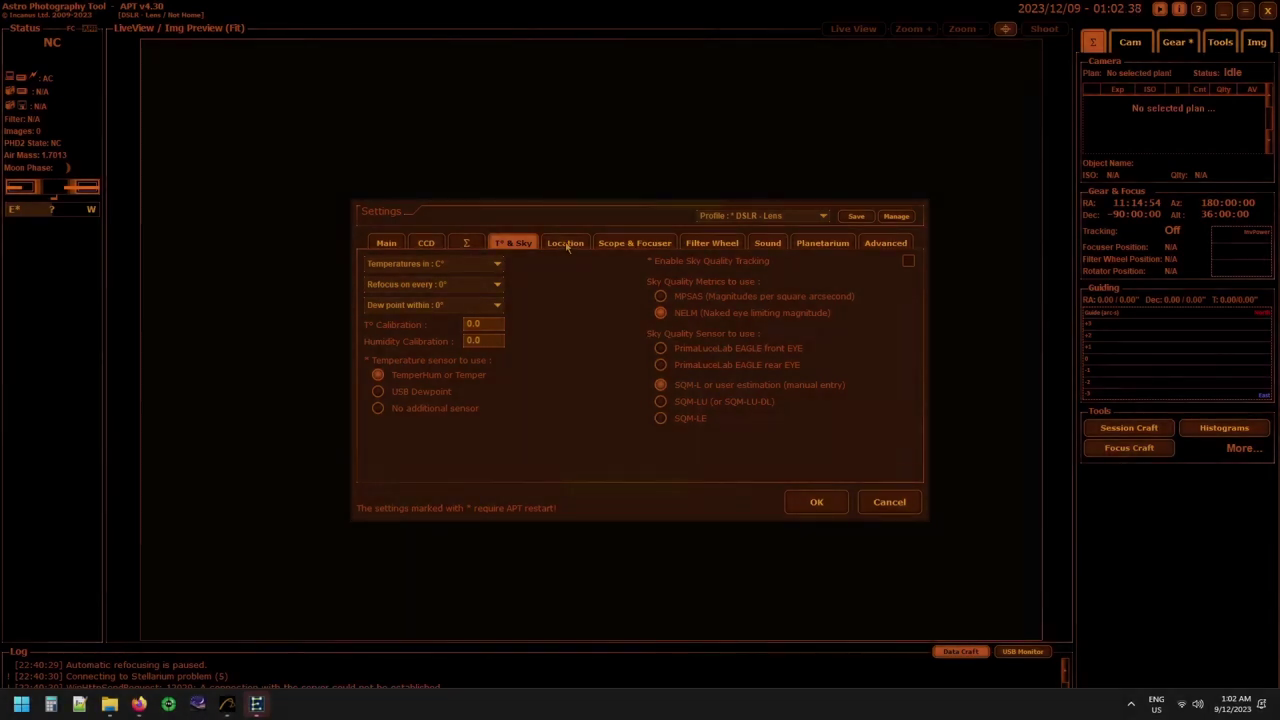
- Review the saved sites in the Location settings and select Not Home as the location
click(565, 243)
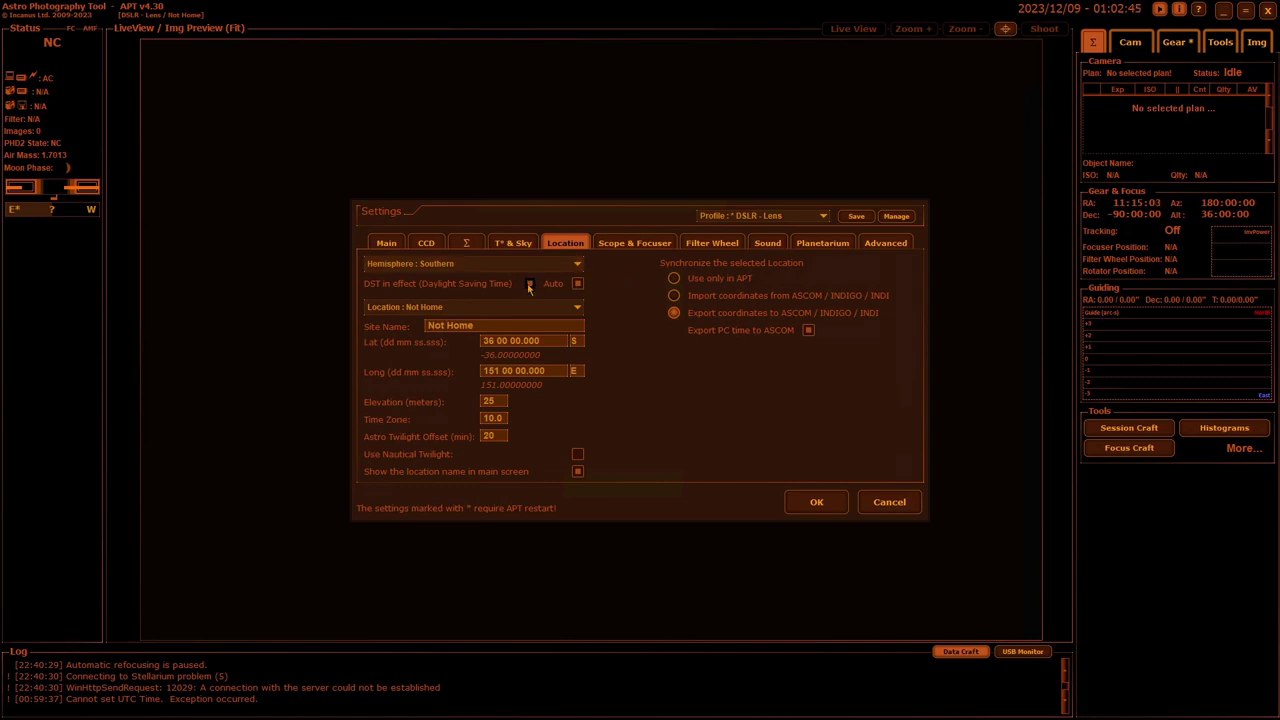
click(578, 309)
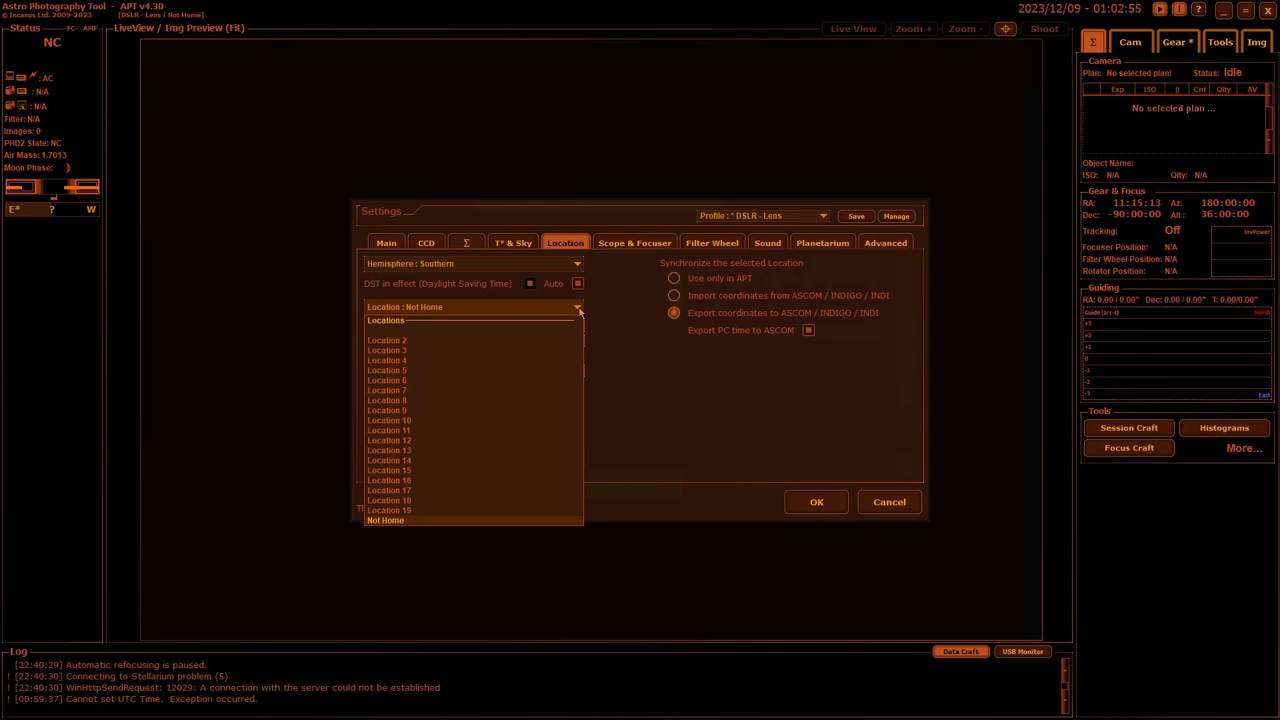
click(578, 309)
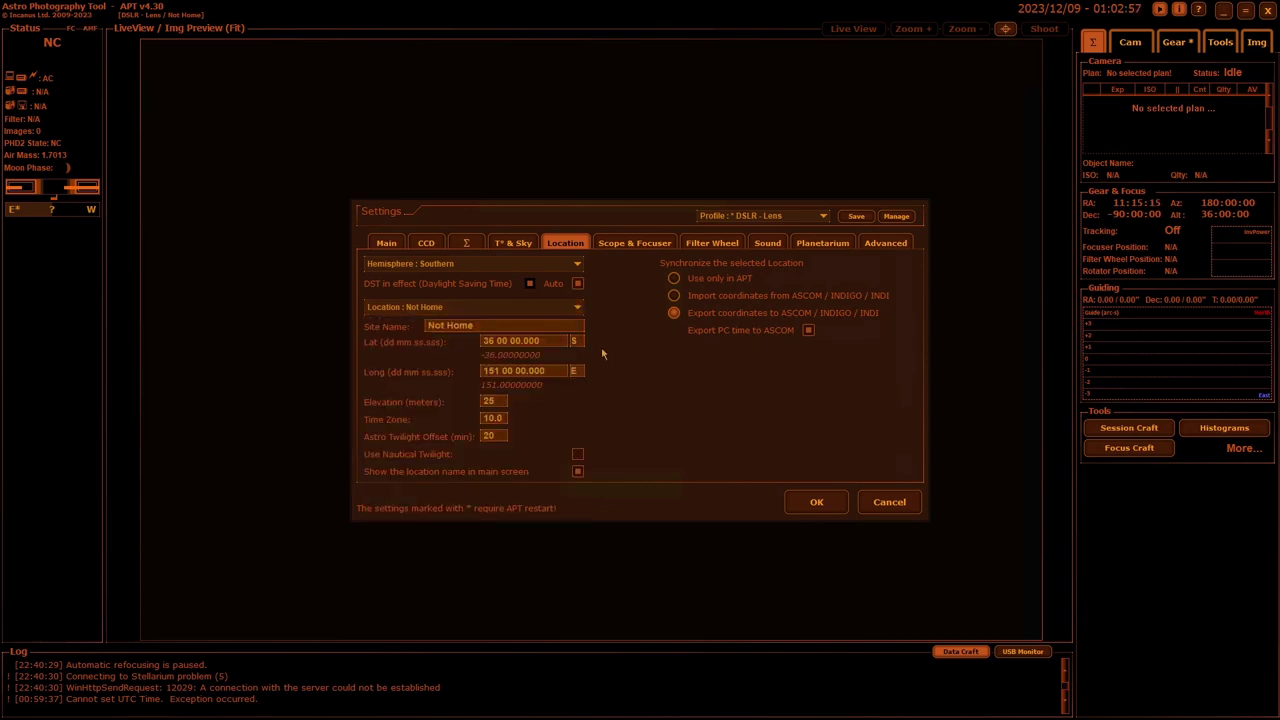
click(578, 309)
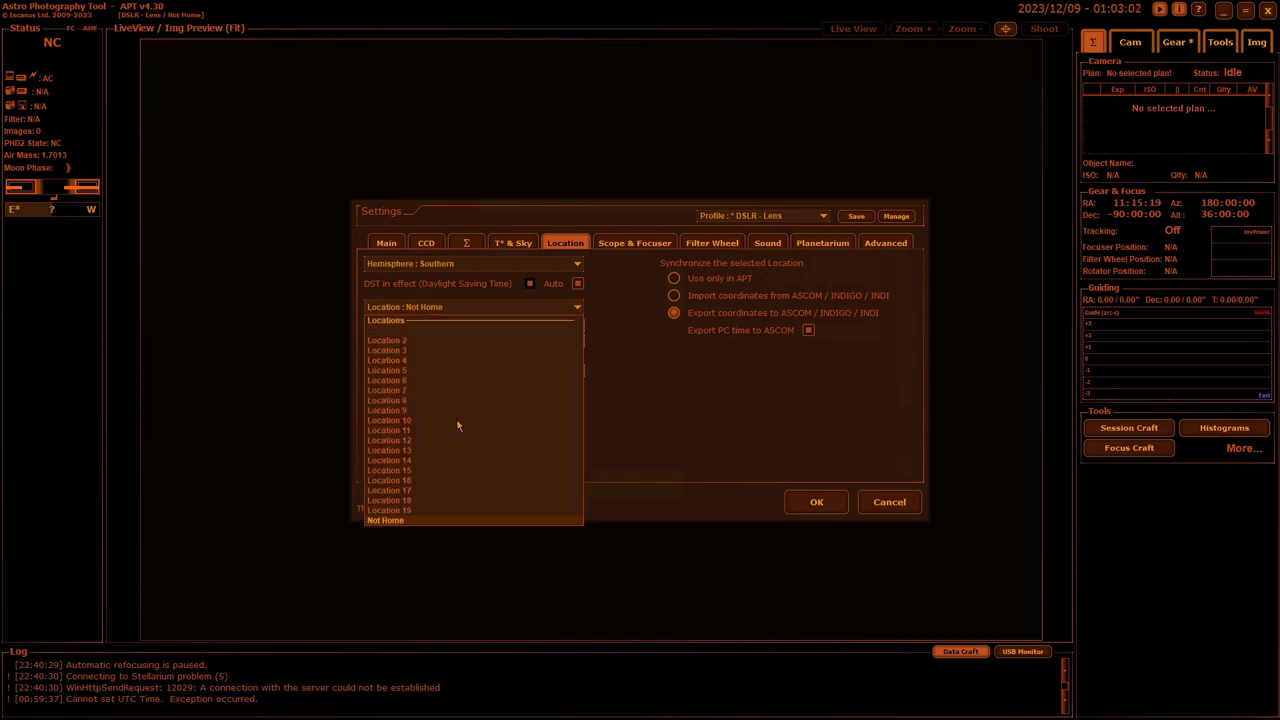
click(400, 521)
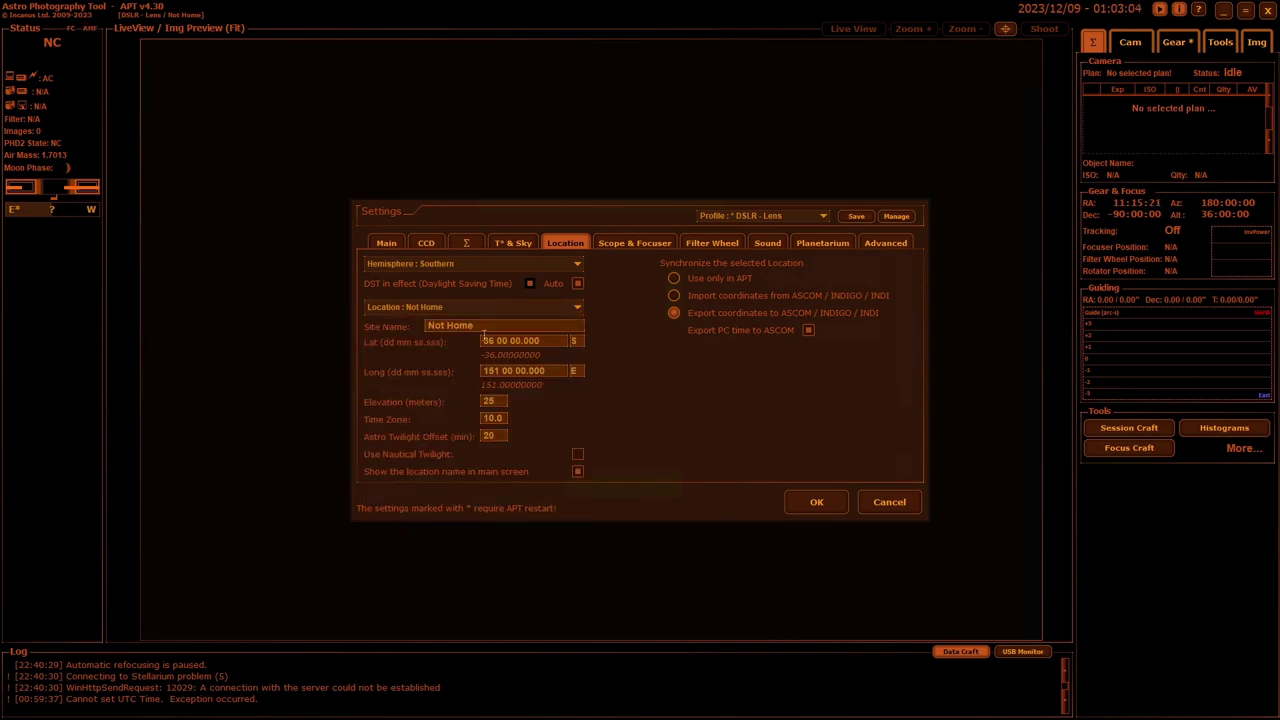
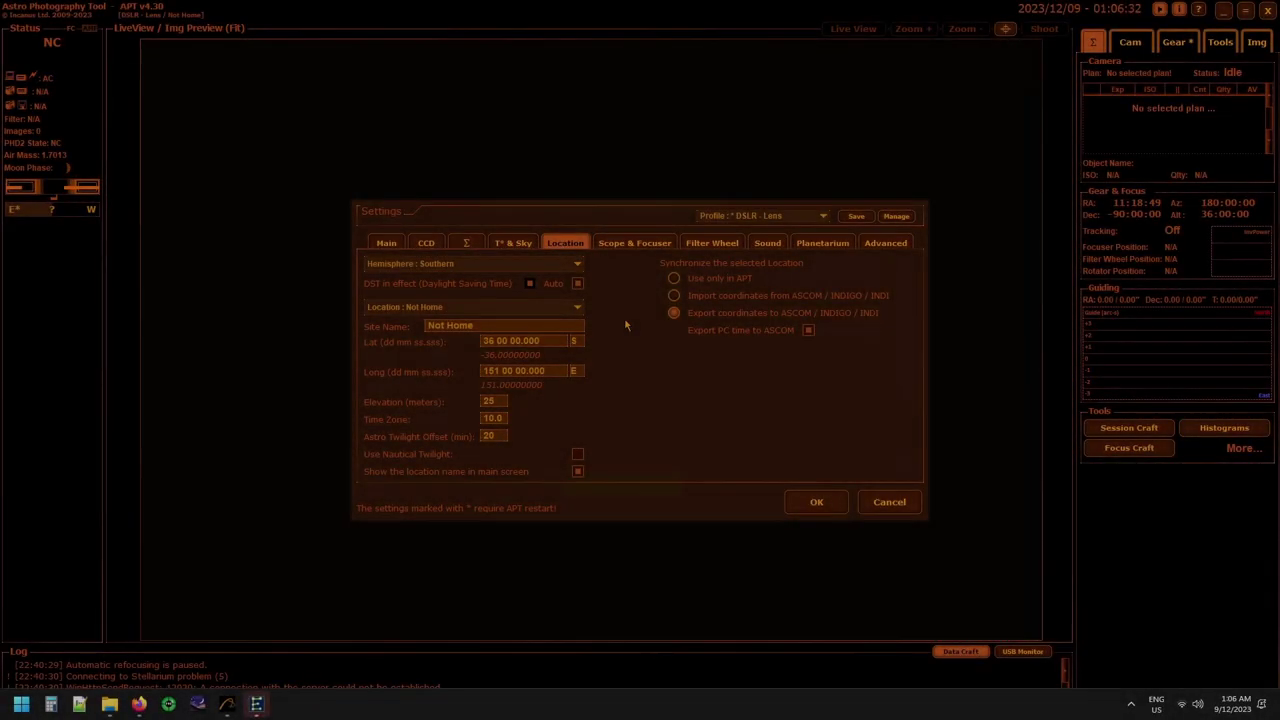
- Examine the scope options under Scope & Focuser alongside the Gear and Cam controls
click(634, 243)
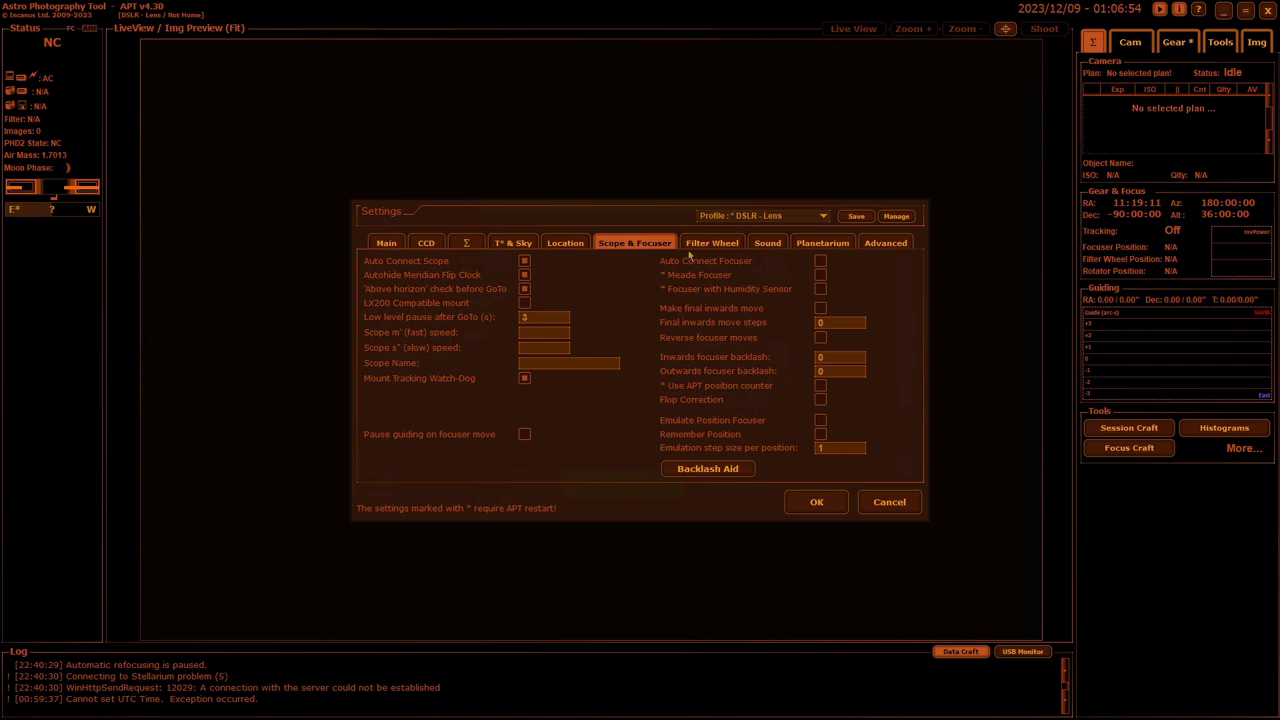
click(1184, 44)
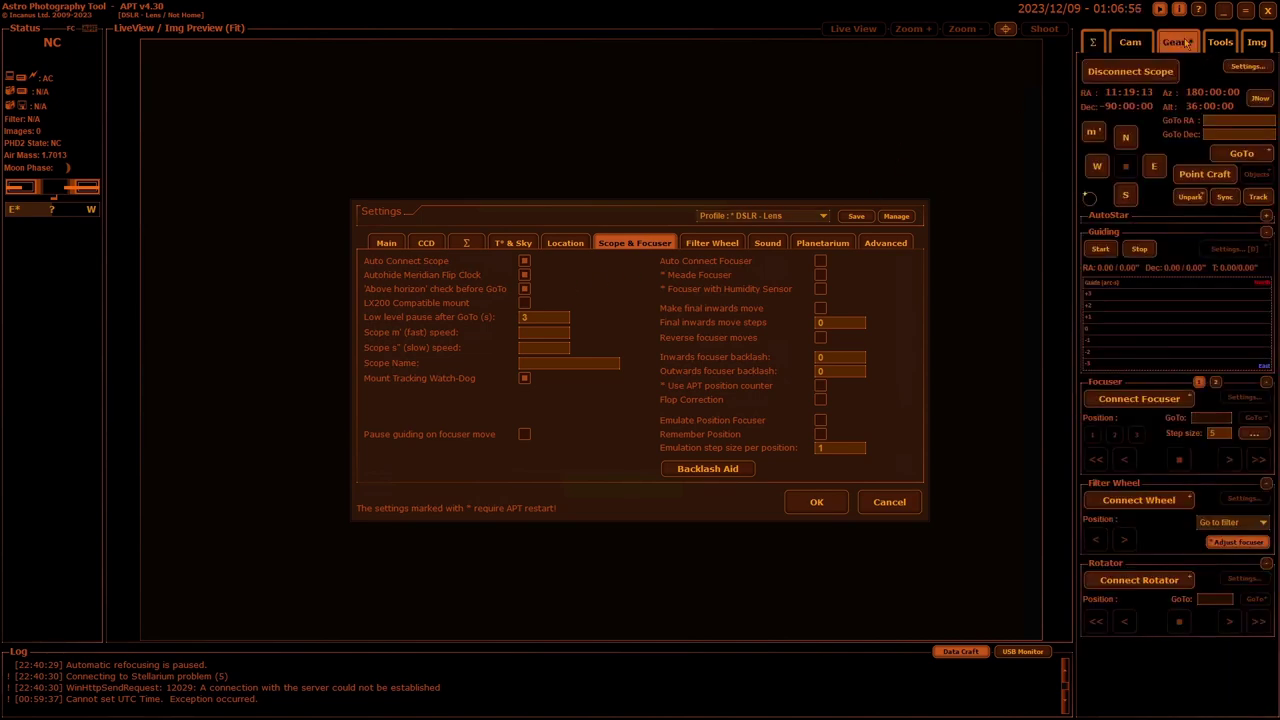
click(1130, 44)
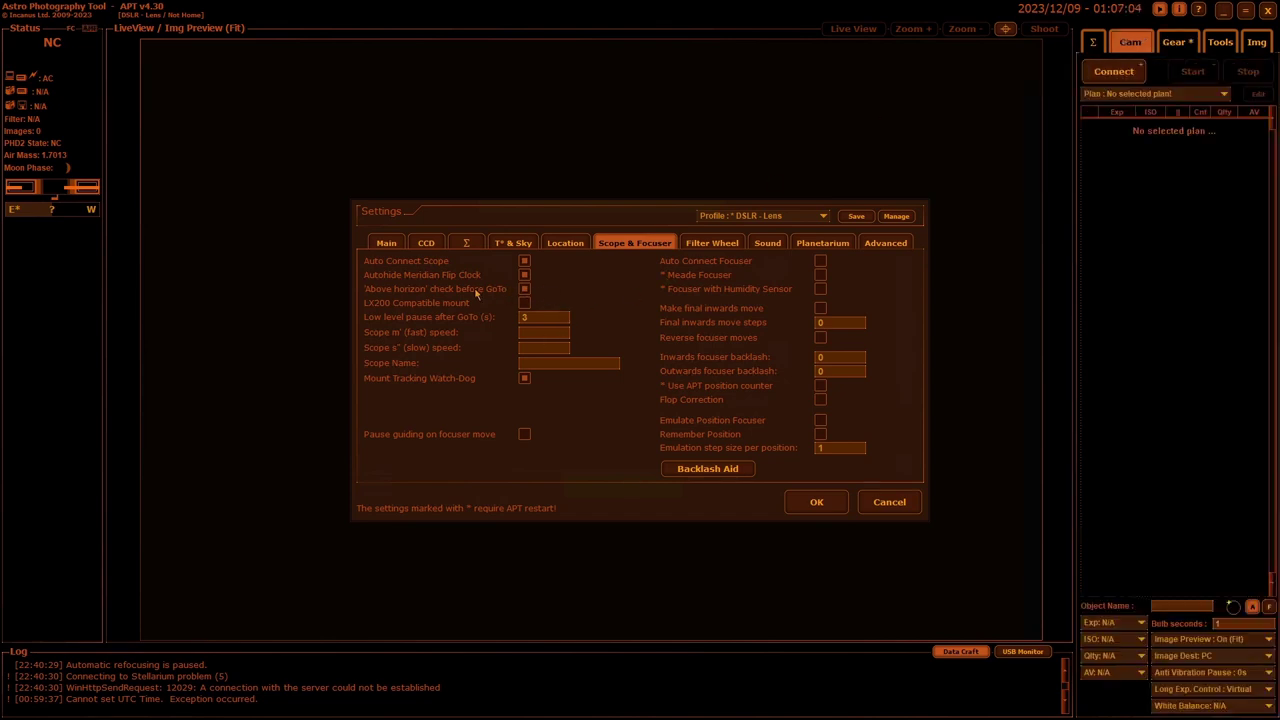
mouse_move(531, 293)
click(1179, 43)
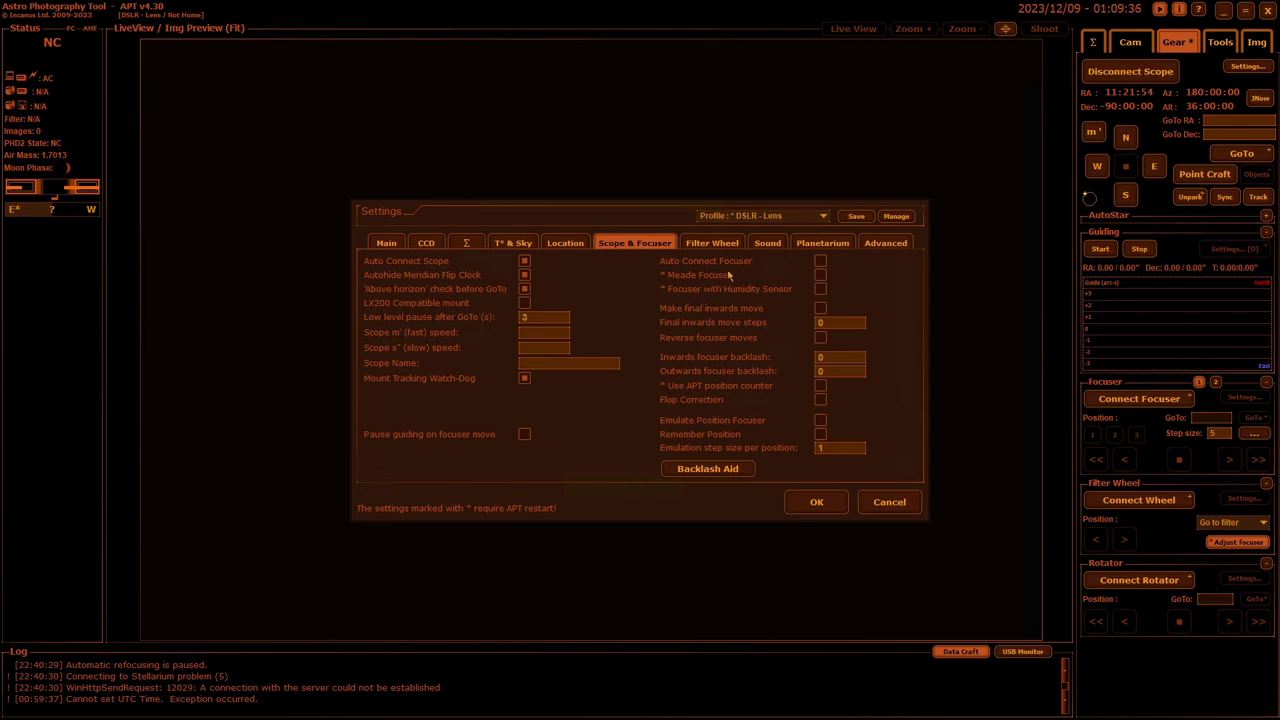
- Inspect the auto-connect and Meade focuser options, and expand the Gear controls' AutoStar section before collapsing it again
mouse_move(766, 263)
mouse_move(690, 284)
mouse_move(822, 285)
click(1266, 216)
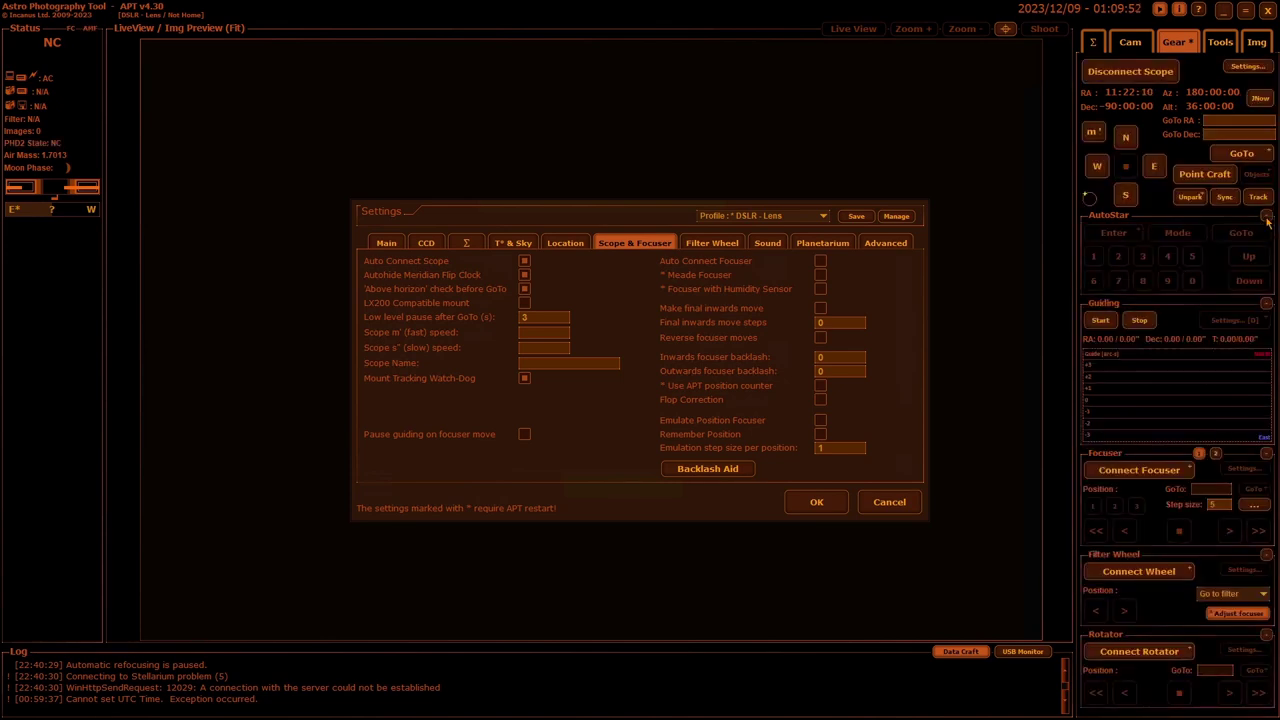
click(1266, 216)
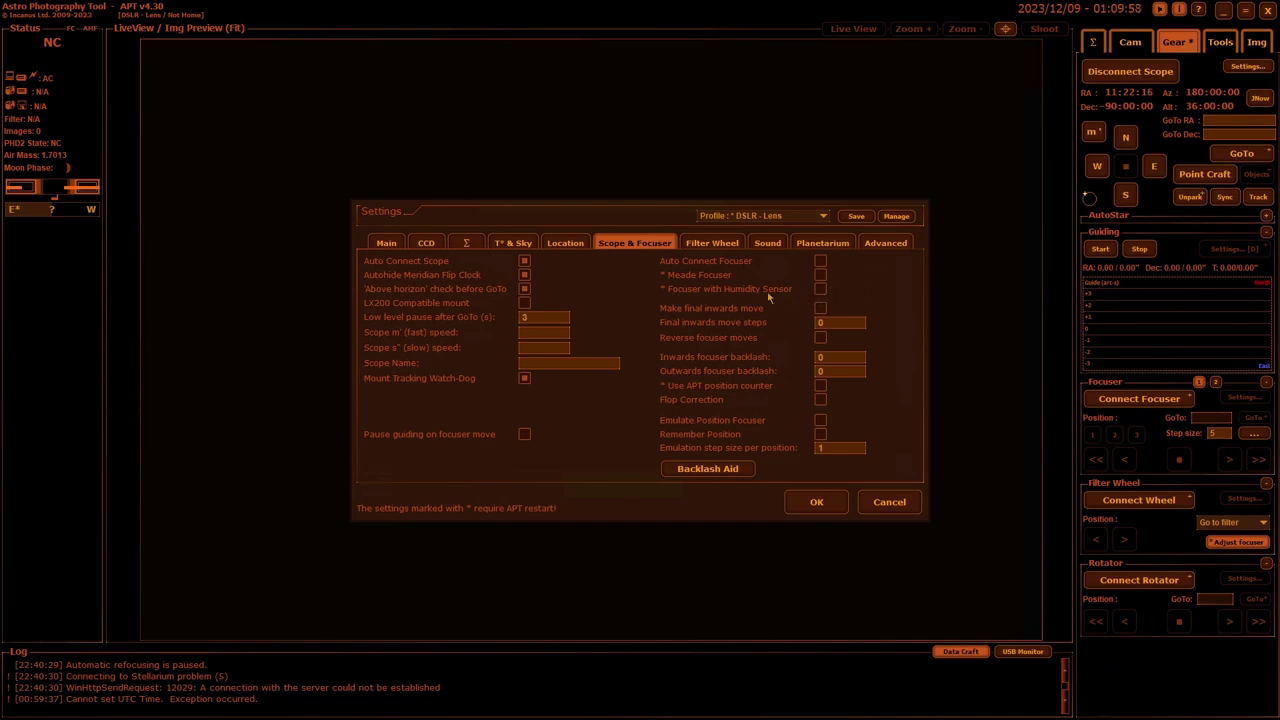
- Review the focuser's inward move, backlash, flop and position options, and request Backlash Aid but decline saving and closing the settings
mouse_move(758, 299)
mouse_move(820, 313)
mouse_move(843, 356)
mouse_move(822, 404)
mouse_move(822, 436)
mouse_move(744, 455)
click(728, 474)
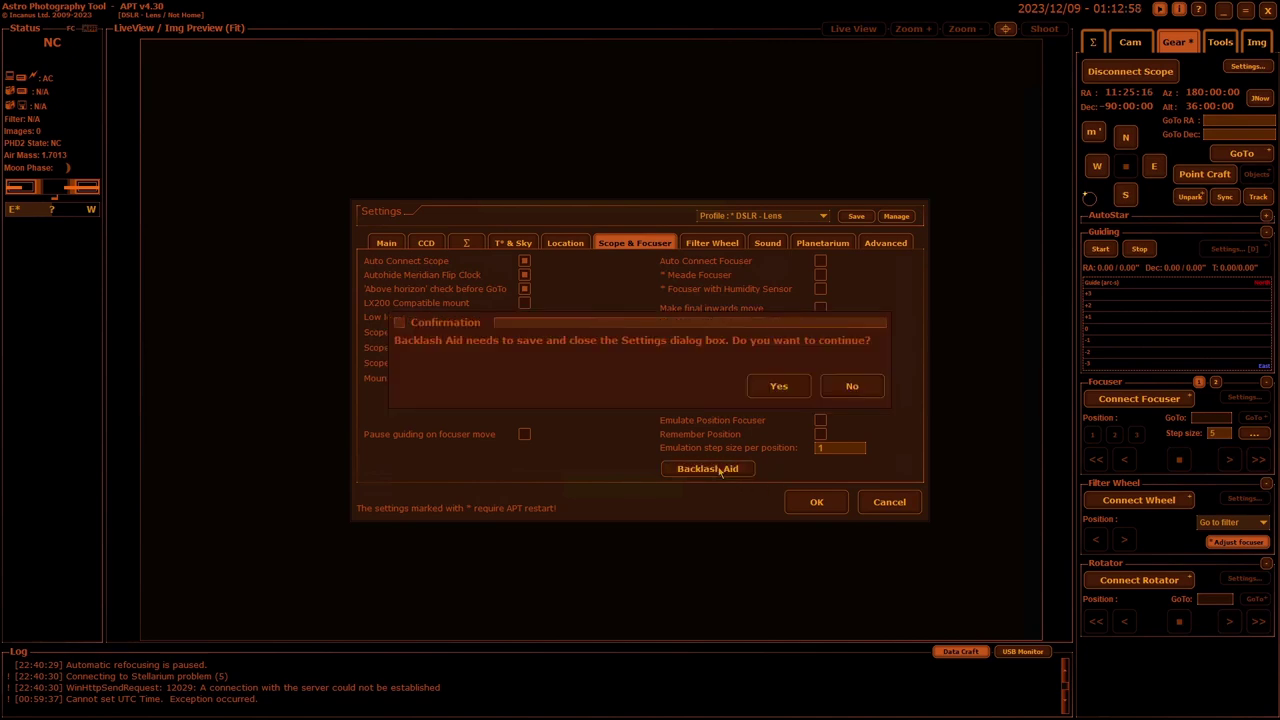
click(848, 388)
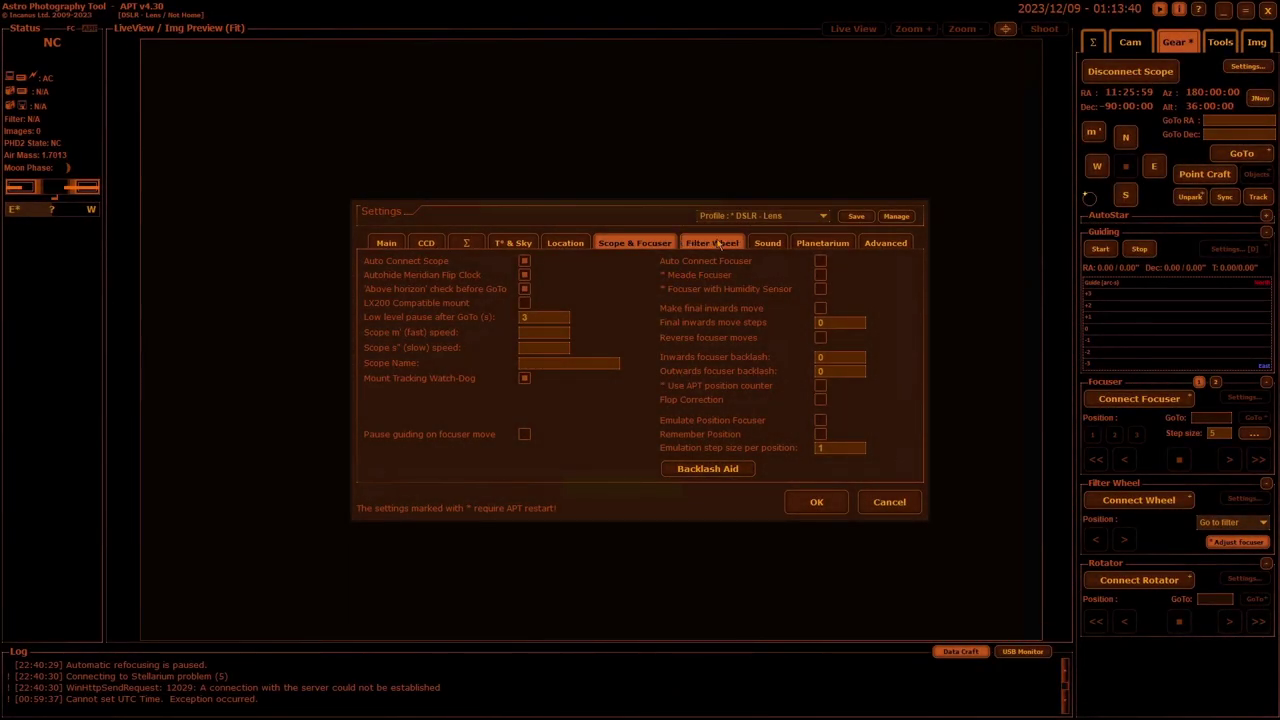
- Examine the Filter Wheel settings, including the plan-start connection check and per-filter values, and compare them with the CCD settings
click(712, 243)
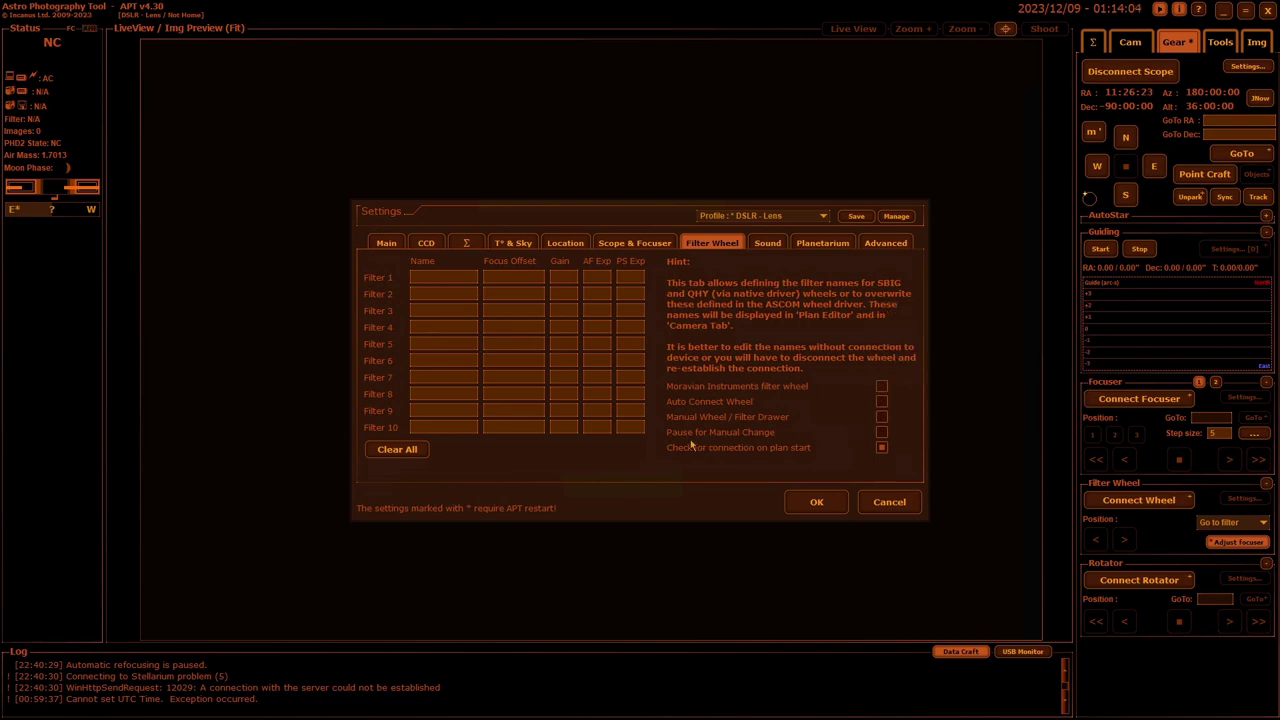
click(880, 447)
mouse_move(630, 282)
mouse_move(512, 281)
click(425, 243)
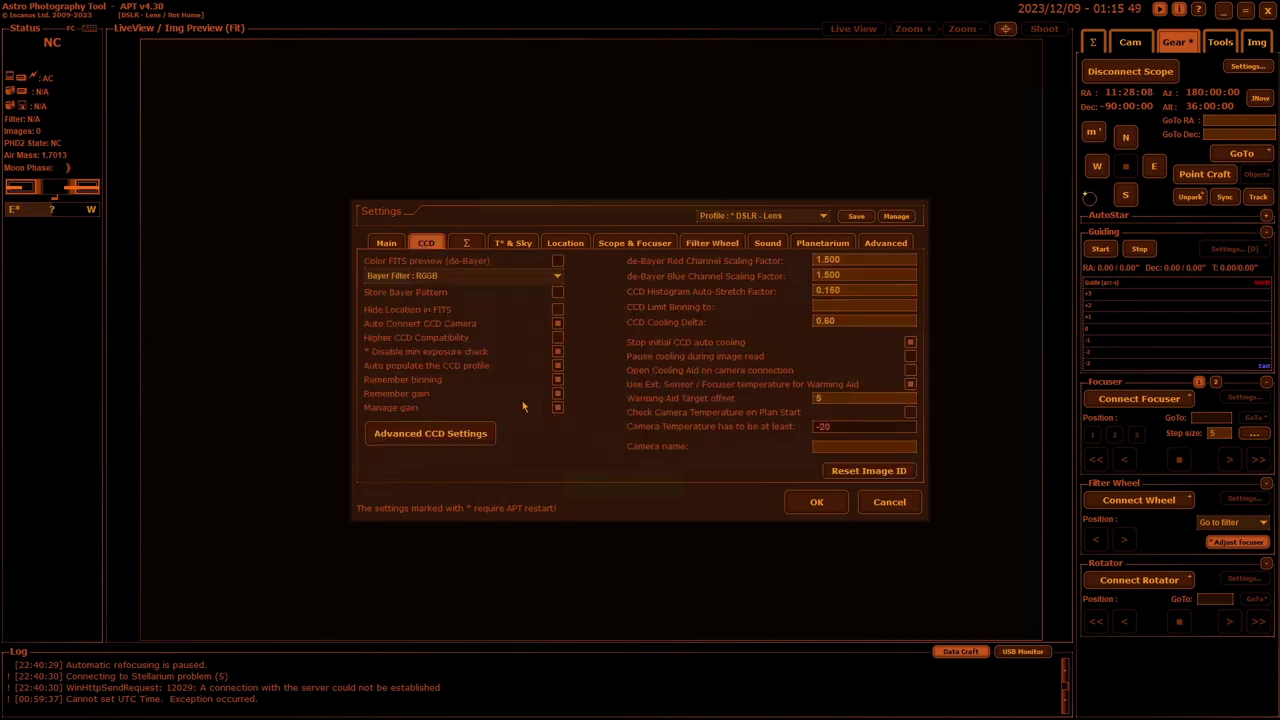
click(730, 248)
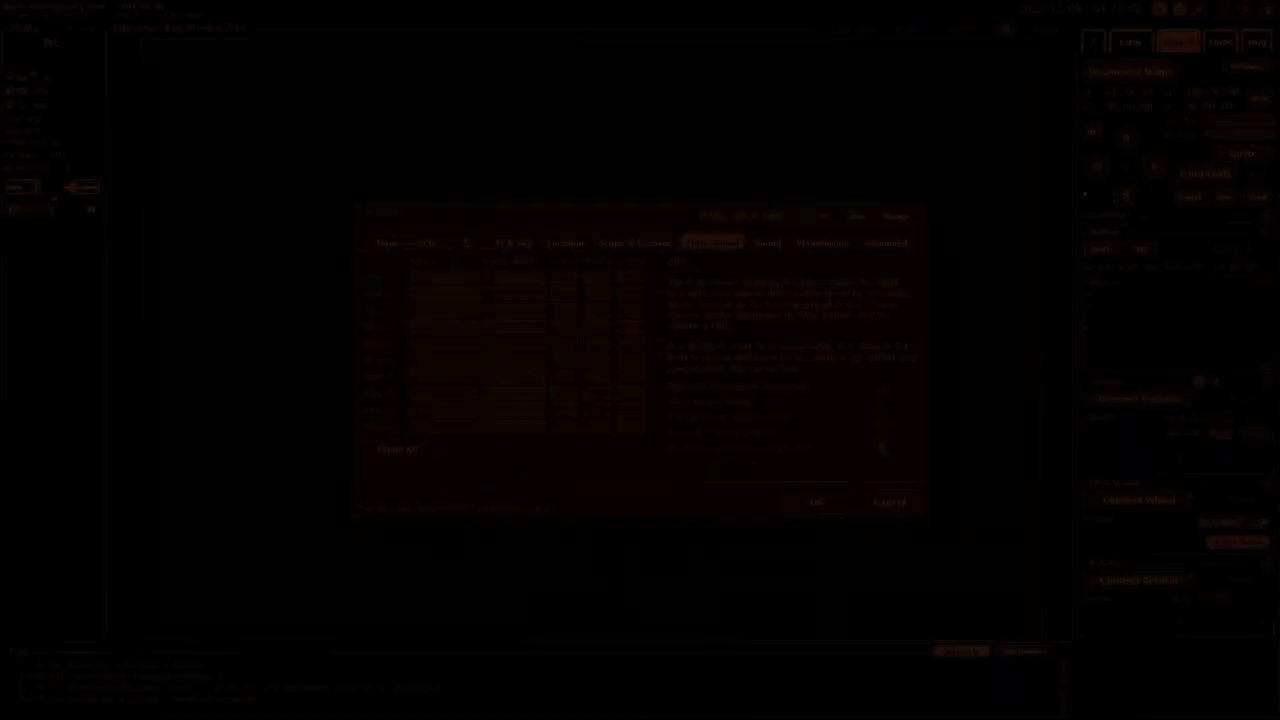
- Play the Focuser Connected notification in the Sound settings and look through the existing sounds offered for it
click(768, 244)
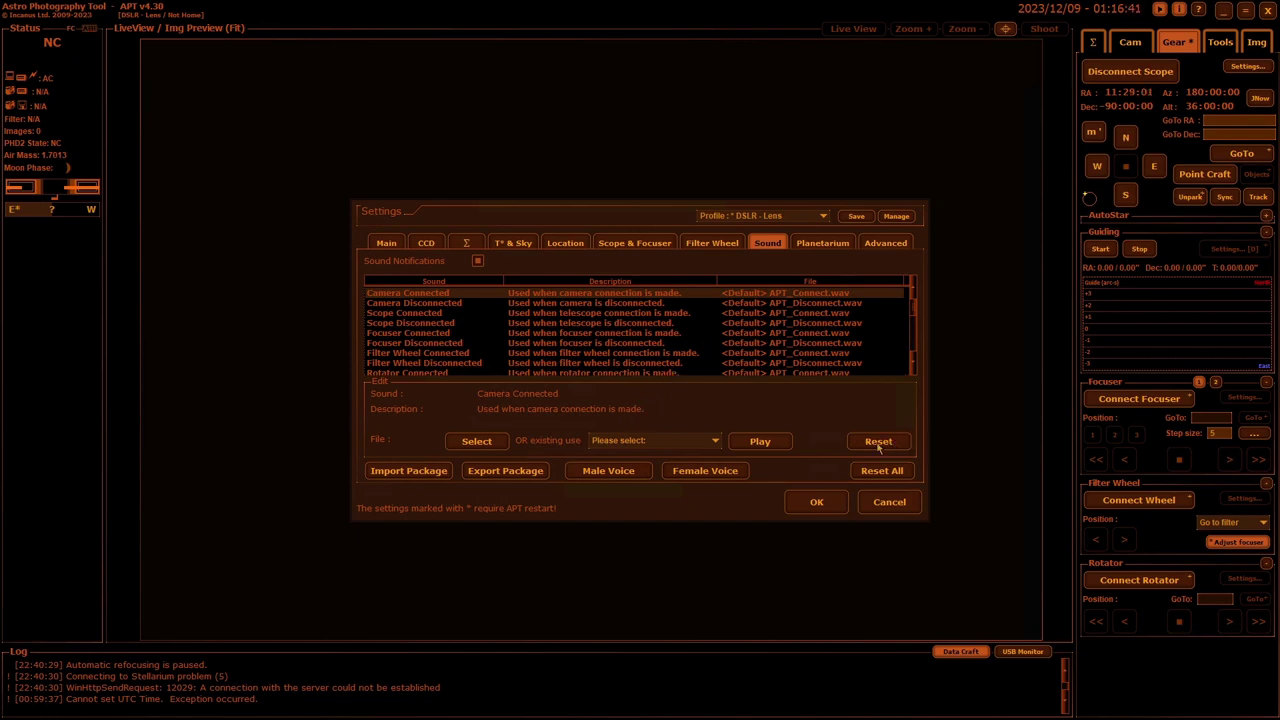
click(627, 335)
click(757, 437)
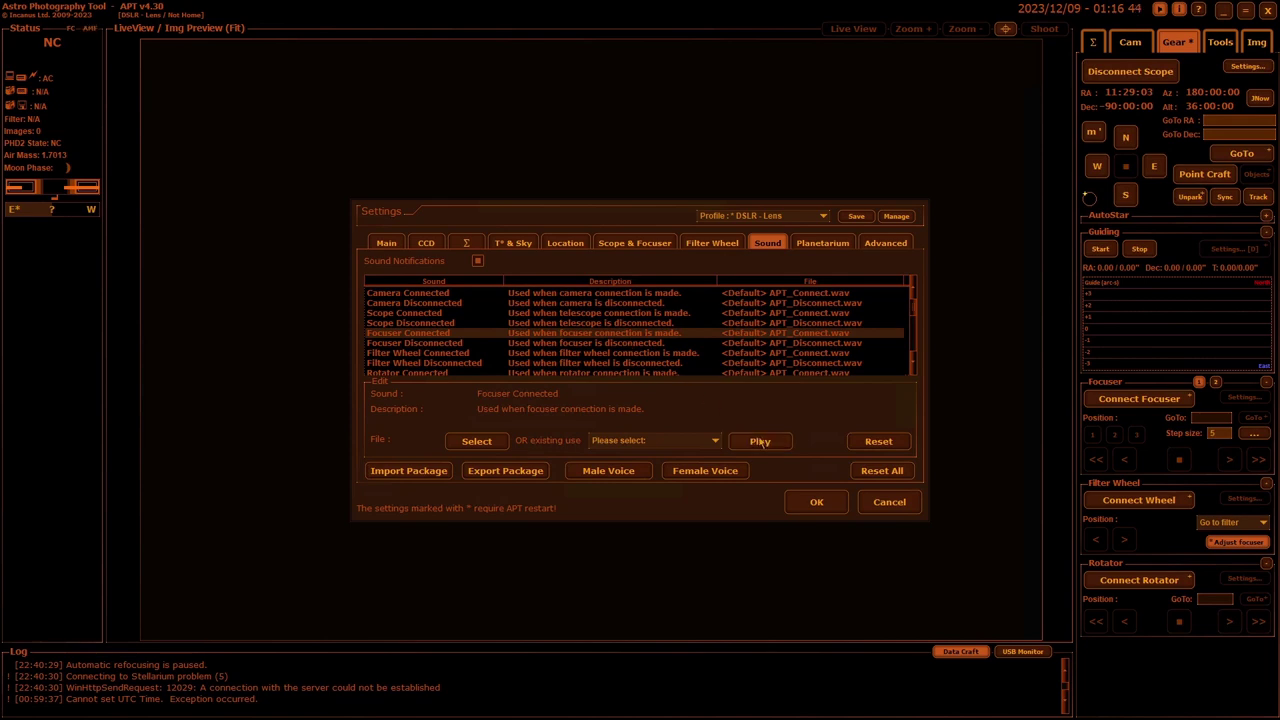
click(693, 440)
click(693, 440)
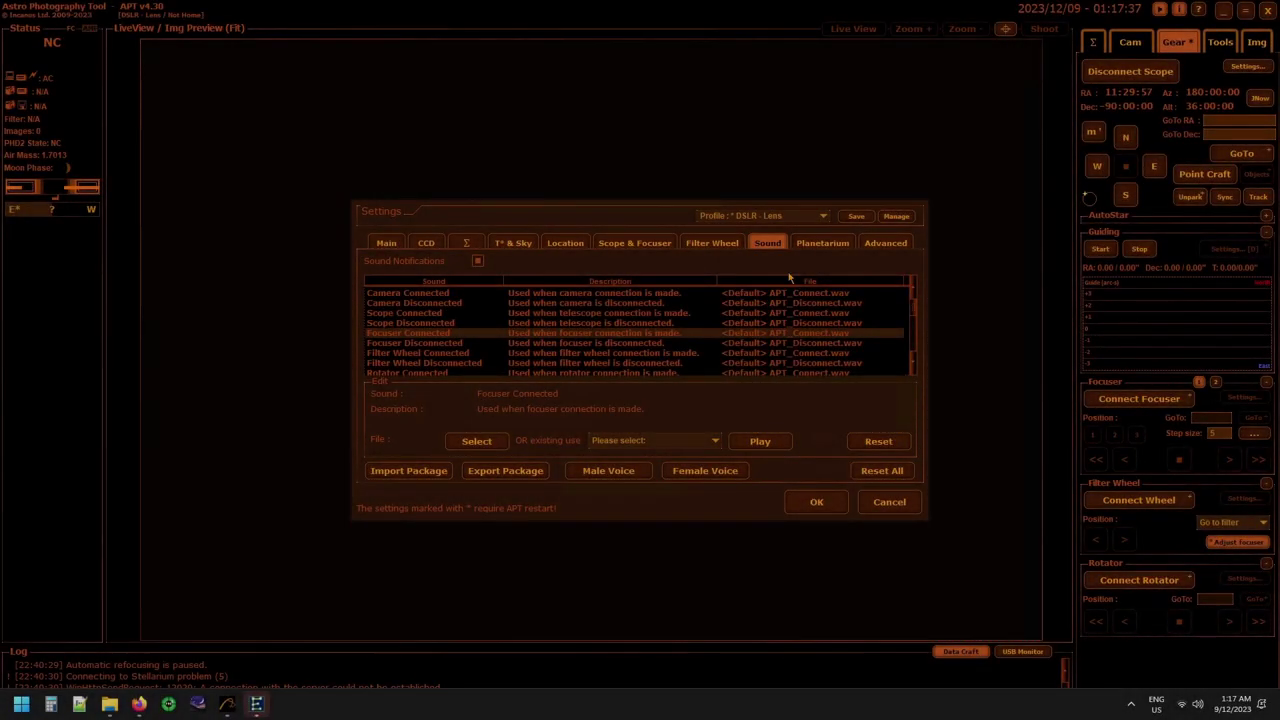
- Try None as the planetarium application, reselect Stellarium, and inspect its Sensor and Telescope fields
click(815, 243)
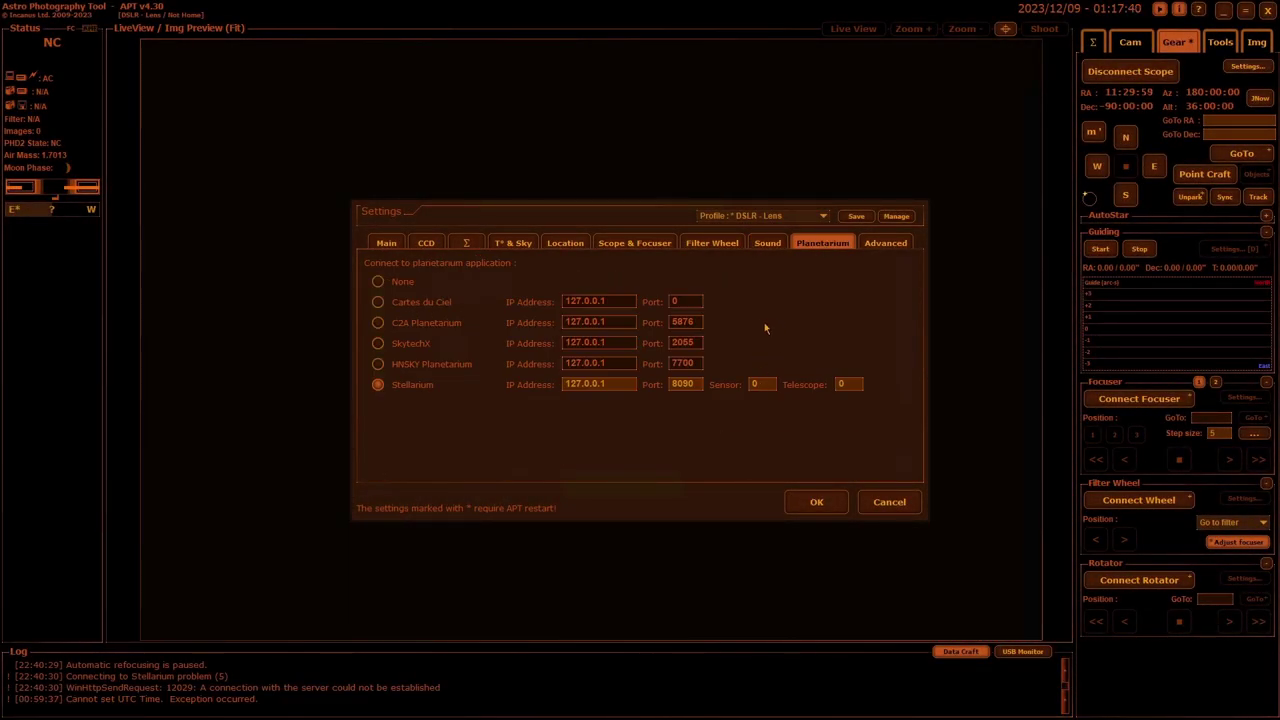
click(378, 282)
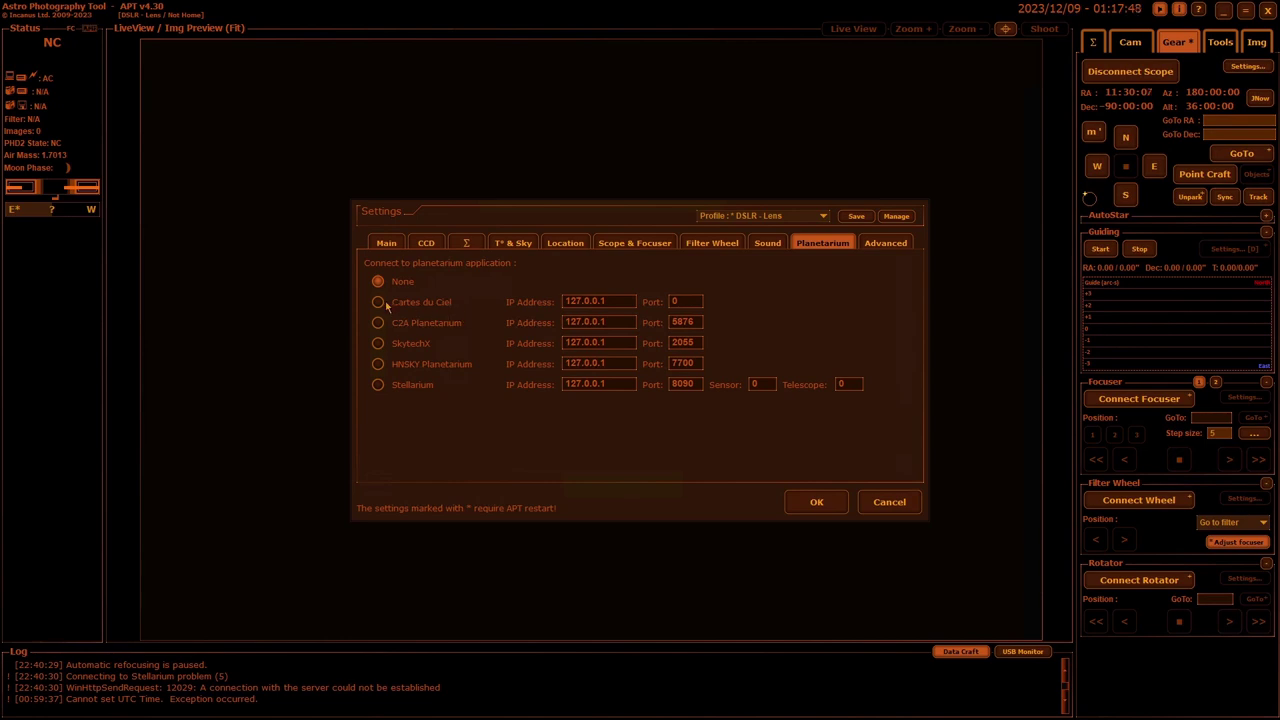
click(378, 387)
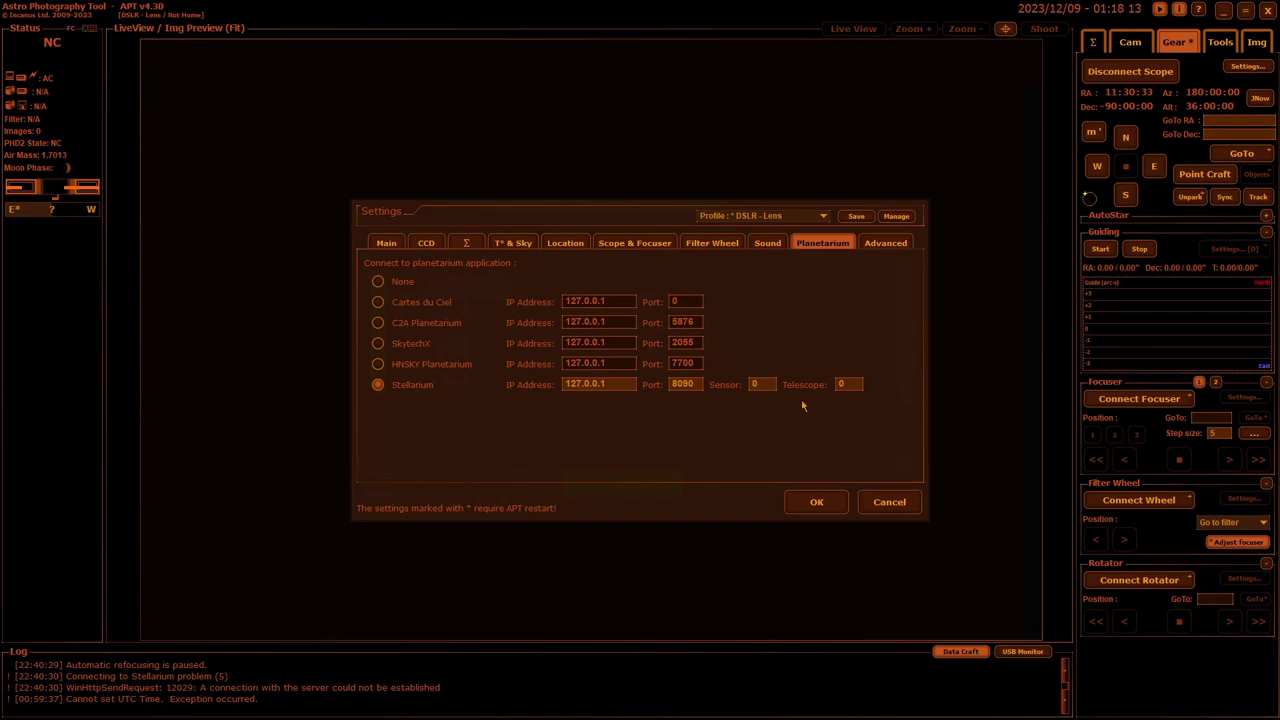
click(751, 386)
click(849, 384)
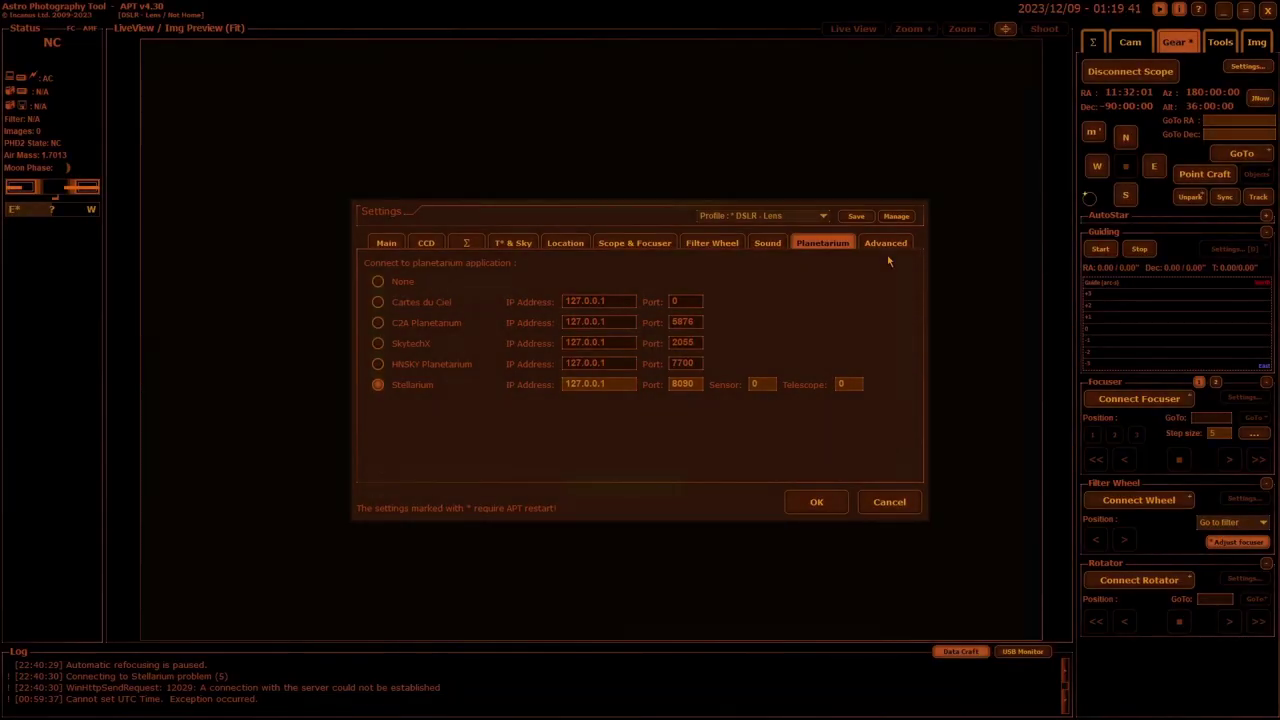
- Select 0s as the Plans Start Delay in the Advanced settings and inspect the free space, shutter delay and histogram stretch values
click(886, 244)
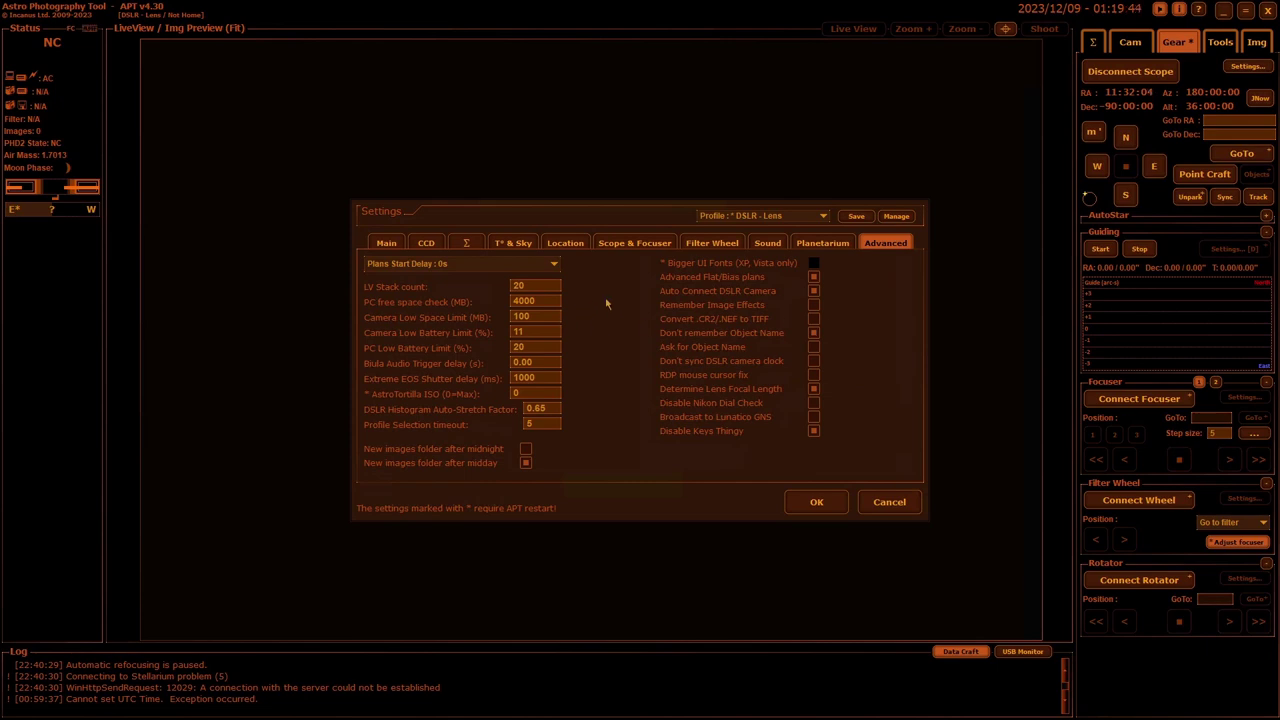
click(555, 265)
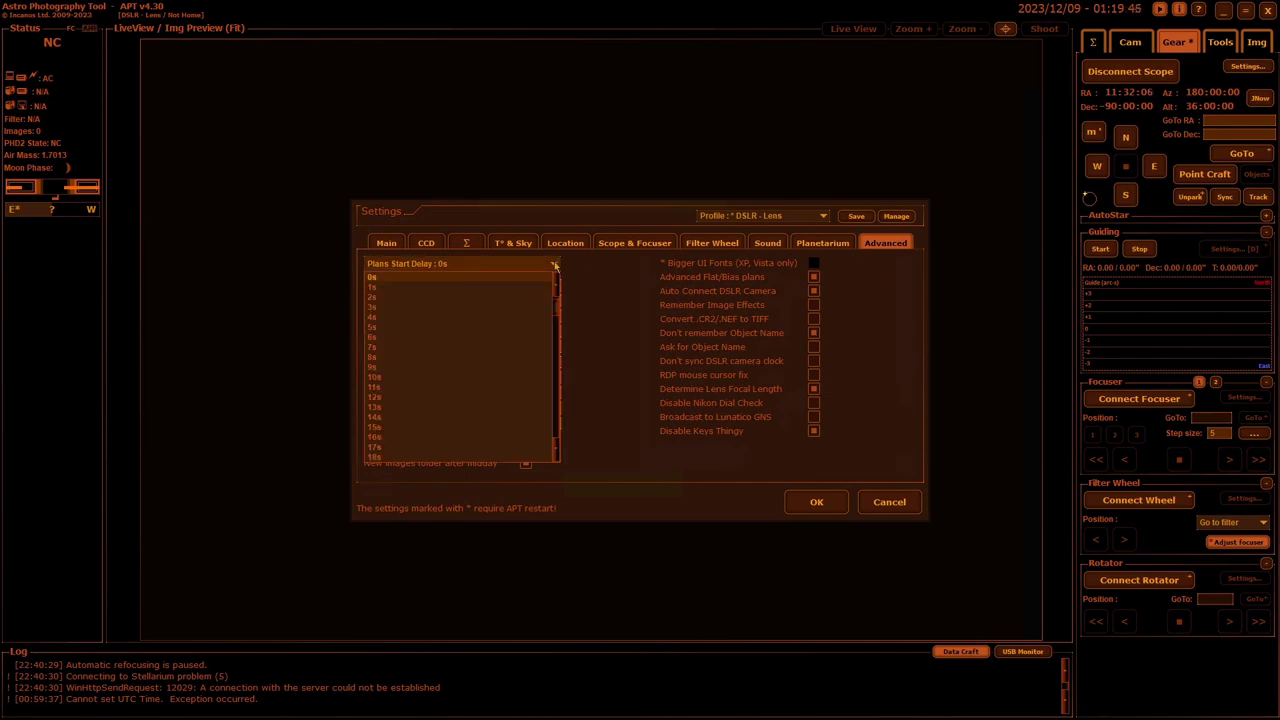
drag(556, 300, 551, 263)
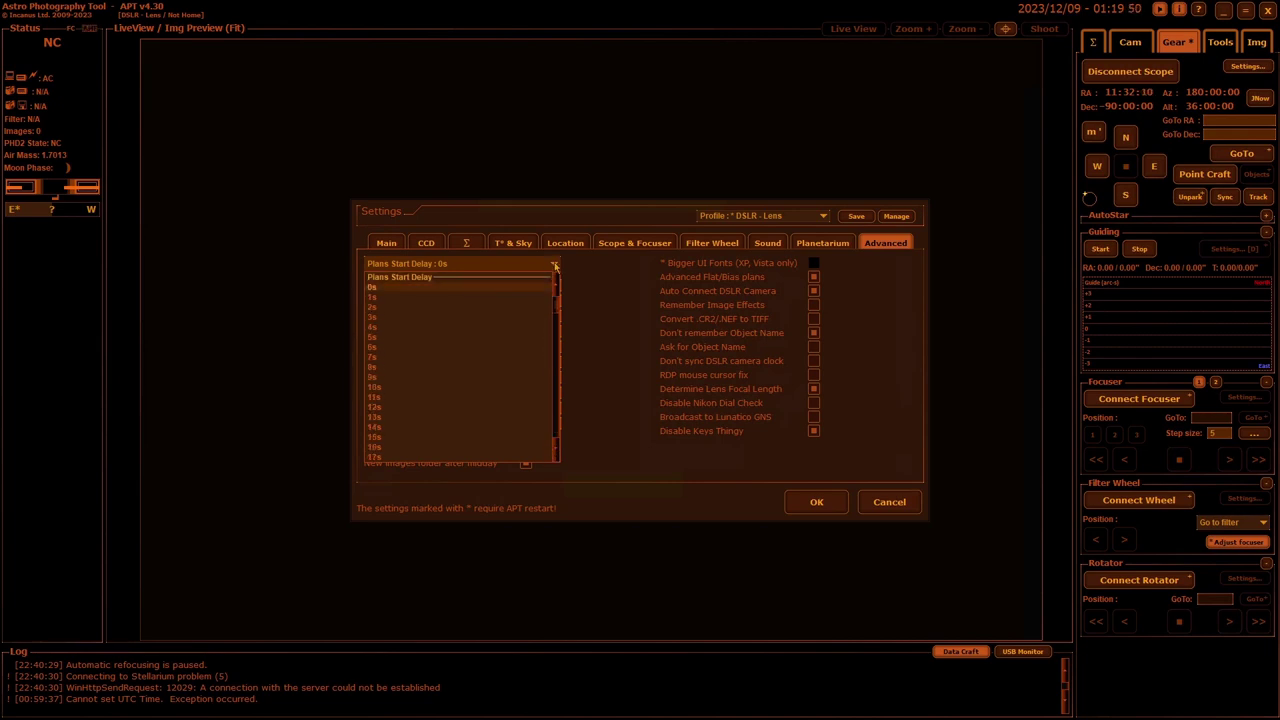
click(511, 289)
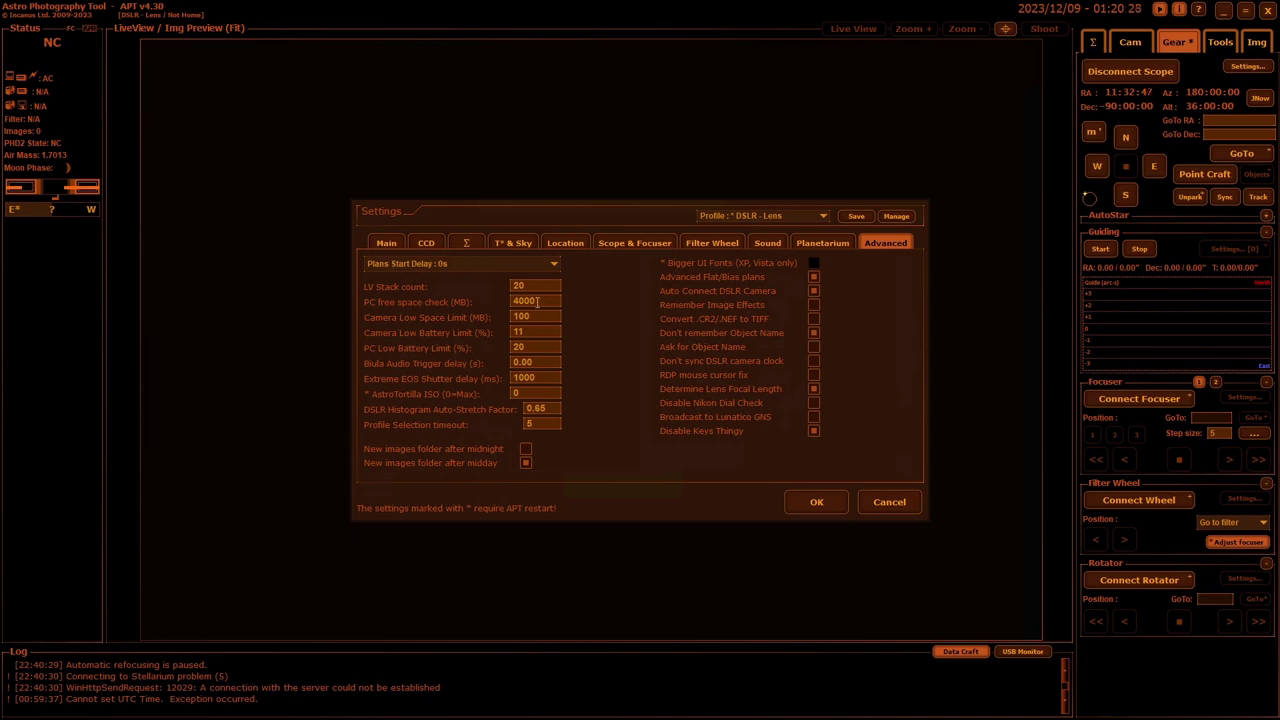
mouse_move(538, 302)
mouse_move(542, 378)
mouse_move(461, 412)
- View the image browser's Preview Effects and close them
click(1255, 45)
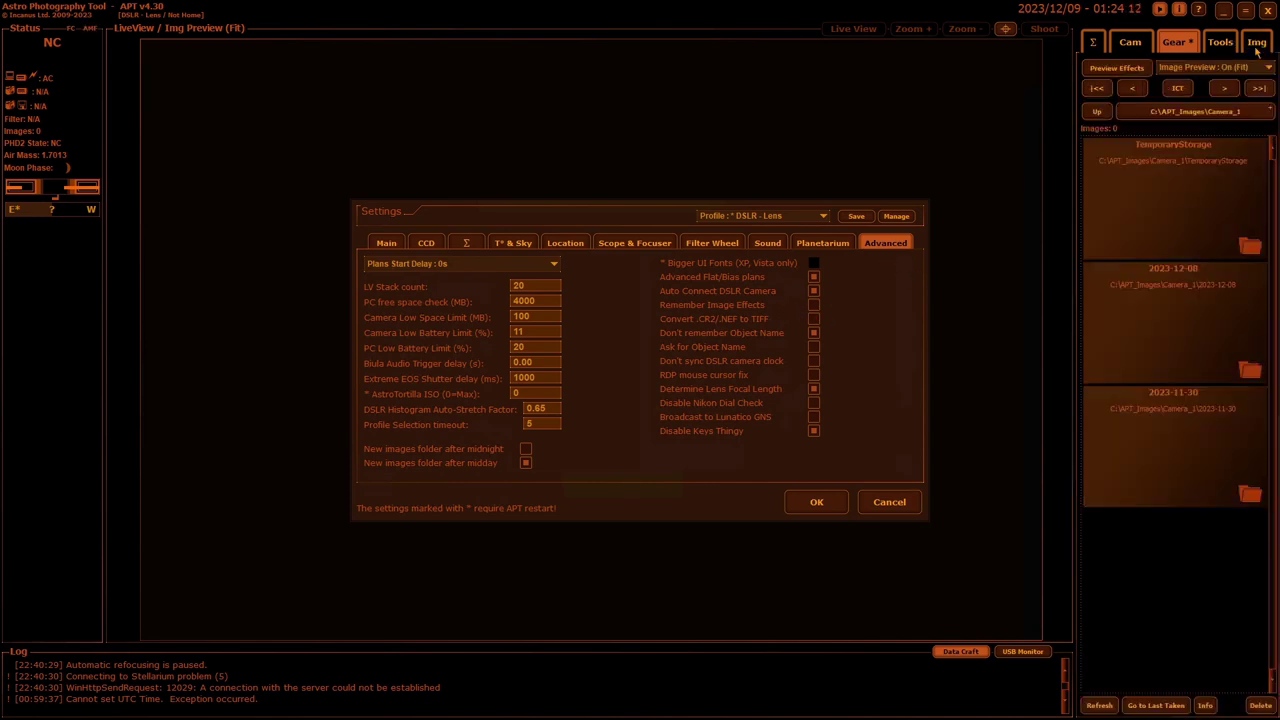
click(1120, 71)
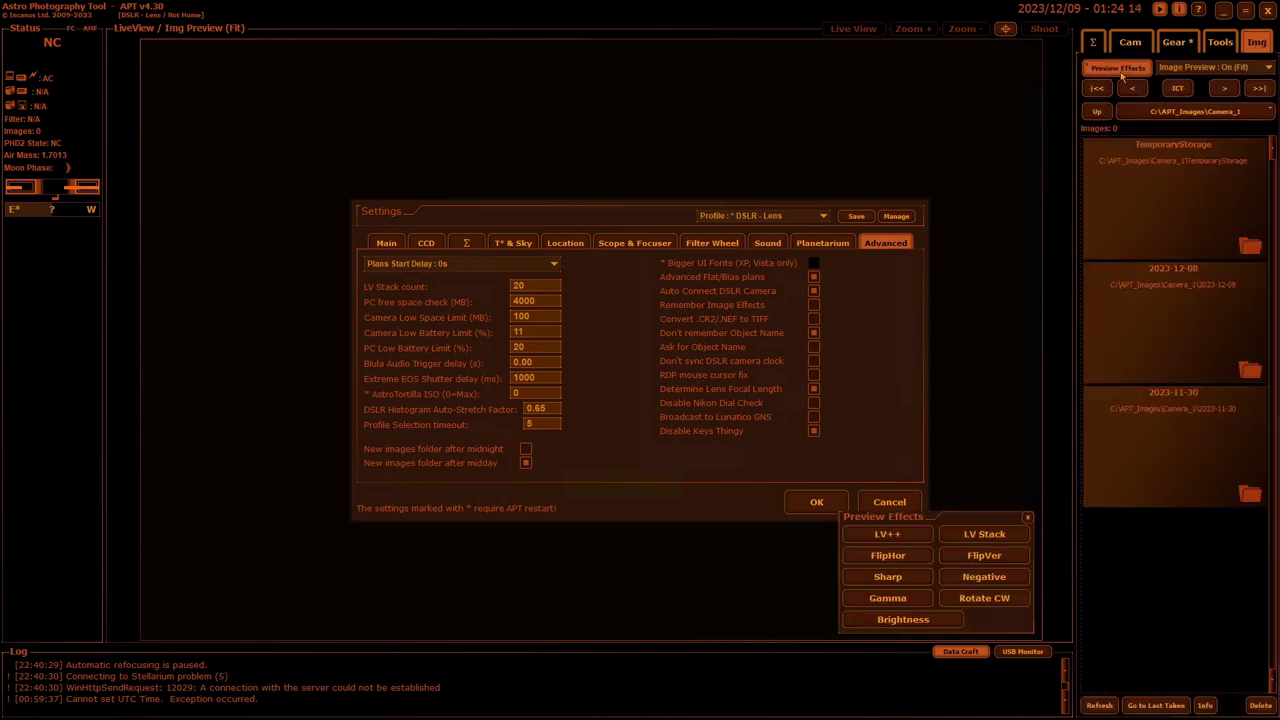
click(1029, 518)
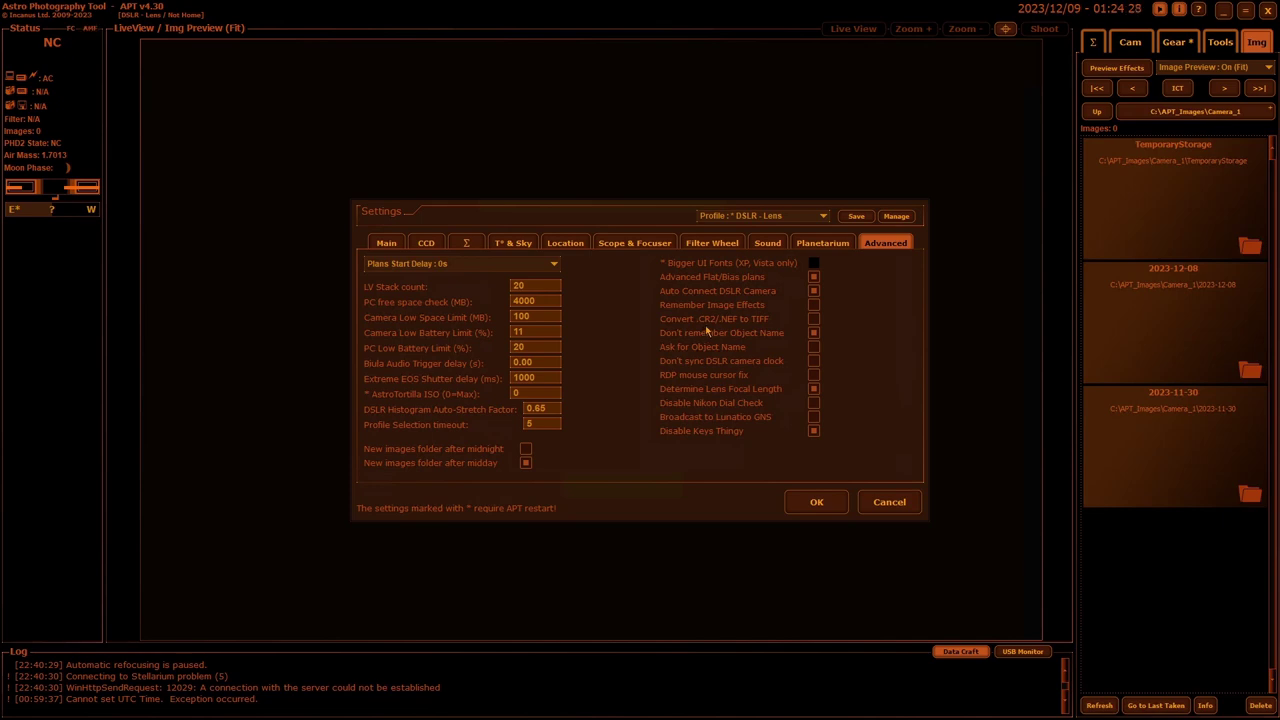
- Inspect the Advanced options for TIFF conversion, object name, lens focal length and Disable Keys Thingy, and return to the Main settings
mouse_move(733, 323)
mouse_move(719, 354)
mouse_move(813, 348)
mouse_move(817, 392)
mouse_move(731, 427)
click(387, 244)
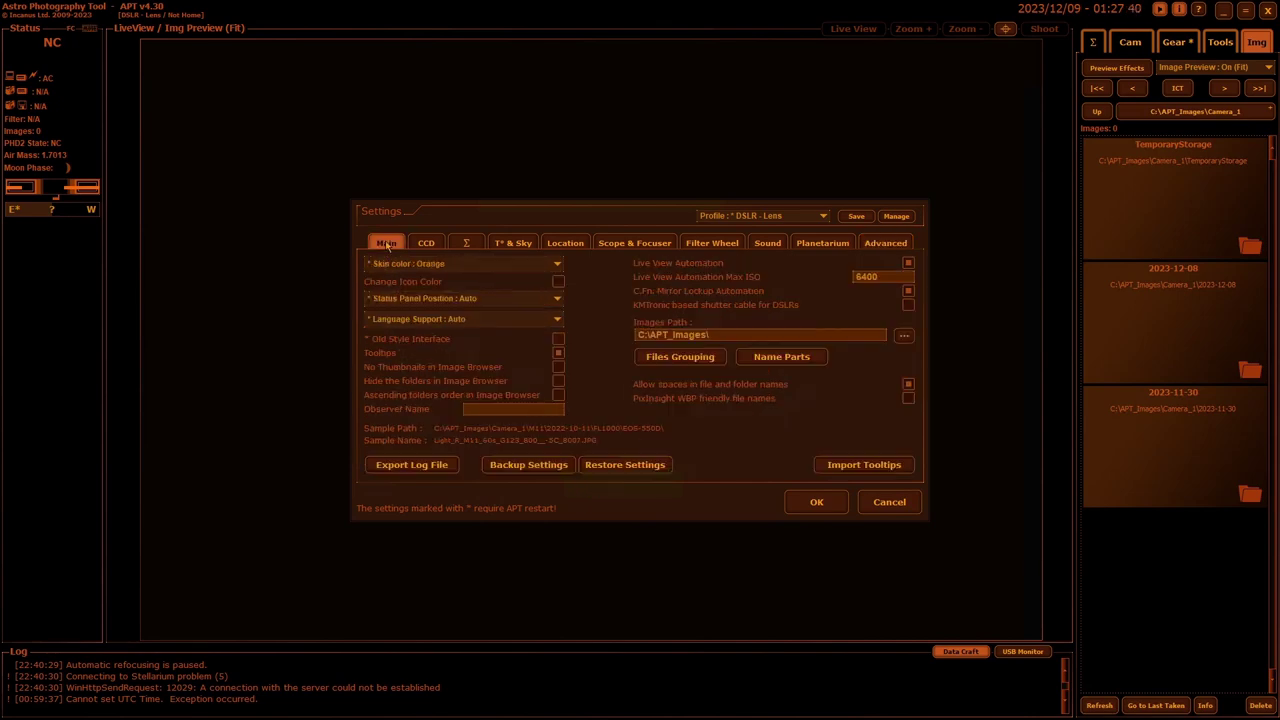